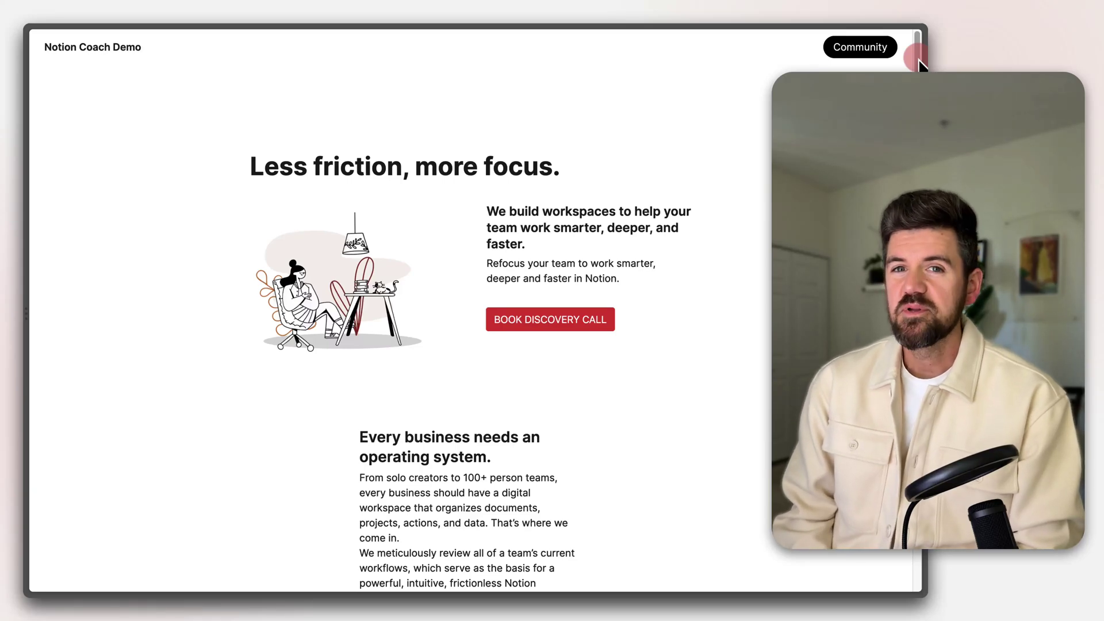
Browse the upload shelves on The Notion Coach YouTube channel
scroll(471, 310, "down", 2)
scroll(471, 311, "down", 5)
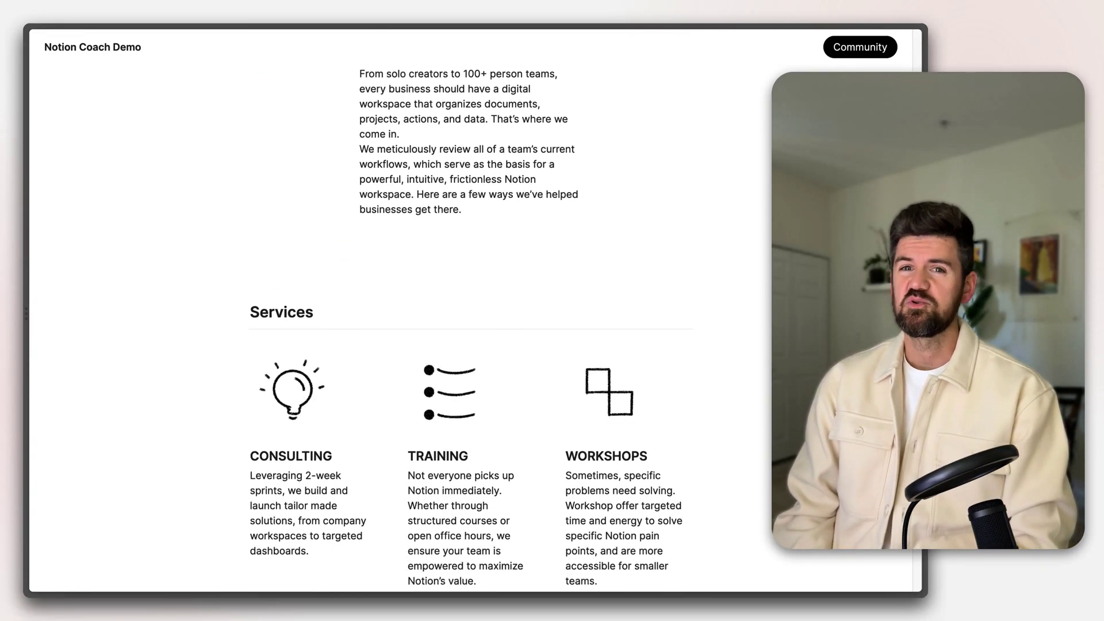
scroll(471, 310, "down", 9)
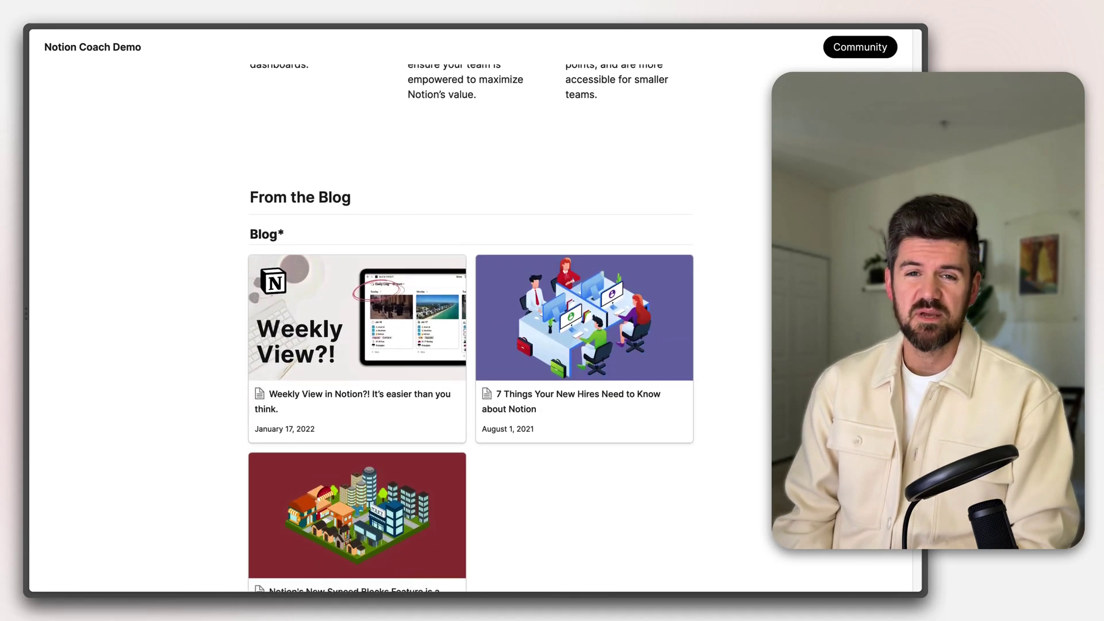
scroll(471, 311, "down", 13)
scroll(471, 328, "down", 5)
left_click_drag(917, 540, 909, 65)
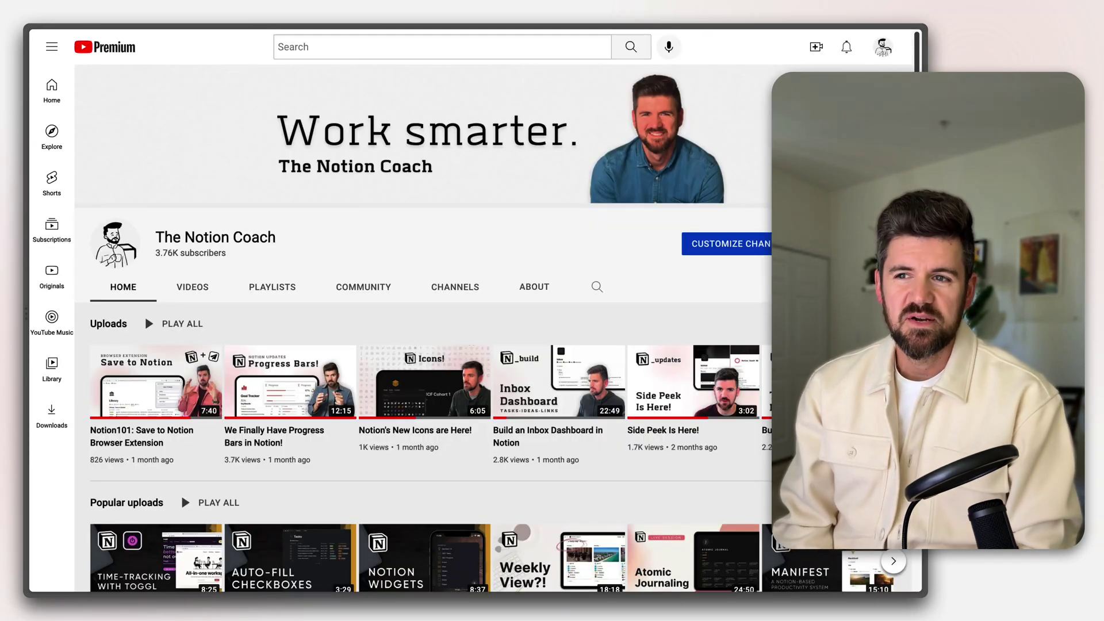
scroll(422, 328, "down", 3)
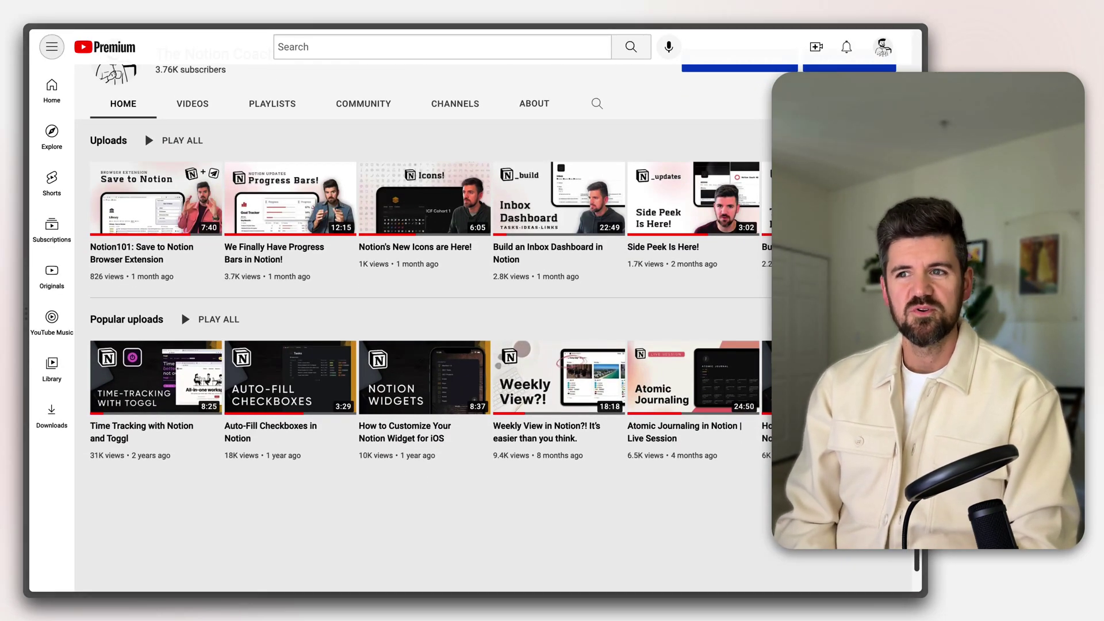
scroll(426, 198, "right", 5)
scroll(425, 377, "right", 5)
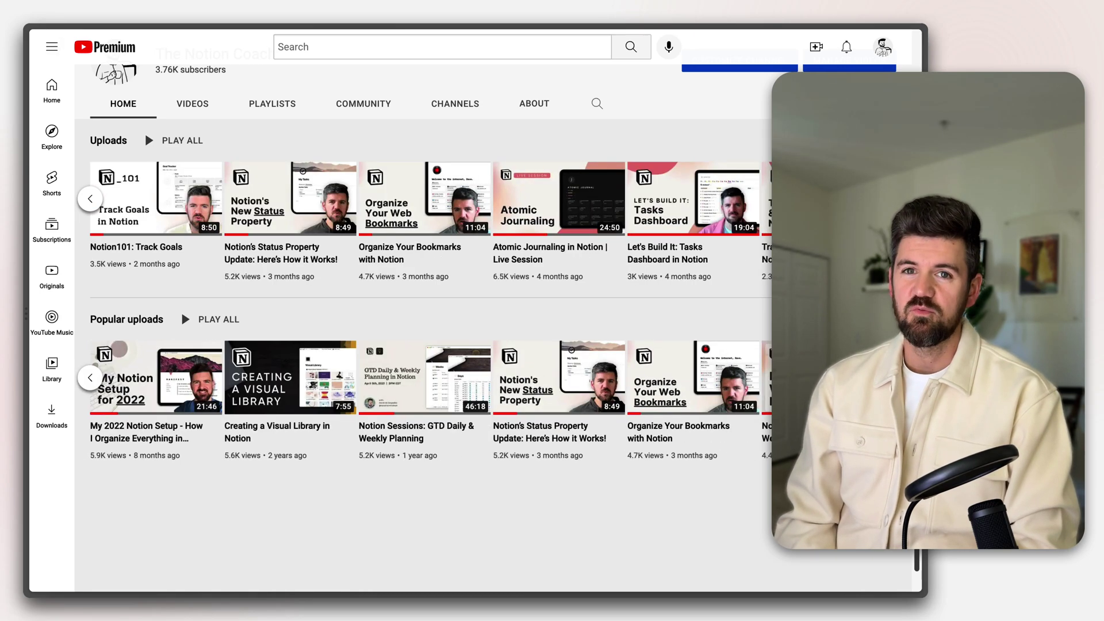
scroll(716, 377, "up", 3)
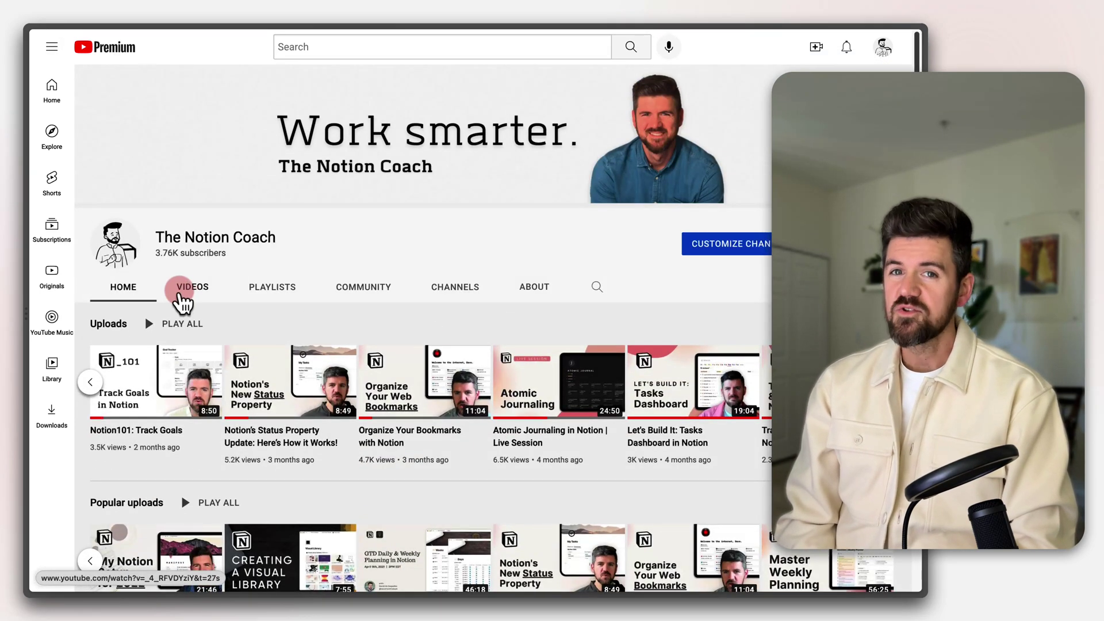
Show the channel's Videos tab listing all of its uploads
left_click(182, 291)
scroll(217, 299, "down", 1)
scroll(217, 299, "down", 10)
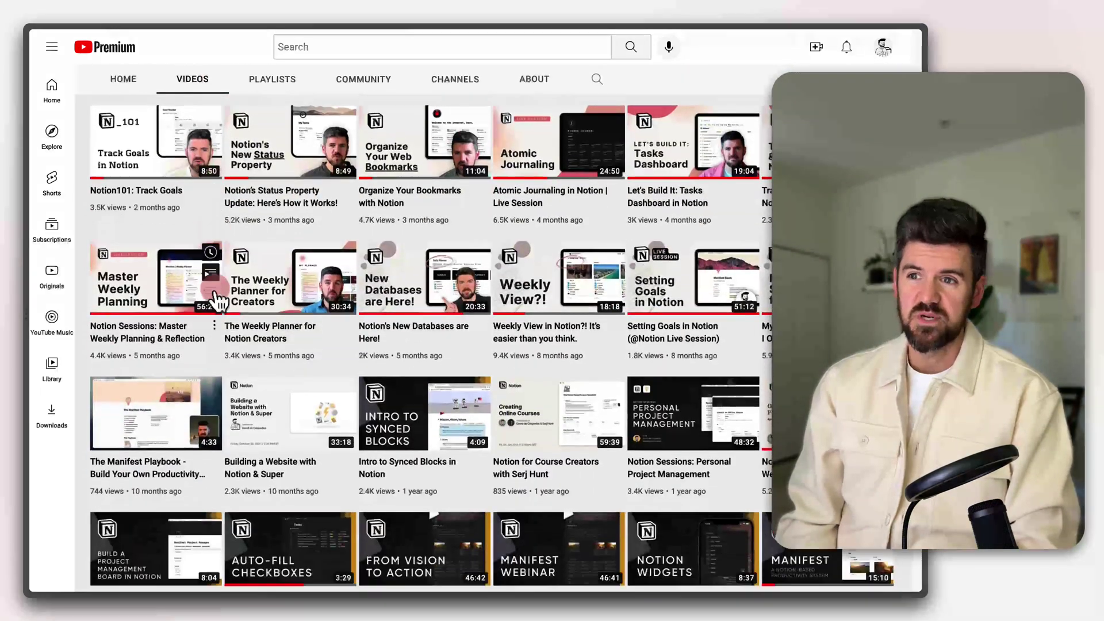
scroll(217, 300, "up", 12)
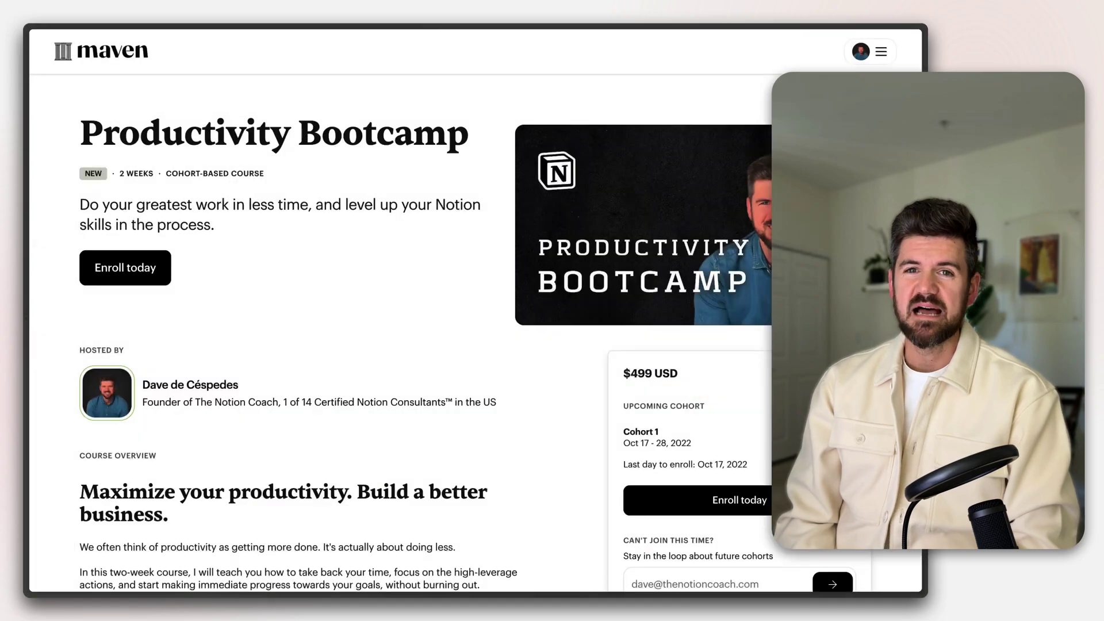
Review the $499 Oct 17–28, 2022 Productivity Bootcamp syllabus, testimonials and session schedule
scroll(475, 310, "down", 5)
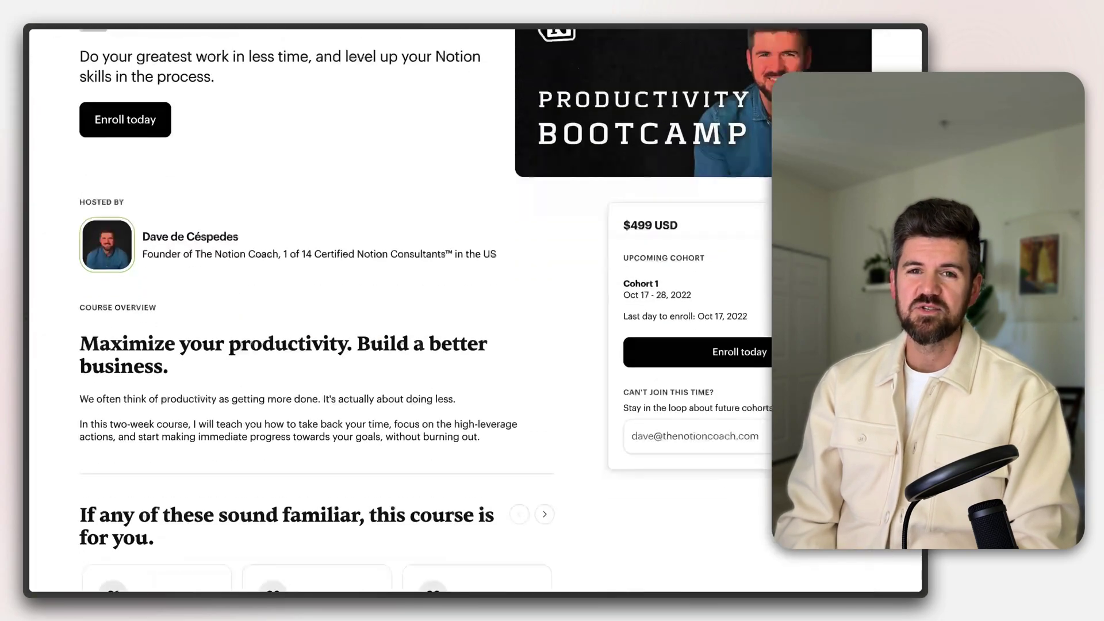
scroll(474, 311, "down", 15)
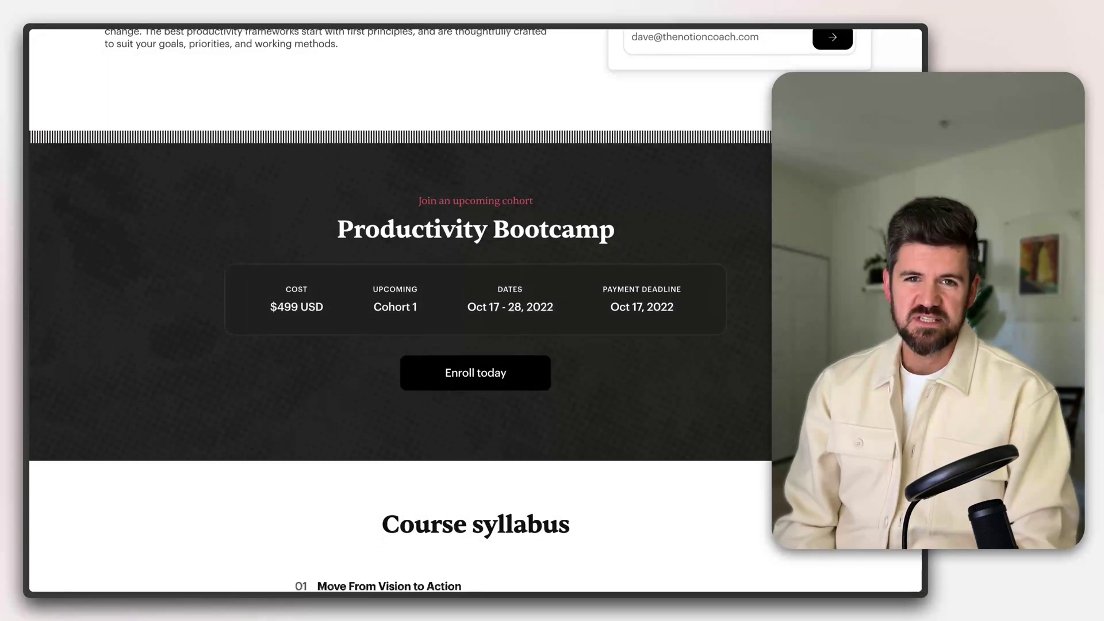
scroll(475, 311, "down", 12)
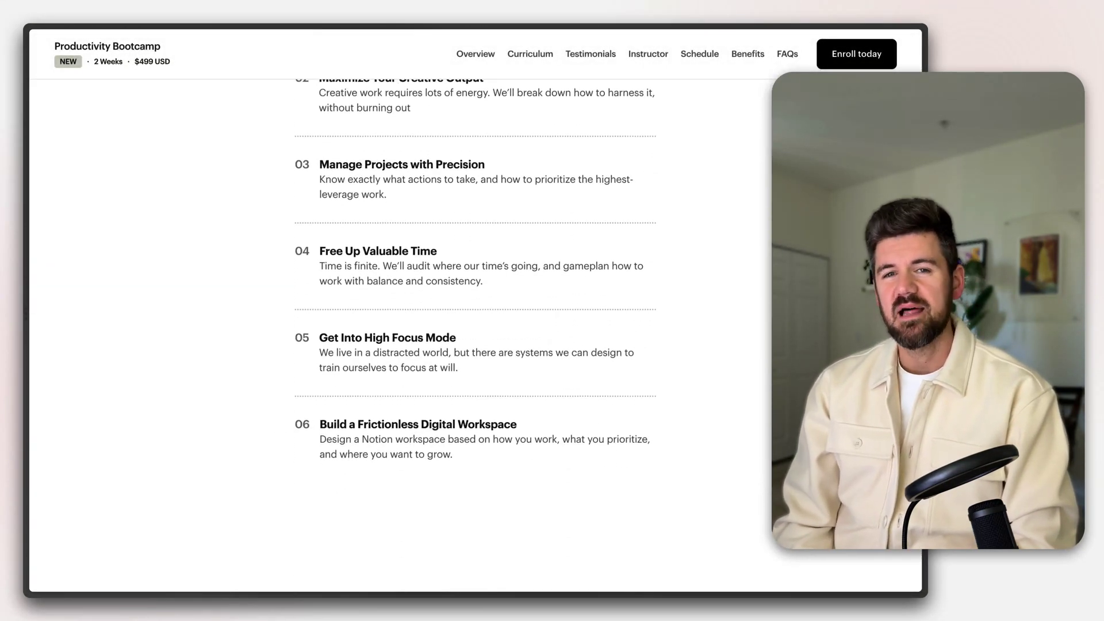
scroll(475, 311, "down", 12)
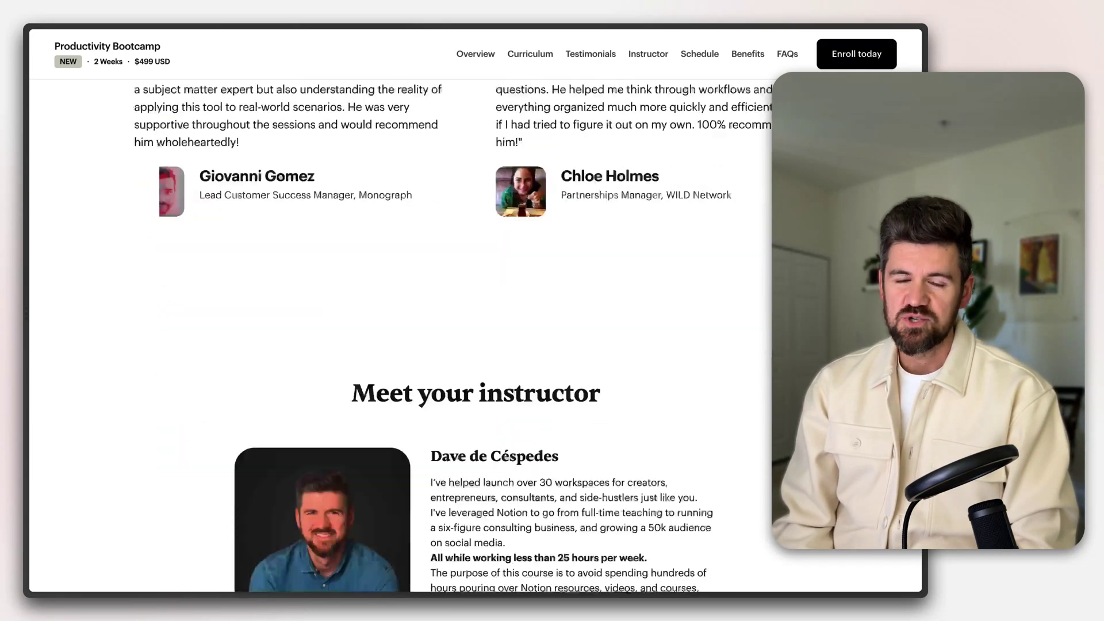
scroll(475, 311, "down", 12)
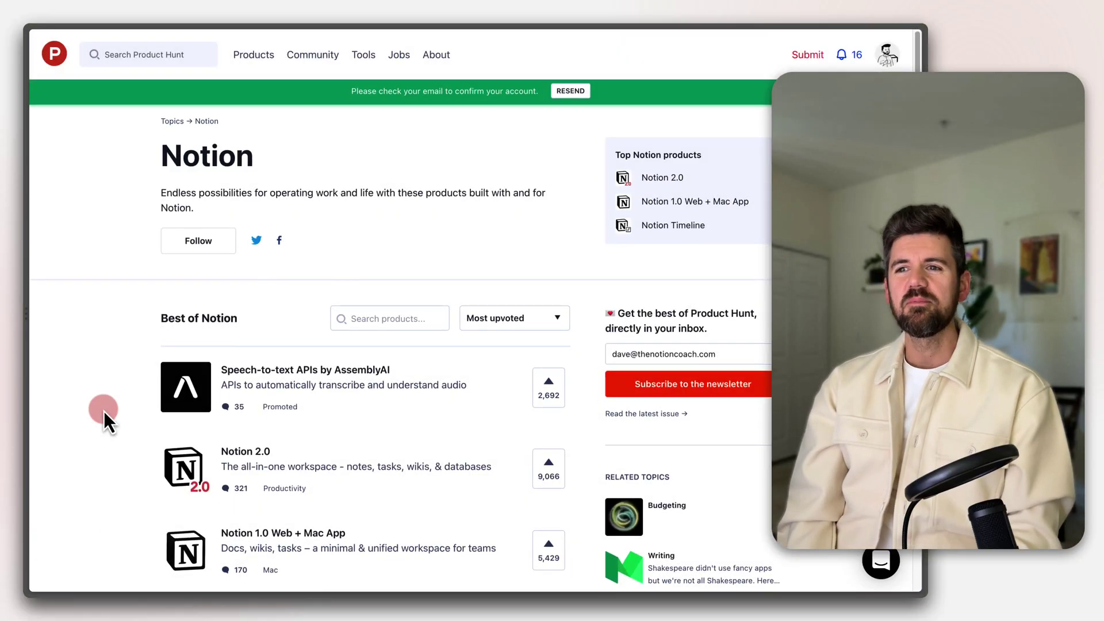
Open the Popsy listing from Product Hunt's Notion products, then close it
scroll(104, 412, "down", 8)
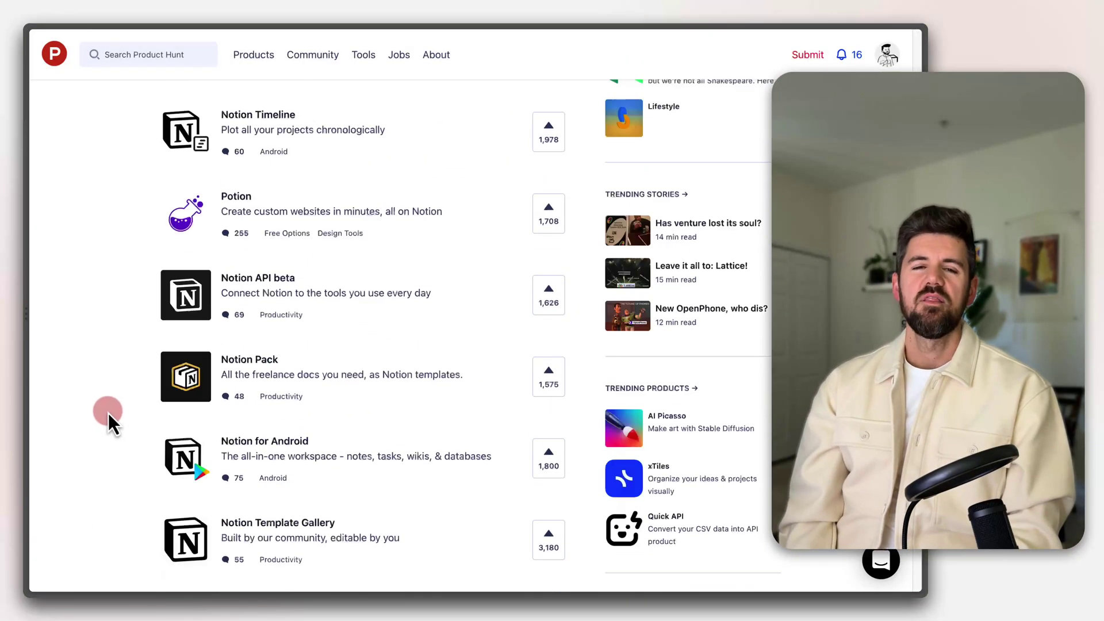
scroll(108, 412, "down", 10)
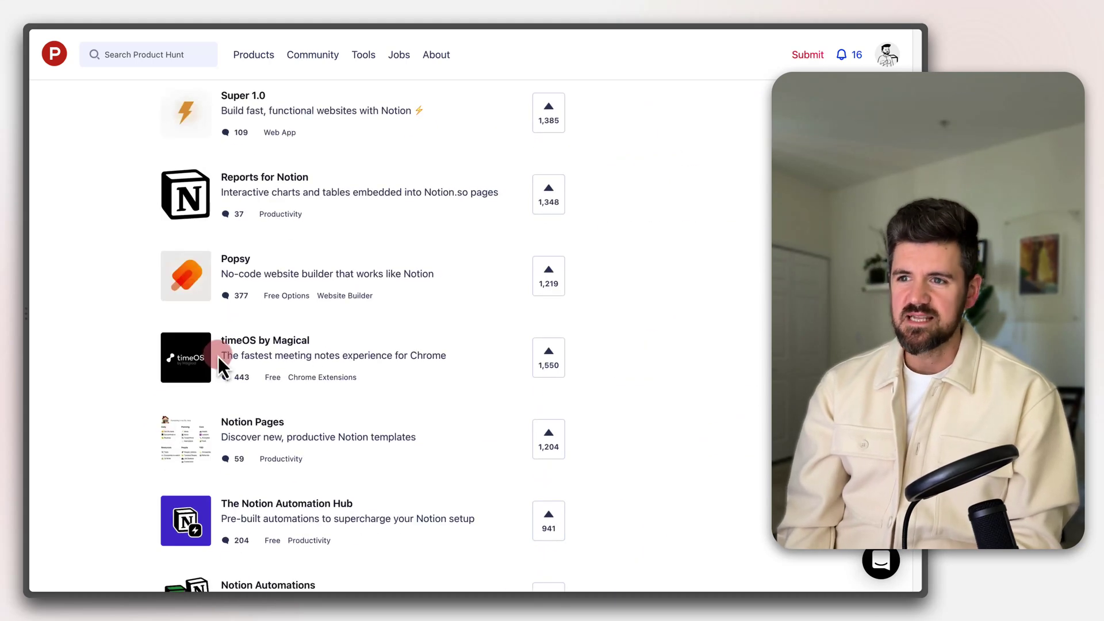
left_click(195, 304)
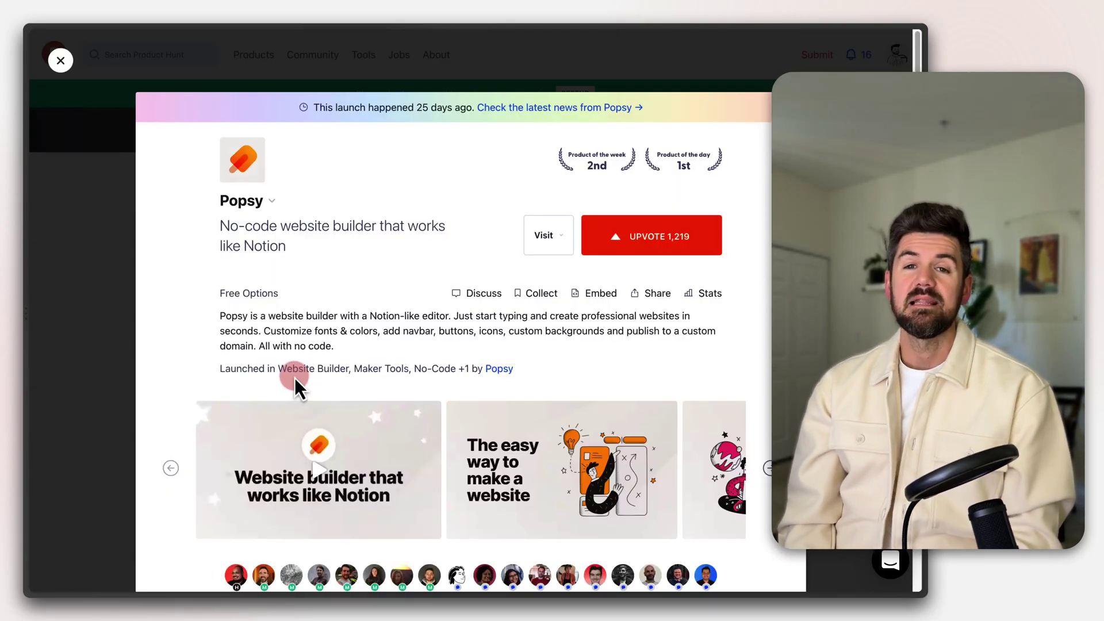
key("Escape")
scroll(296, 387, "down", 8)
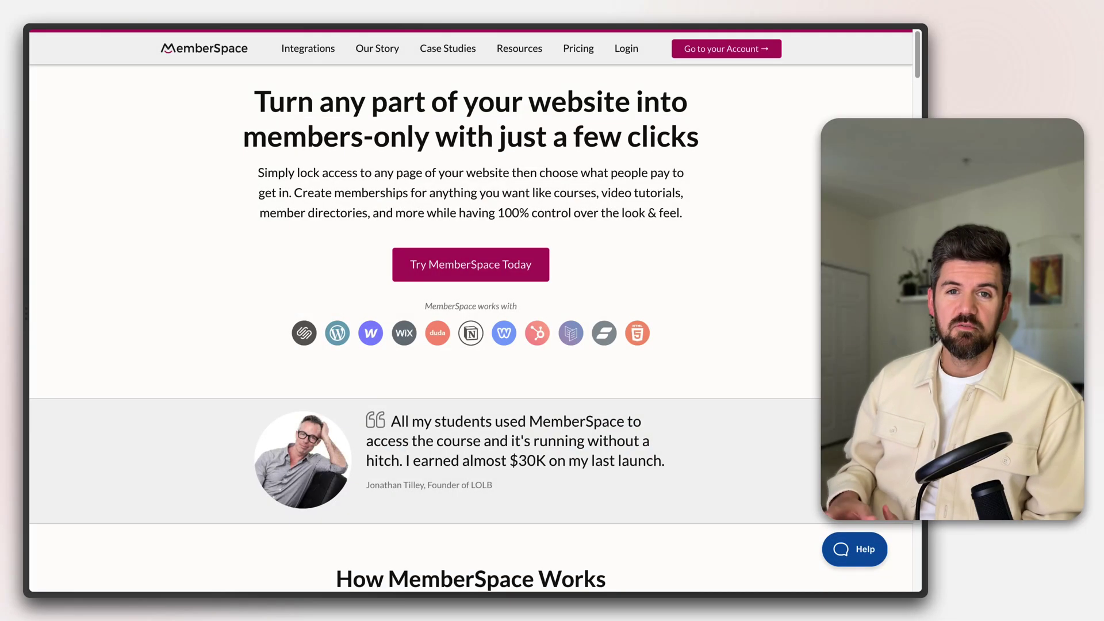
Open MemberSpace's Integrations page, which lists Notion among the supported website platforms
scroll(470, 327, "down", 15)
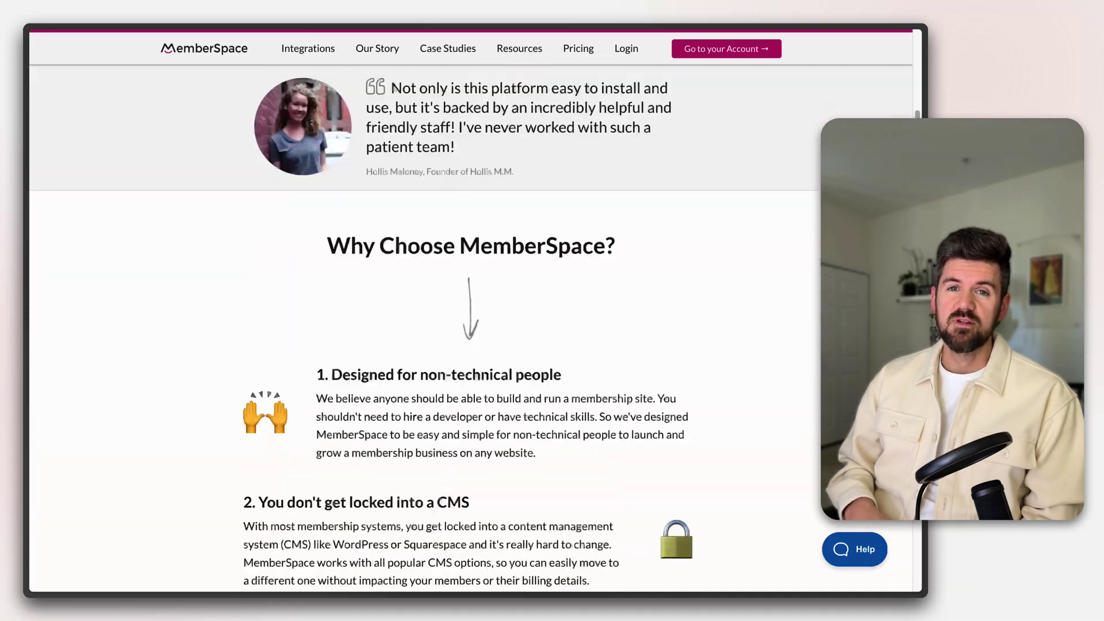
scroll(470, 328, "down", 20)
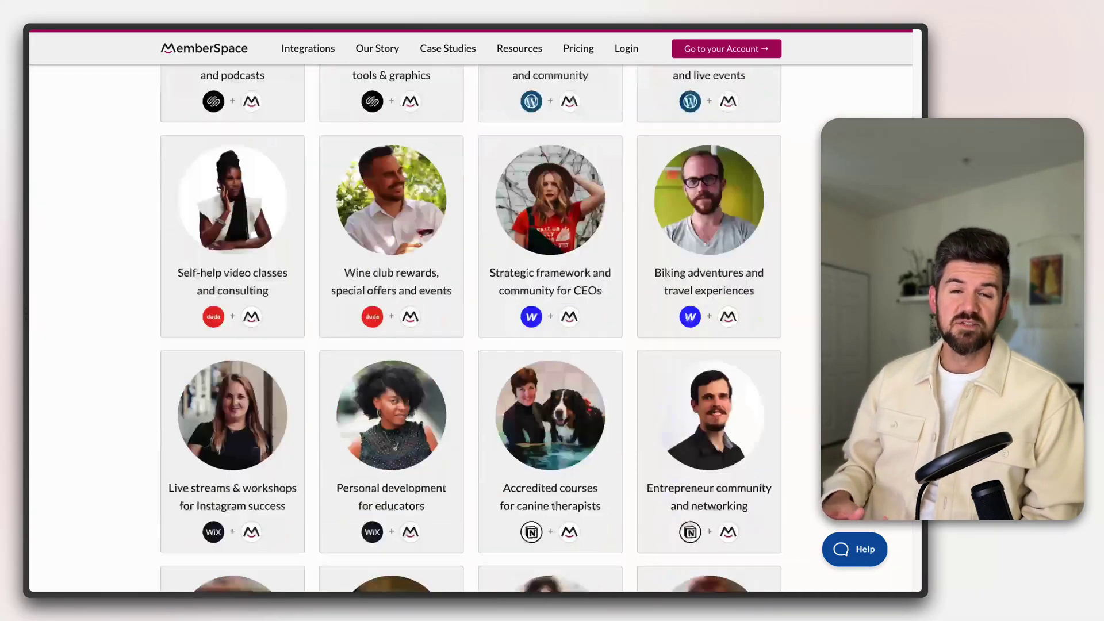
scroll(470, 327, "down", 10)
scroll(470, 328, "up", 20)
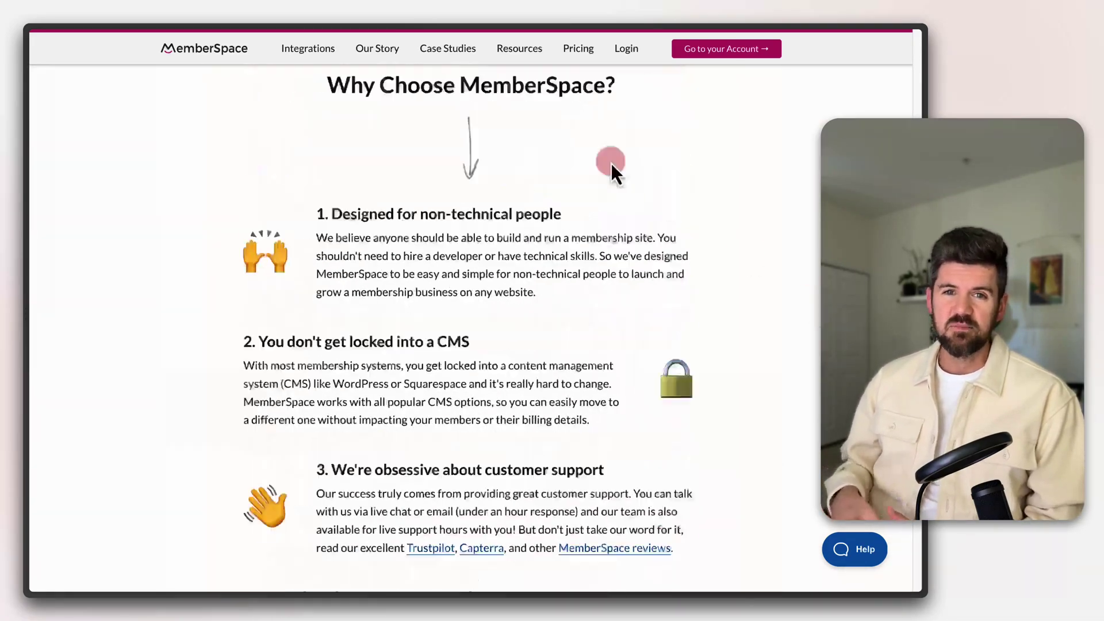
left_click(305, 52)
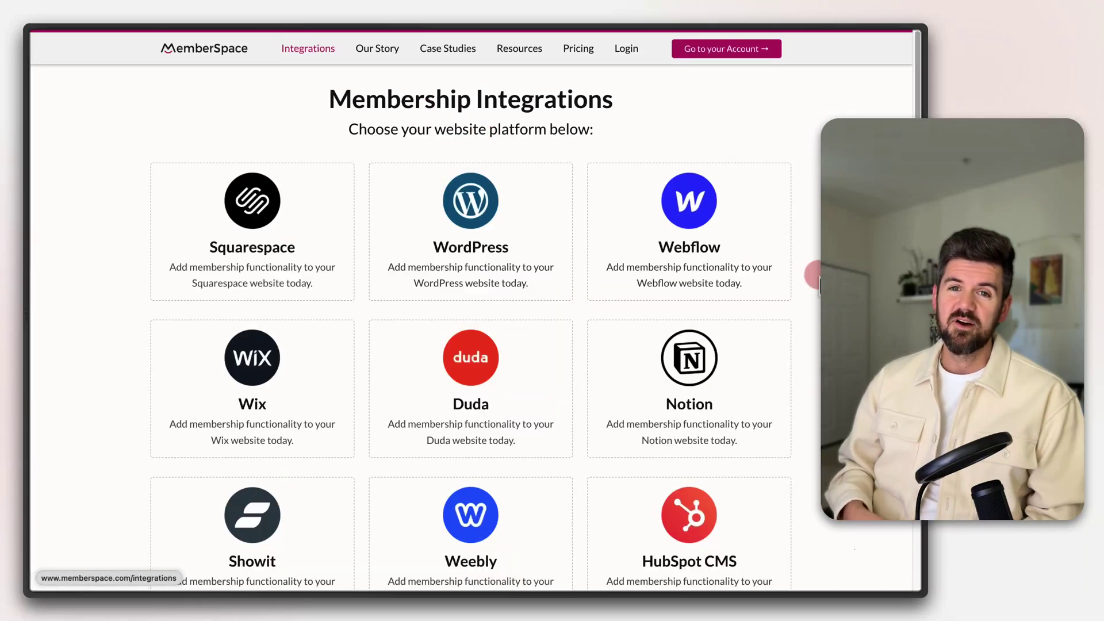
scroll(470, 327, "down", 1)
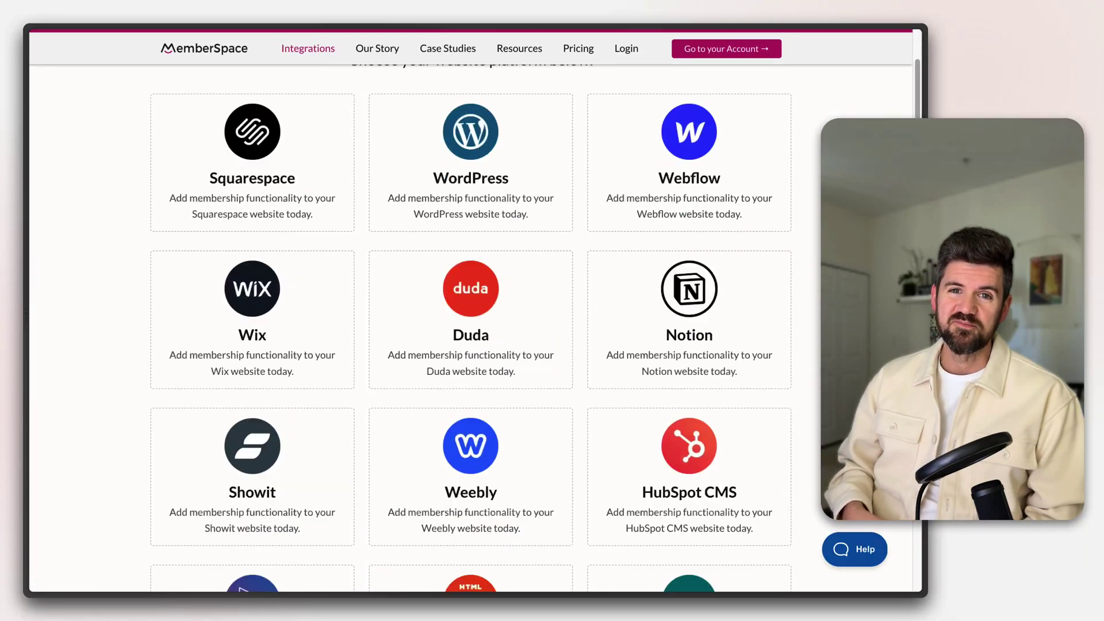
left_click(462, 300)
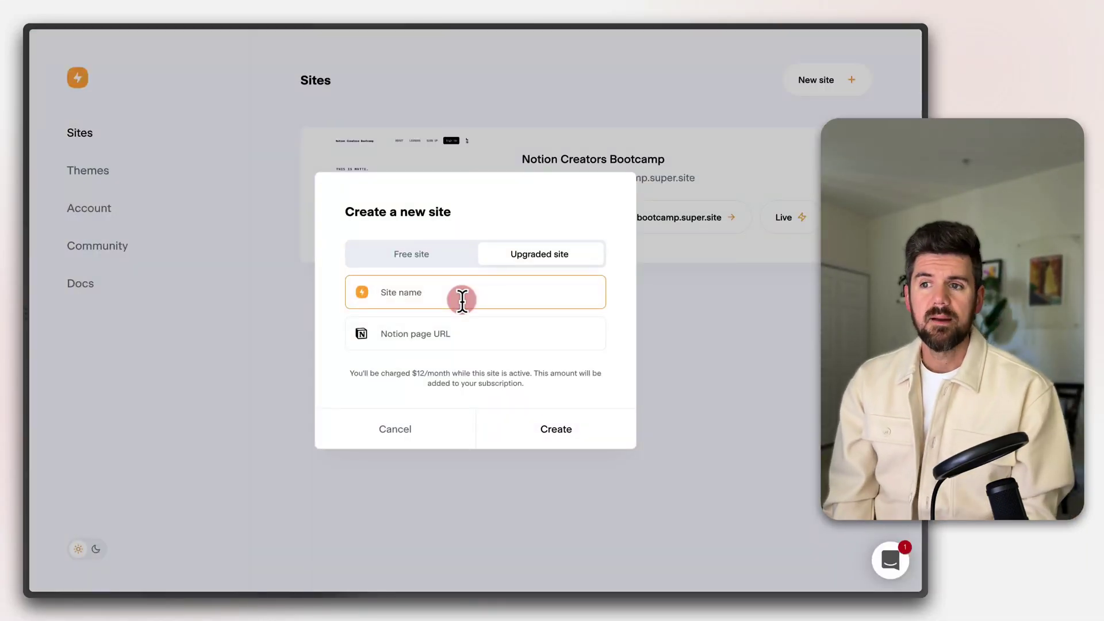
Name the new Super site 'Manifest OS Community' and copy MemberSpace's install script
type("Manifest OS Community")
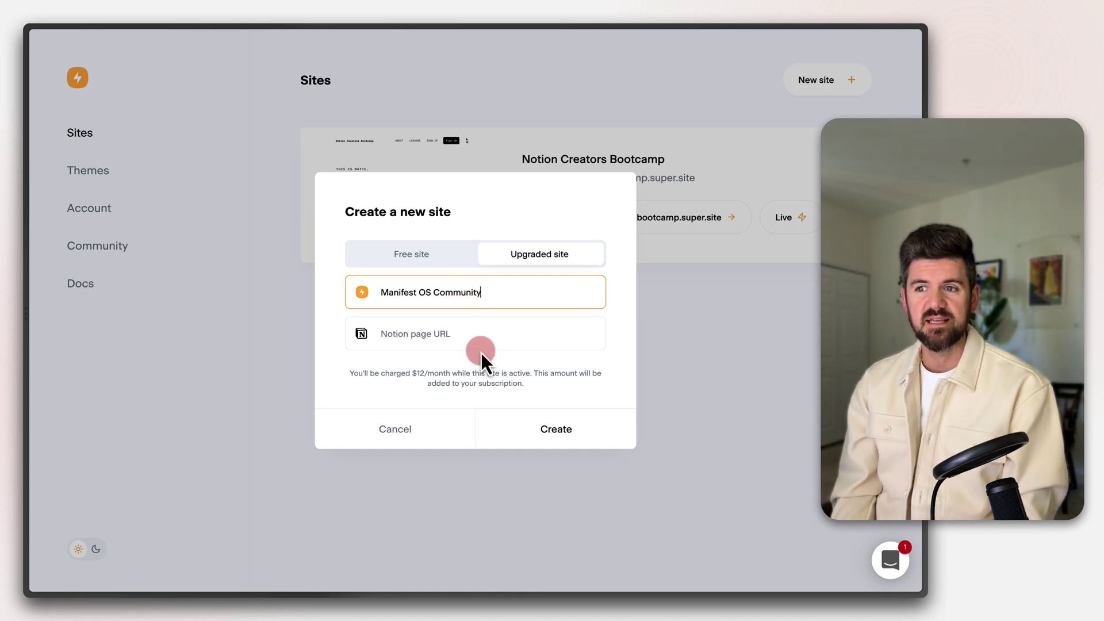
left_click(477, 339)
left_click_drag(372, 314, 39, 196)
Paste the MemberSpace install script into the site's Code > Head settings
left_click(81, 363)
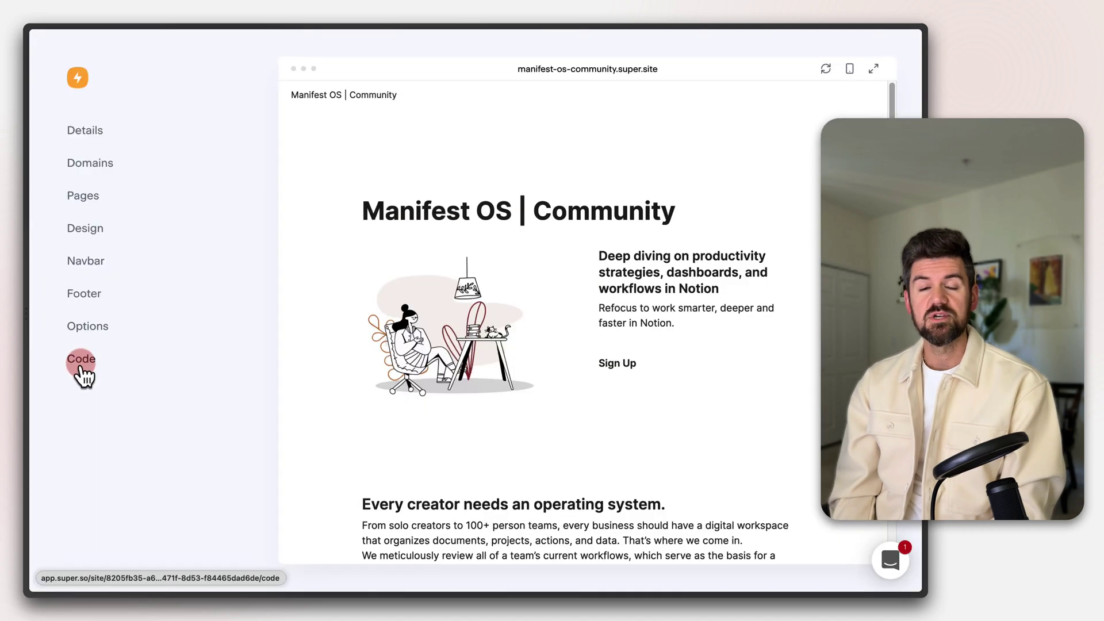
left_click(150, 320)
type("<script> var MemberSpace = window.MemberSpace || {\"subdomain\":\"manifestcommunity\"}; (function(d){   var s = d.createElement(\"script\");   s.src = \"https://cdn.memberspace.com/scripts/widgets.js\";   var e = d.getElementsByTagName(\"script\")[0];   e.parentNode.insertBefore(s,e); }(document)); </script>")
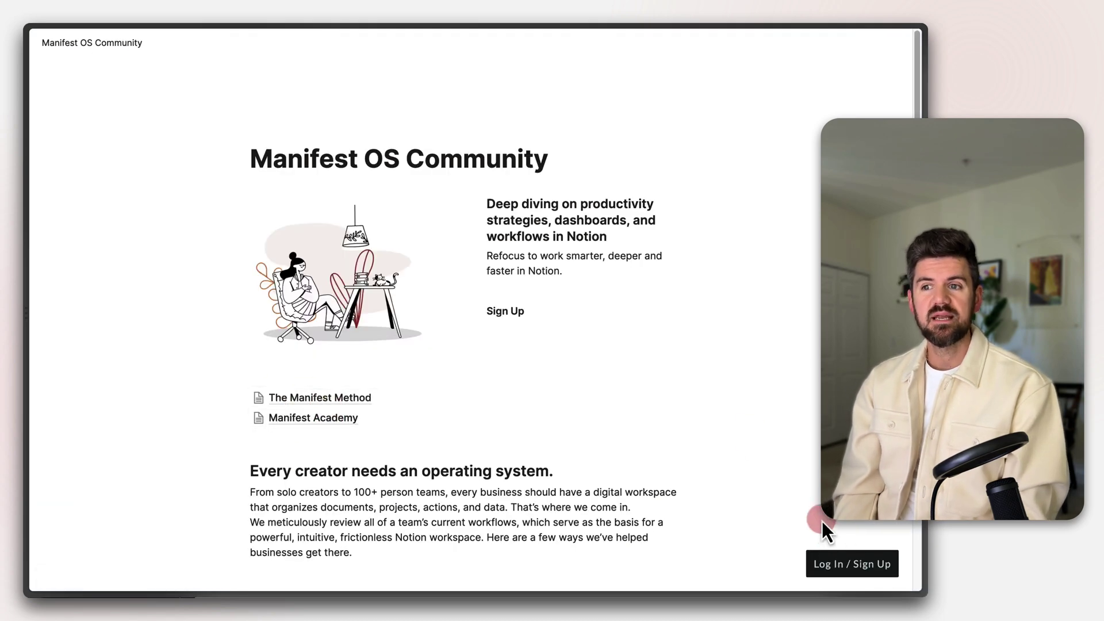
Open the MemberSpace popup, switch to the Create Account form, then close it
left_click(855, 573)
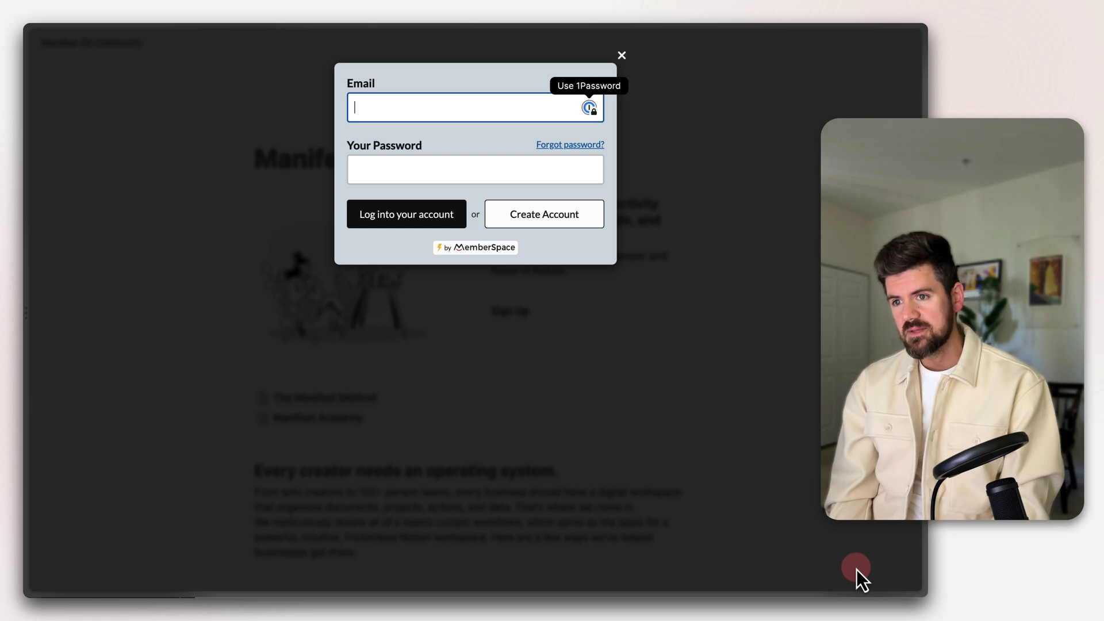
left_click(569, 212)
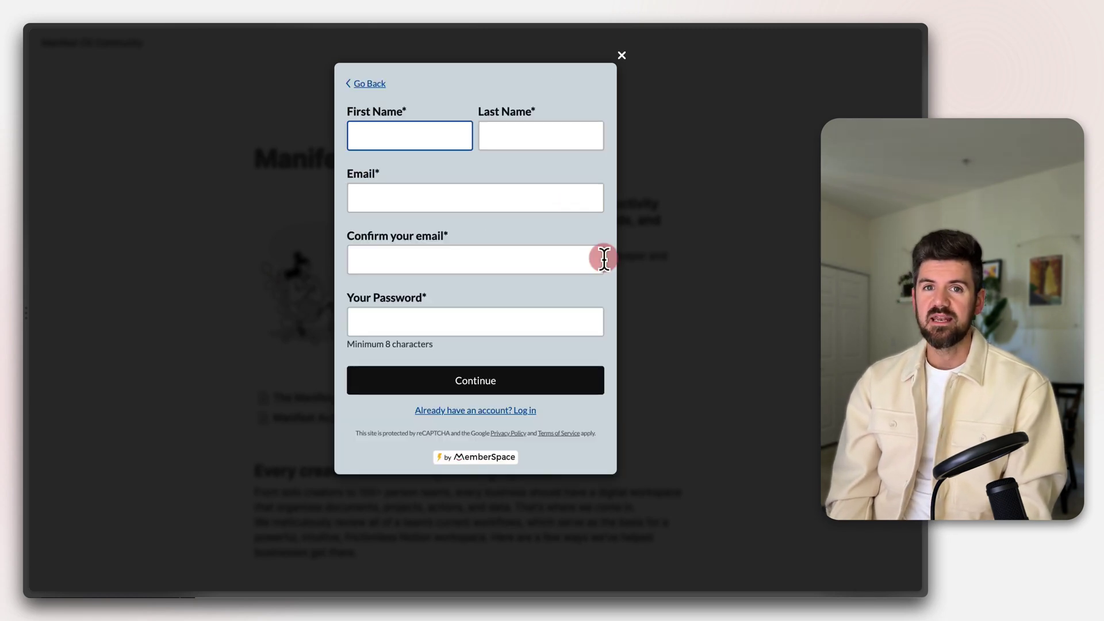
left_click(645, 47)
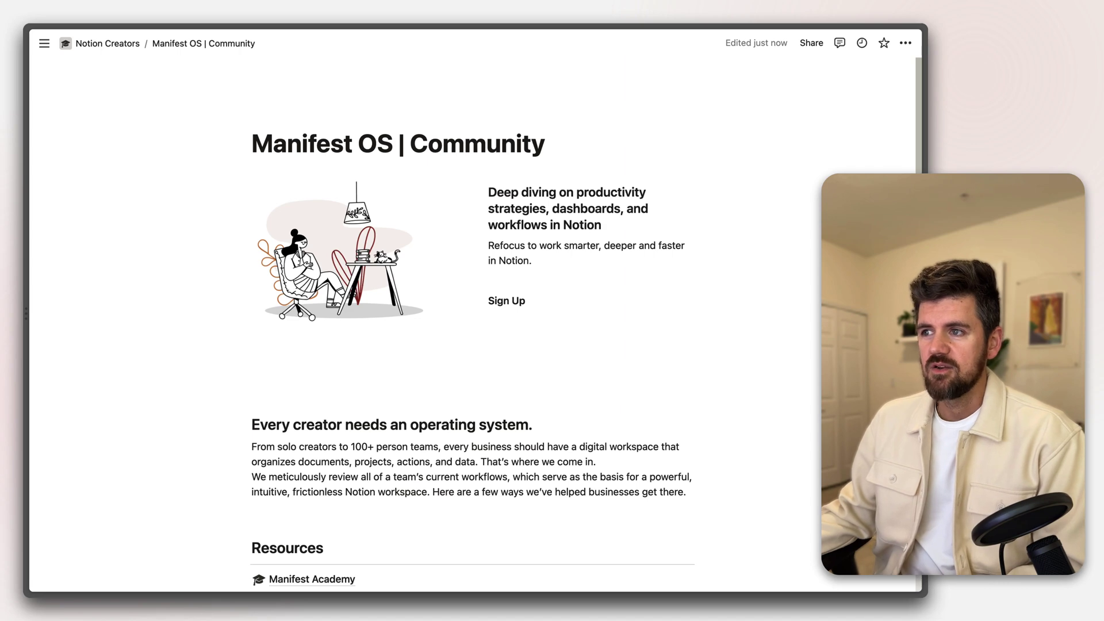
scroll(520, 362, "down", 3)
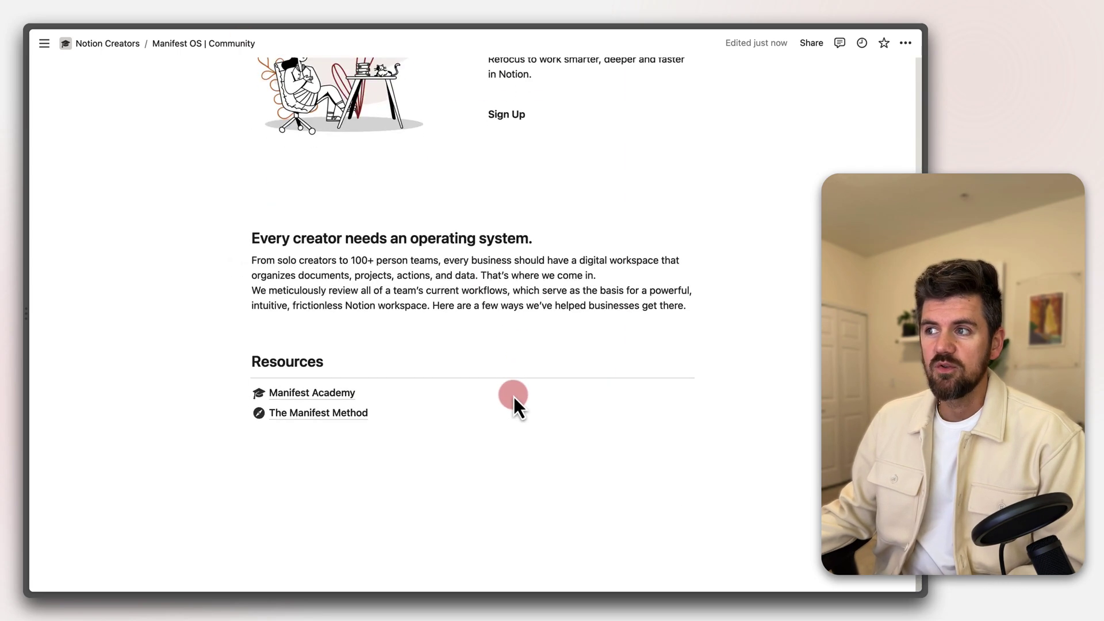
scroll(525, 338, "up", 3)
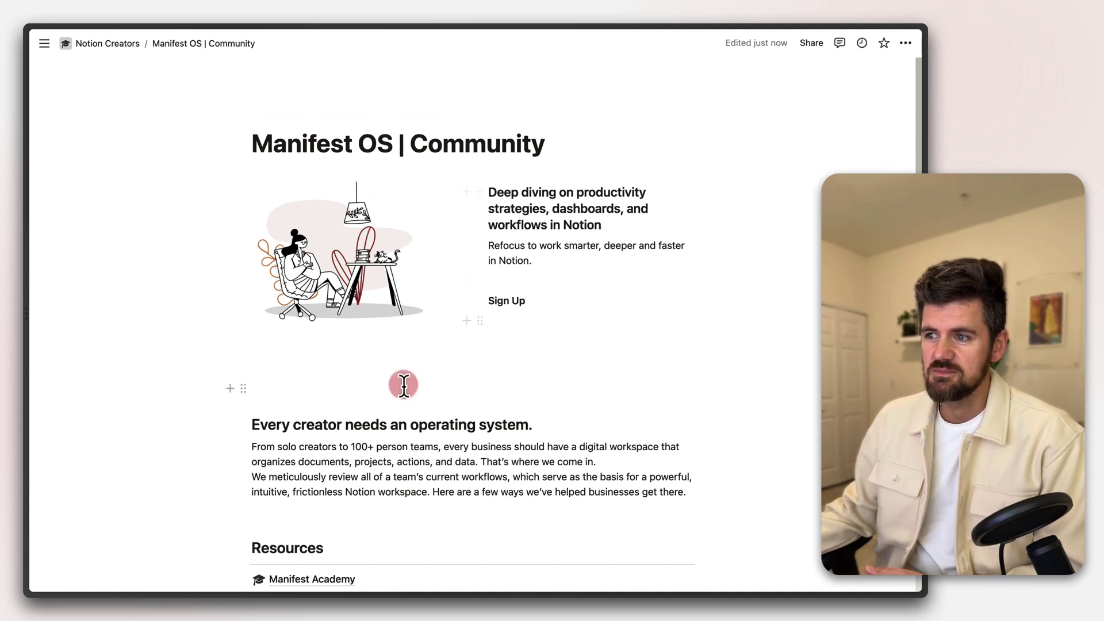
scroll(402, 402, "down", 2)
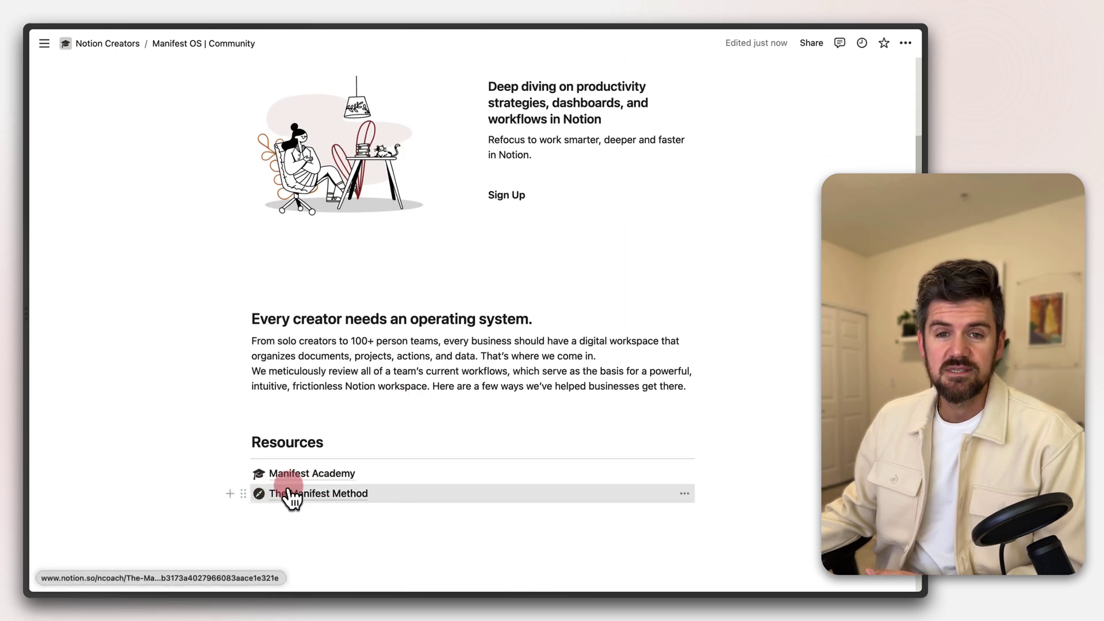
scroll(306, 517, "up", 2)
scroll(313, 506, "down", 2)
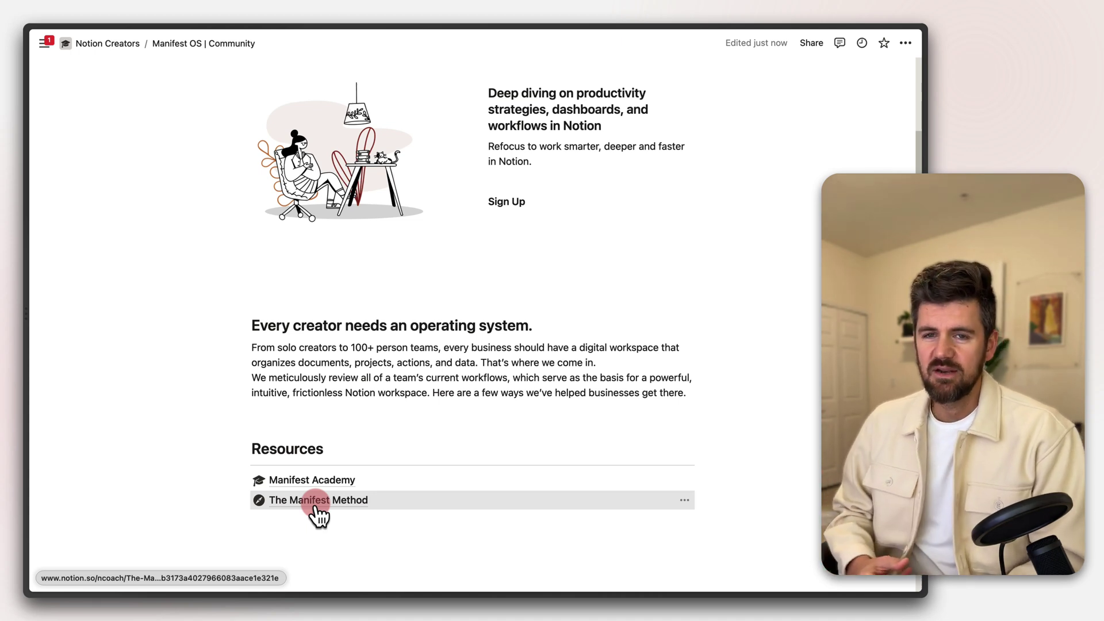
right_click(315, 501)
key("Escape")
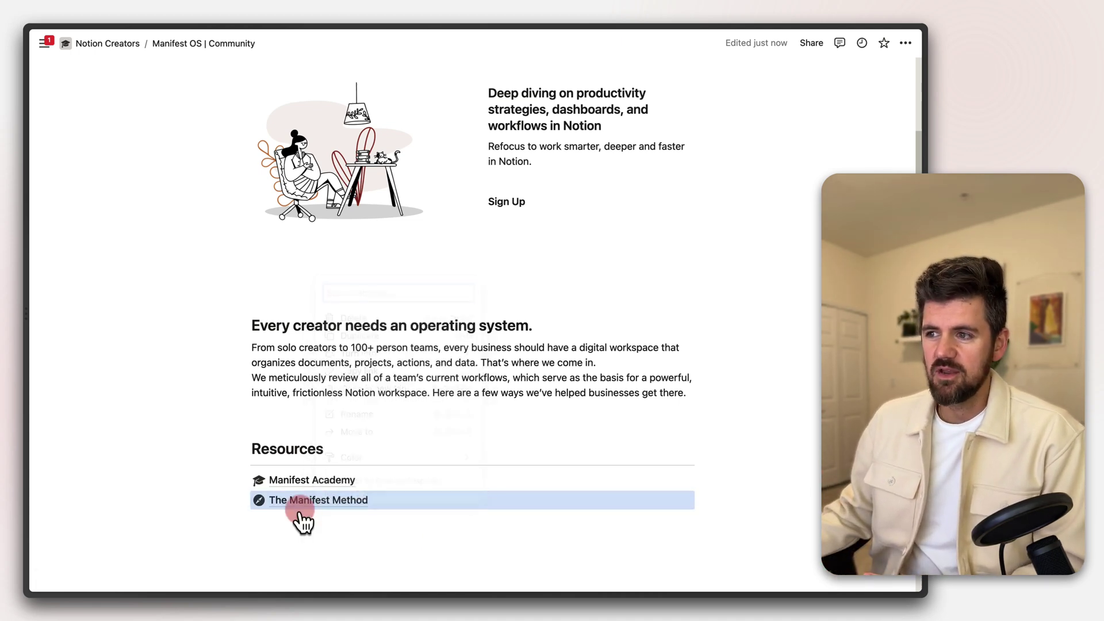
left_click(304, 481)
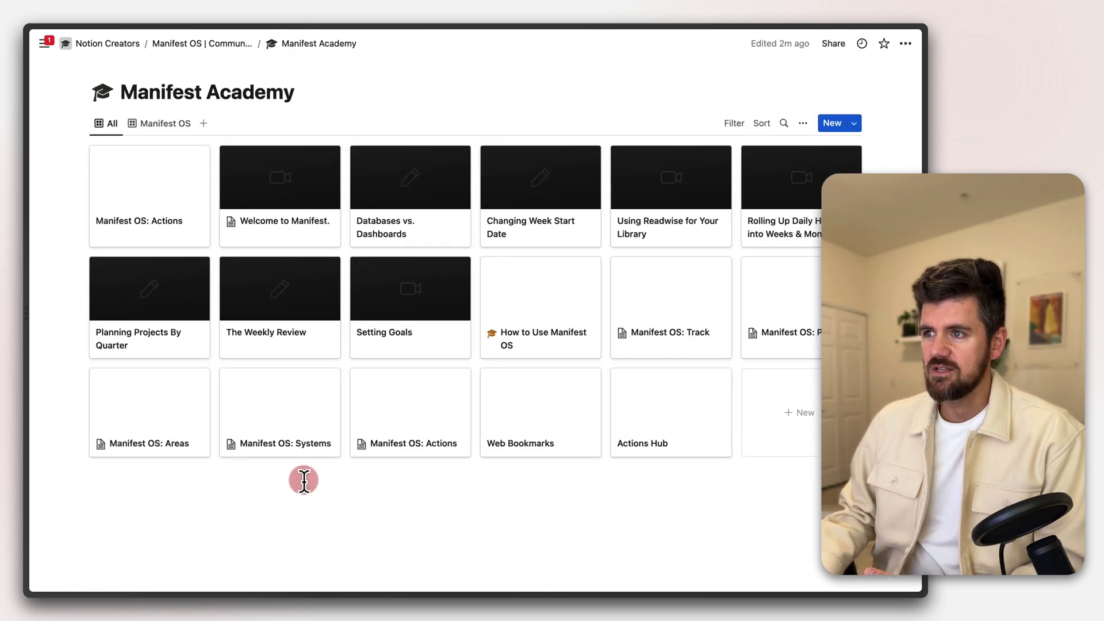
key("super+bracketleft")
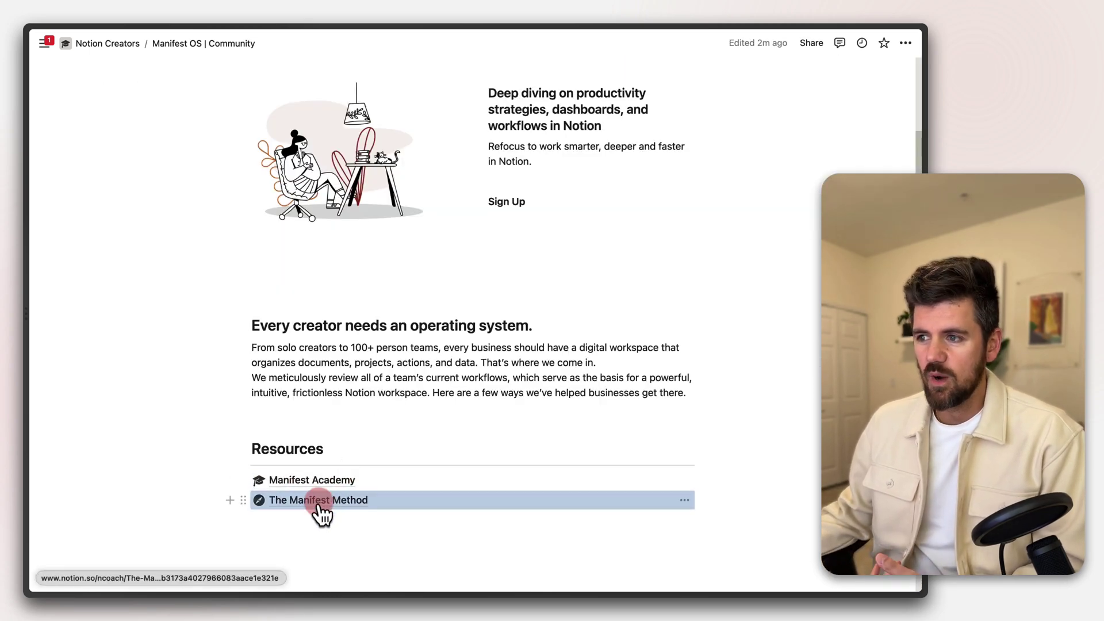
left_click(319, 502)
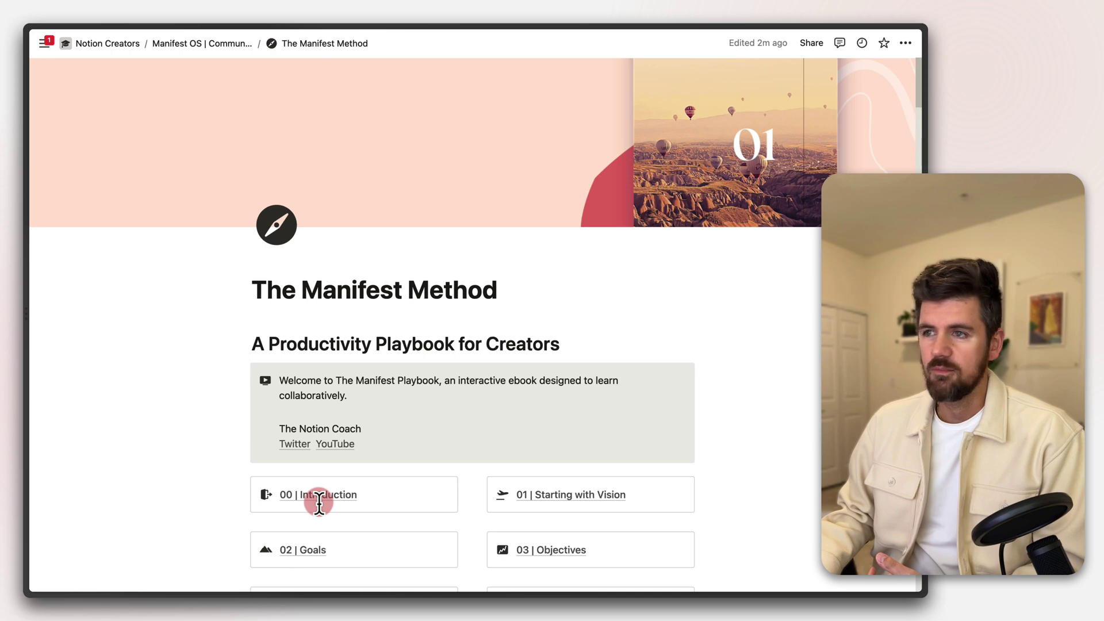
key("super+bracketleft")
scroll(545, 477, "up", 3)
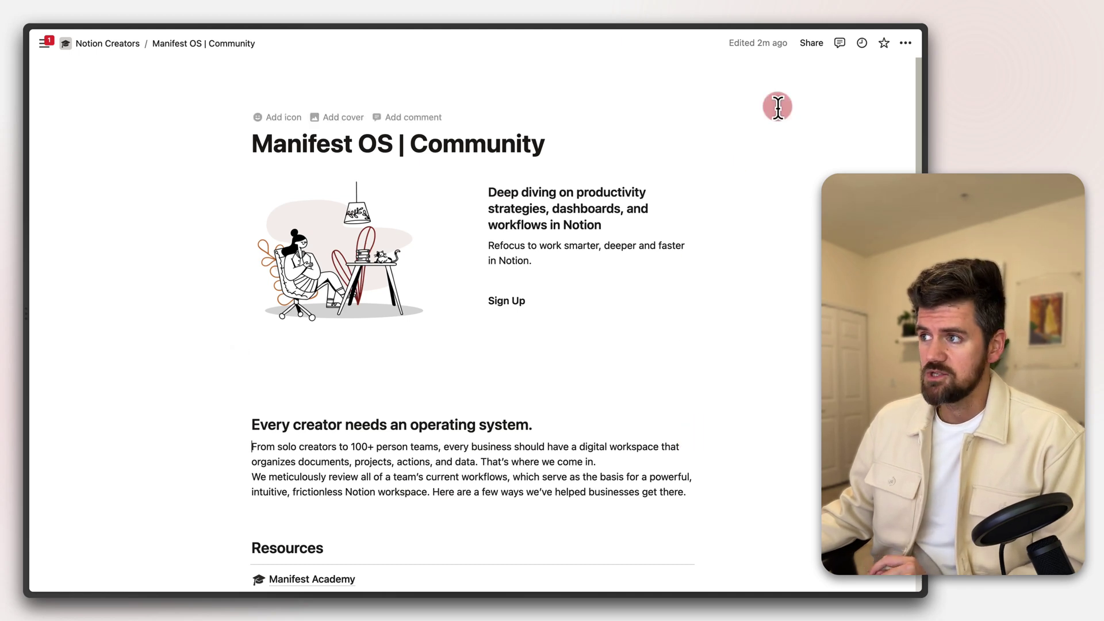
Share the page to the web with Allow duplicate as template off, and select its link
left_click(810, 45)
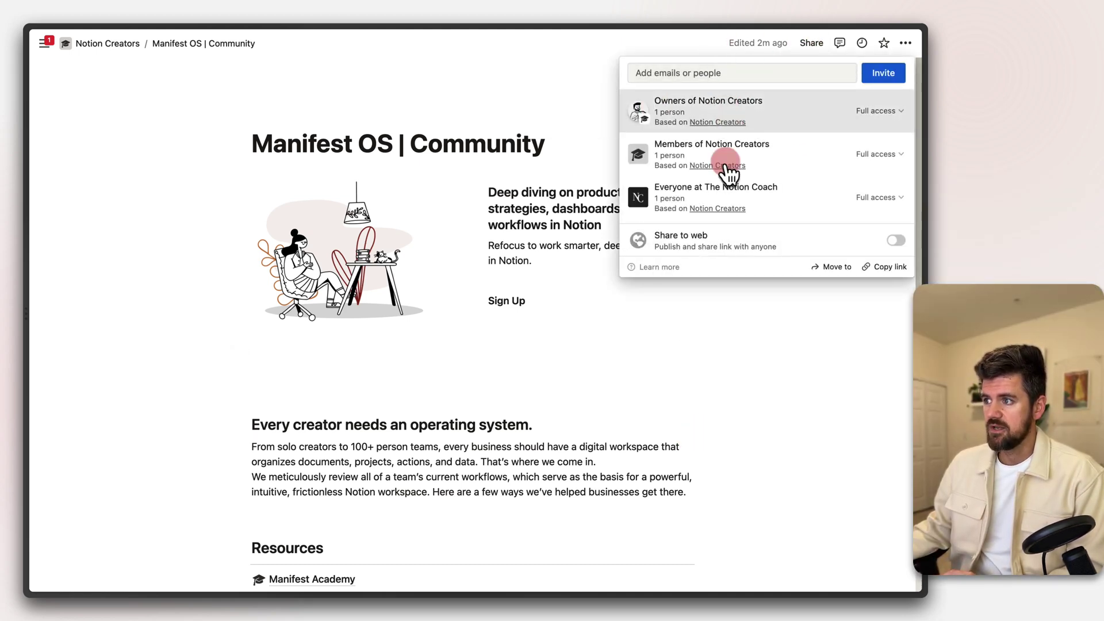
left_click(897, 241)
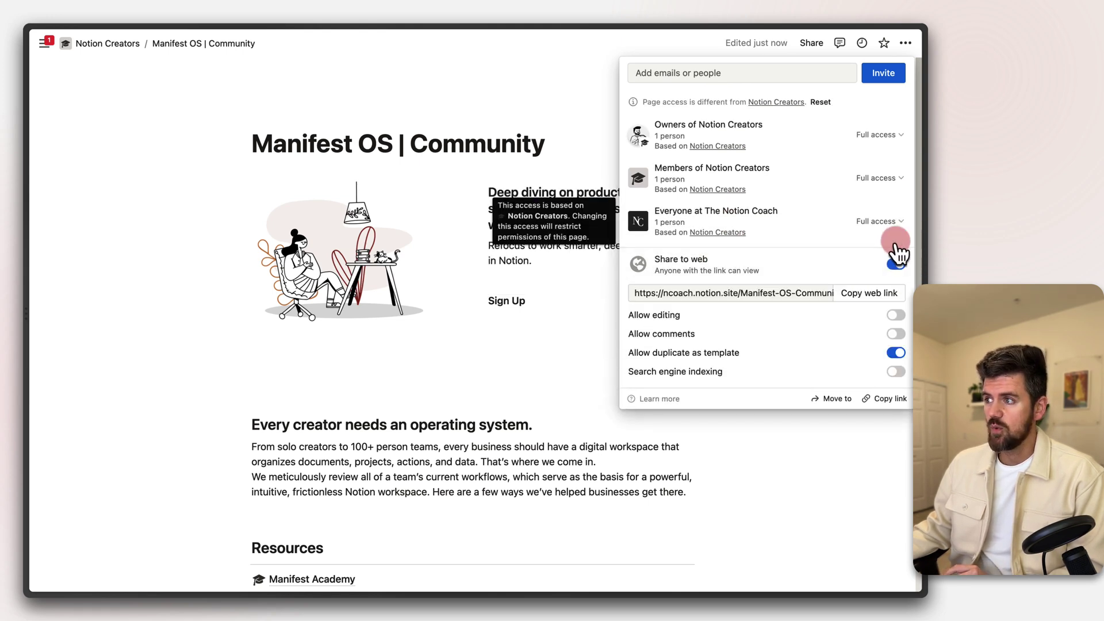
left_click(894, 353)
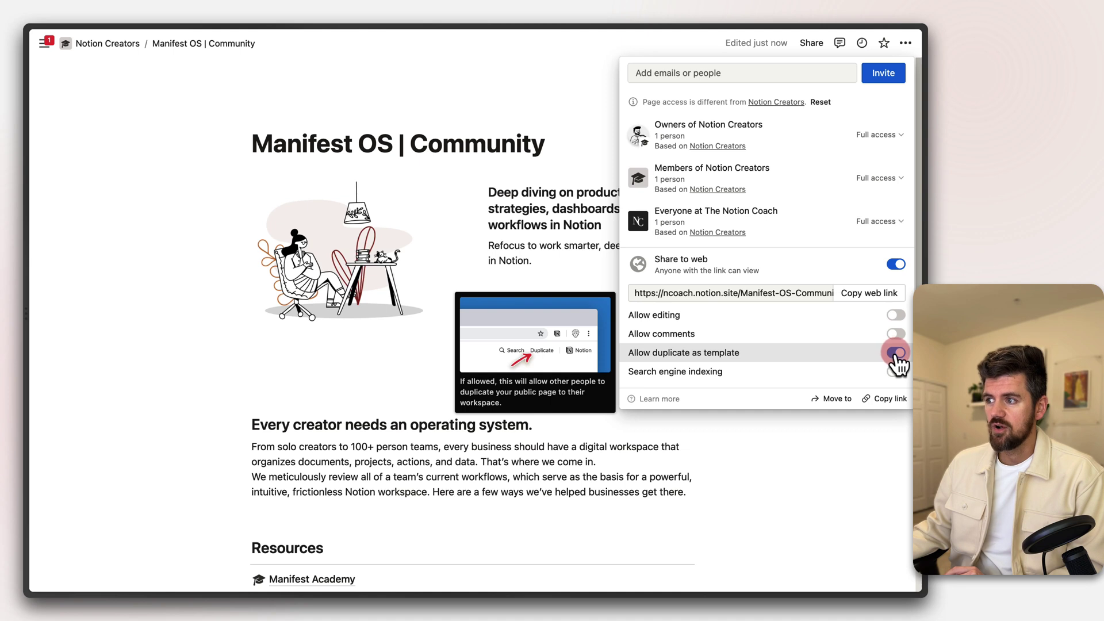
left_click(895, 354)
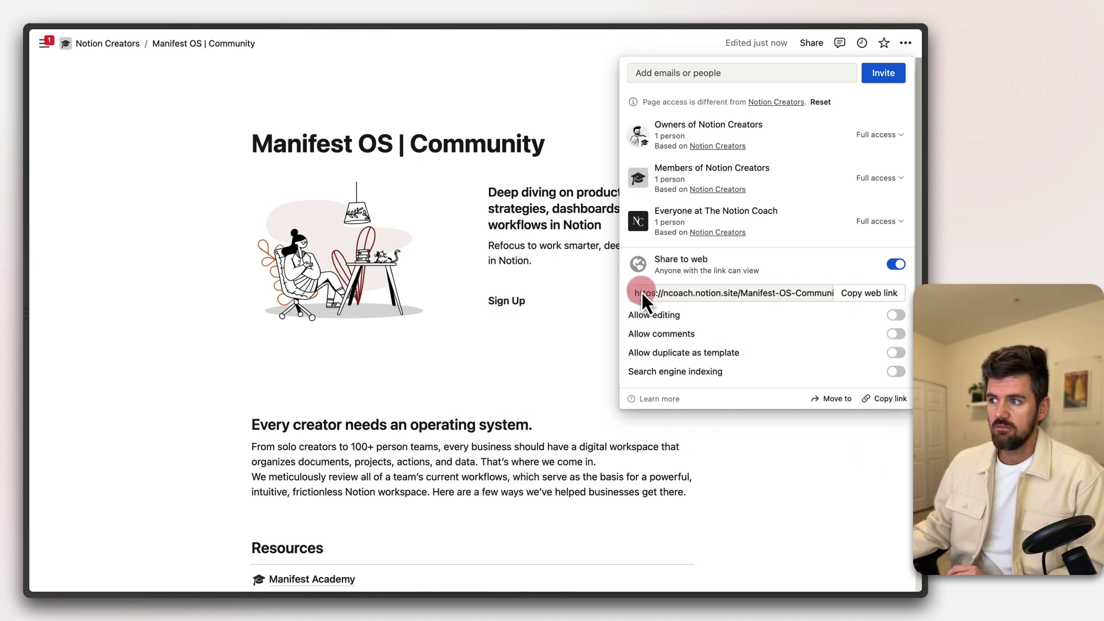
left_click_drag(668, 294, 668, 294)
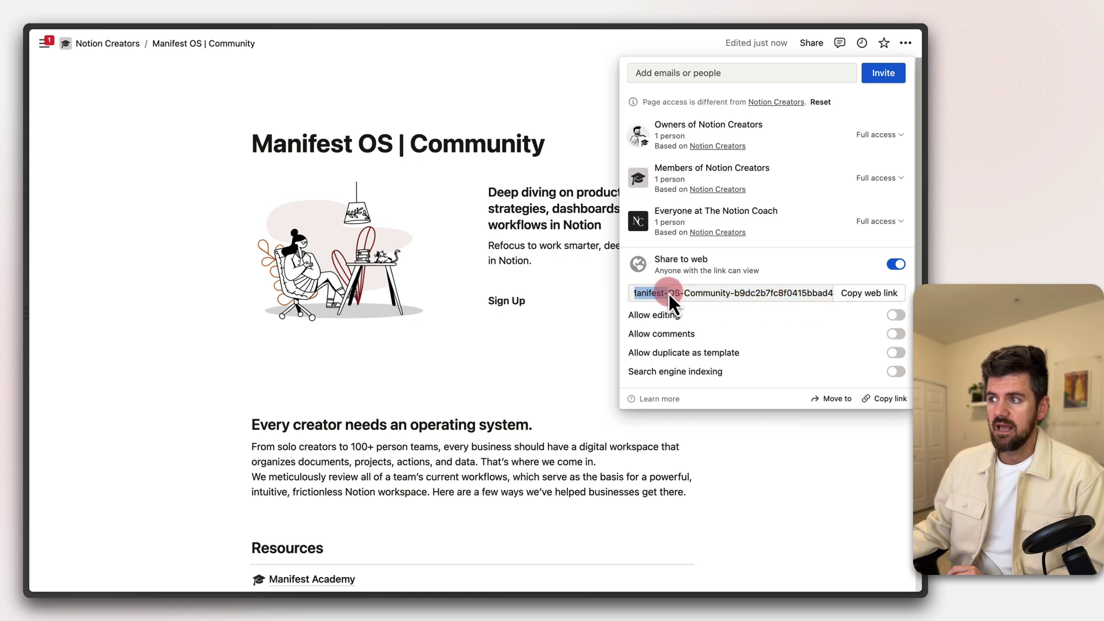
left_click(740, 345)
mouse_move(742, 347)
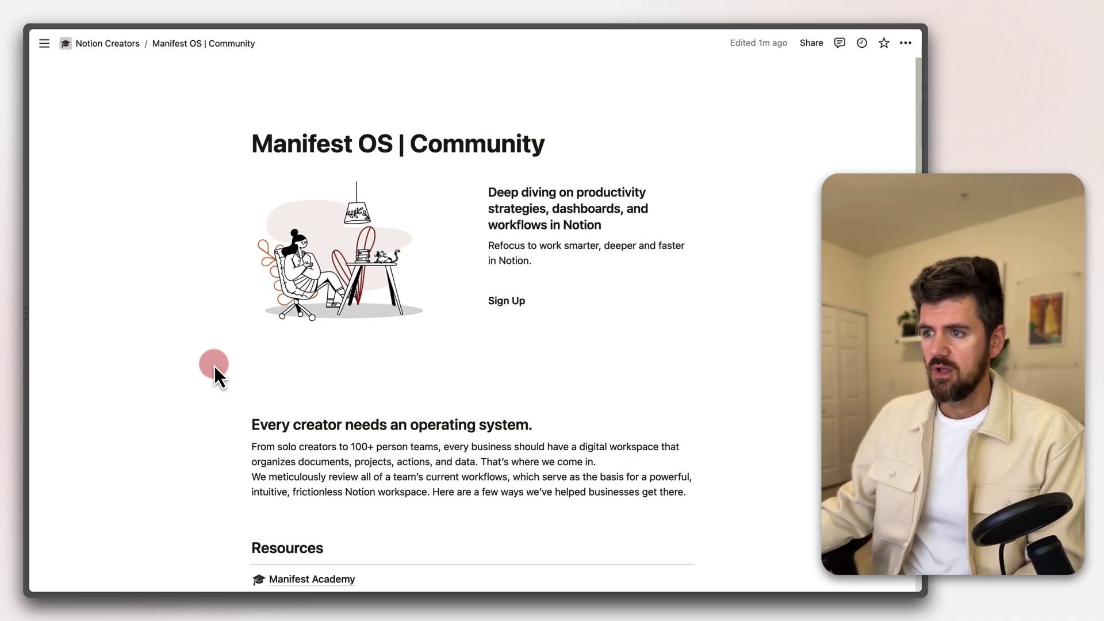
Open the super.so website using the quick launcher
key("super+space")
type("super so")
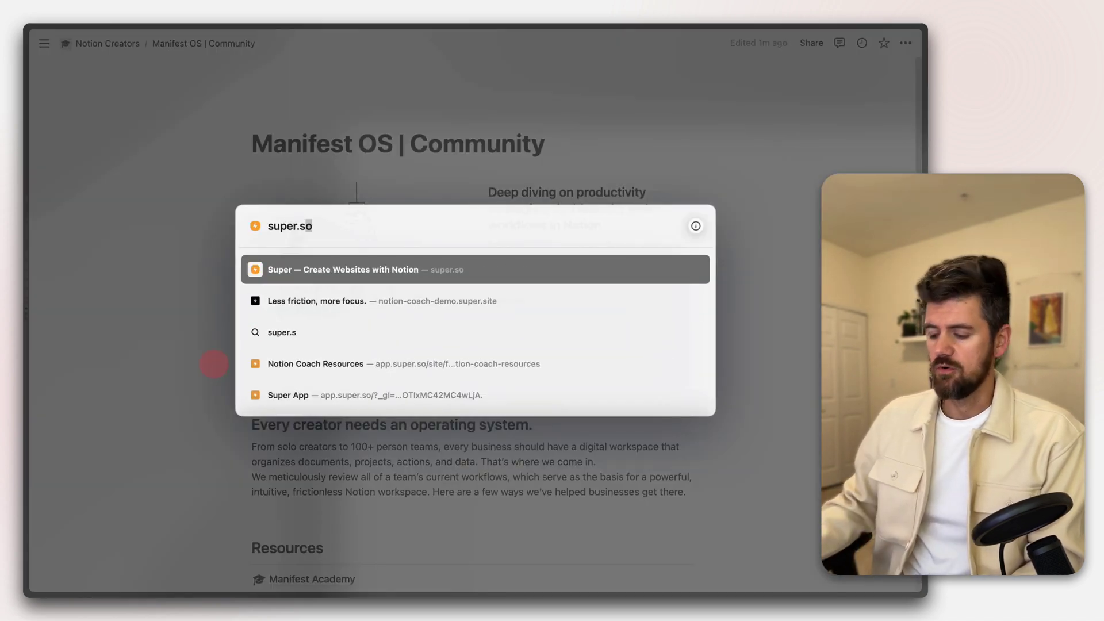
key("Return")
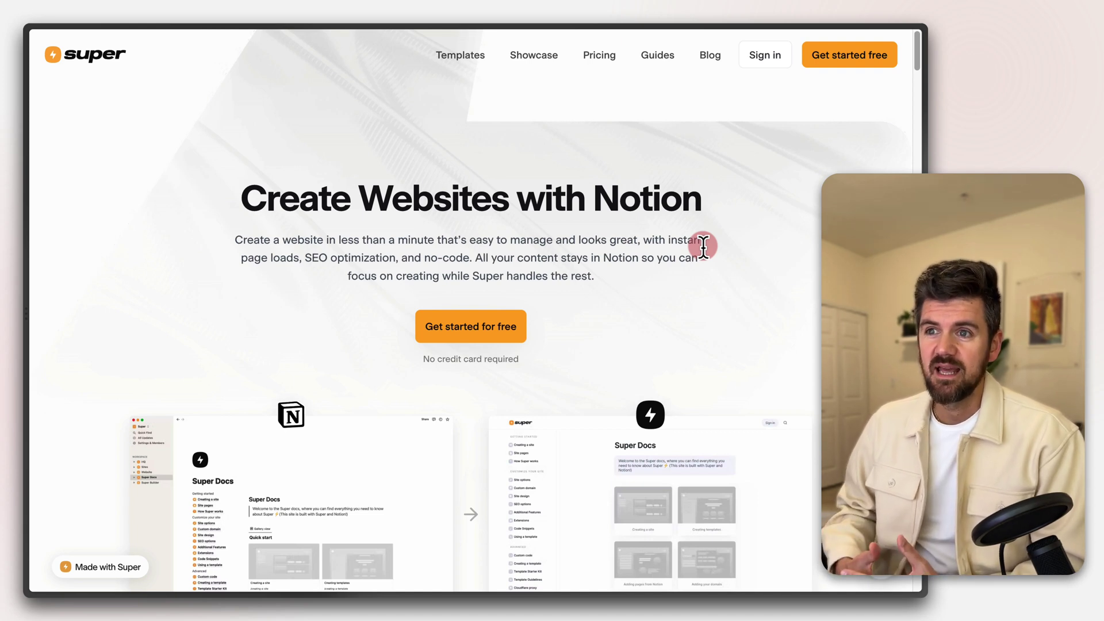
Browse Super's template gallery, then go to the Sign in page
left_click(475, 56)
scroll(675, 414, "down", 15)
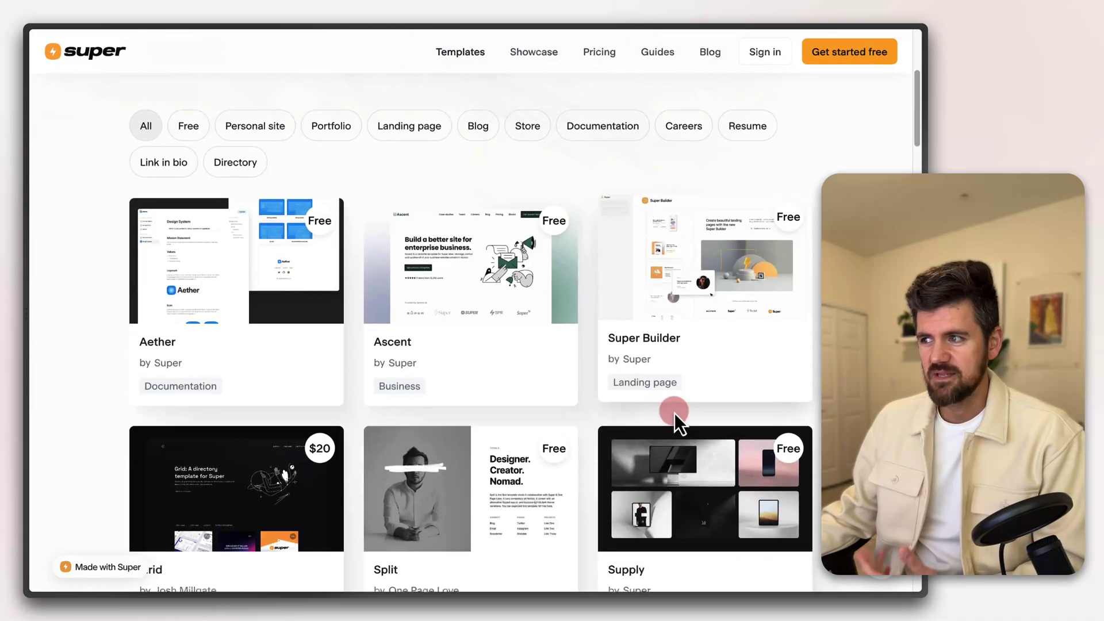
scroll(491, 403, "down", 5)
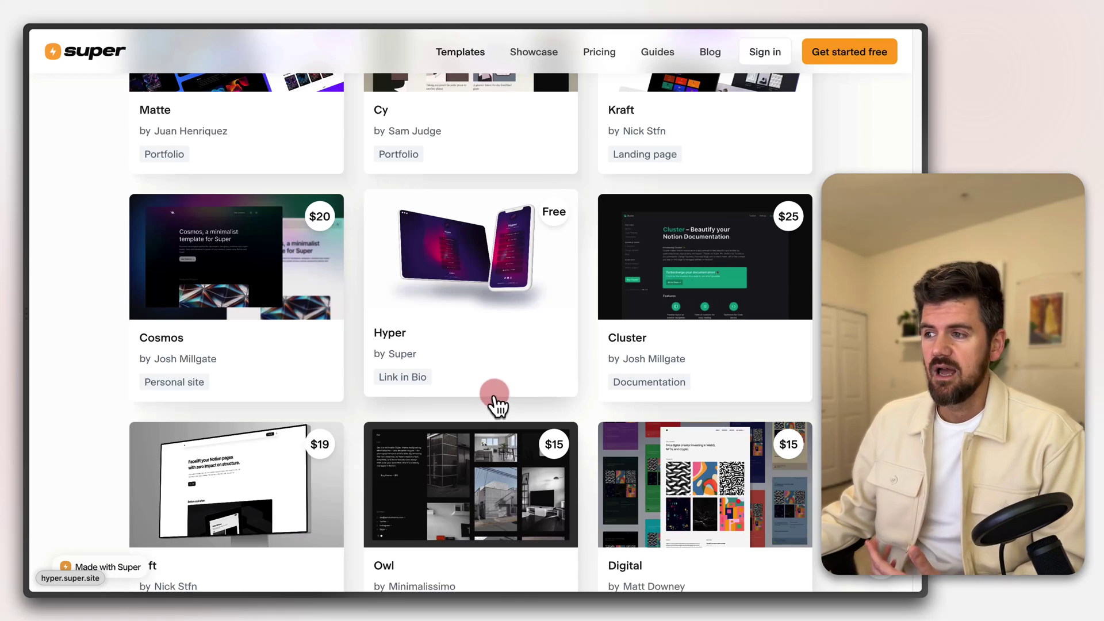
scroll(495, 406, "down", 5)
scroll(499, 407, "down", 1)
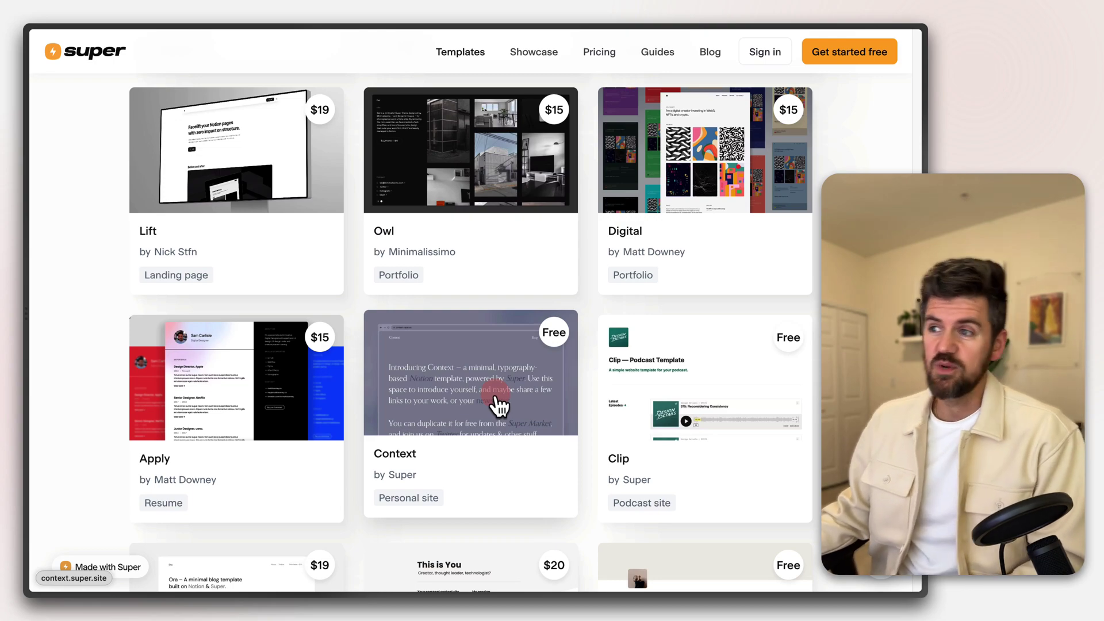
scroll(592, 352, "up", 1)
scroll(592, 352, "up", 15)
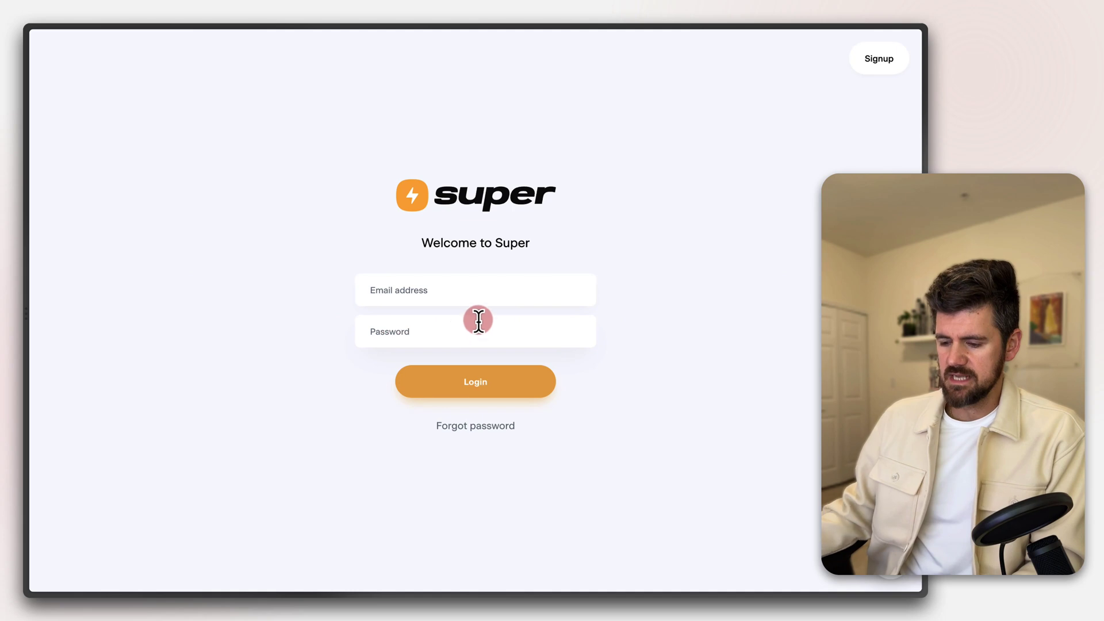
left_click(478, 297)
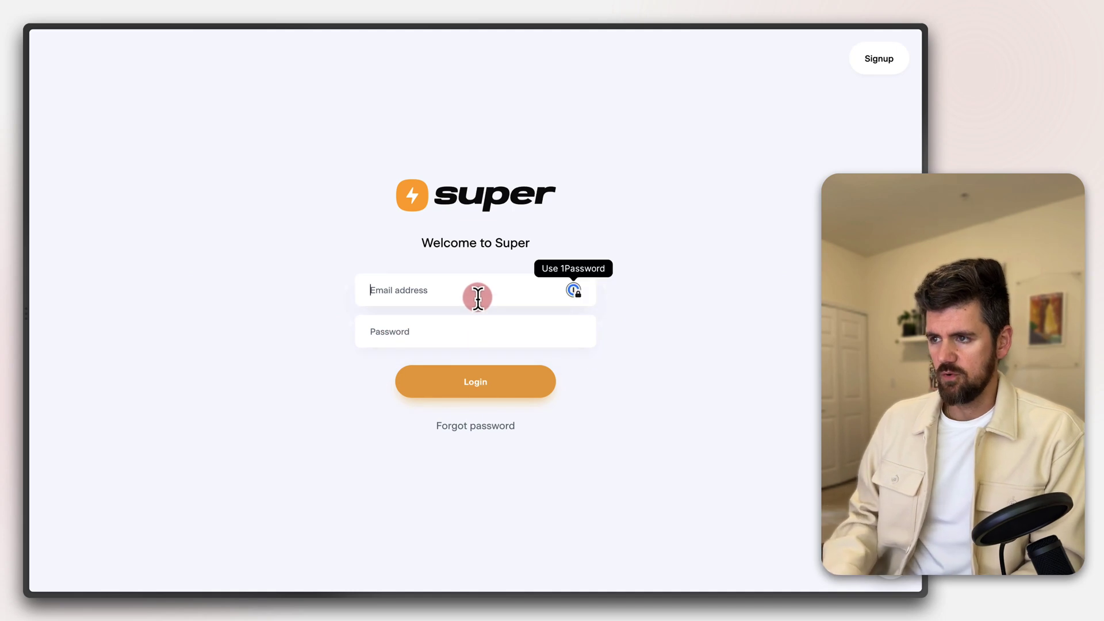
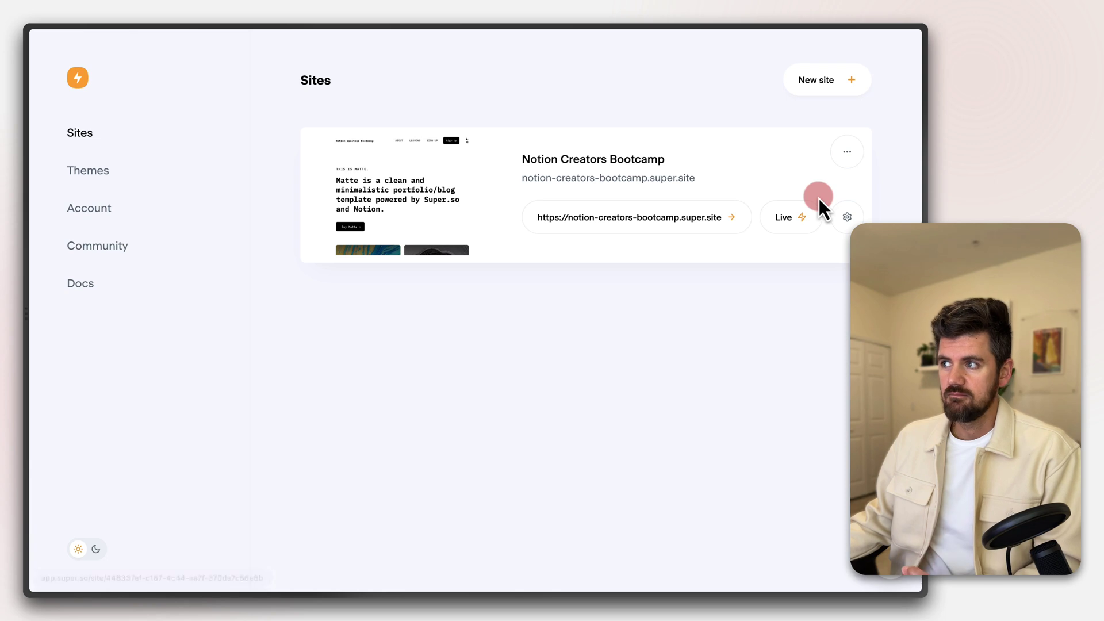
Begin a new upgraded Super site named 'Manifest OS Community' and move to its Notion page URL
left_click(826, 89)
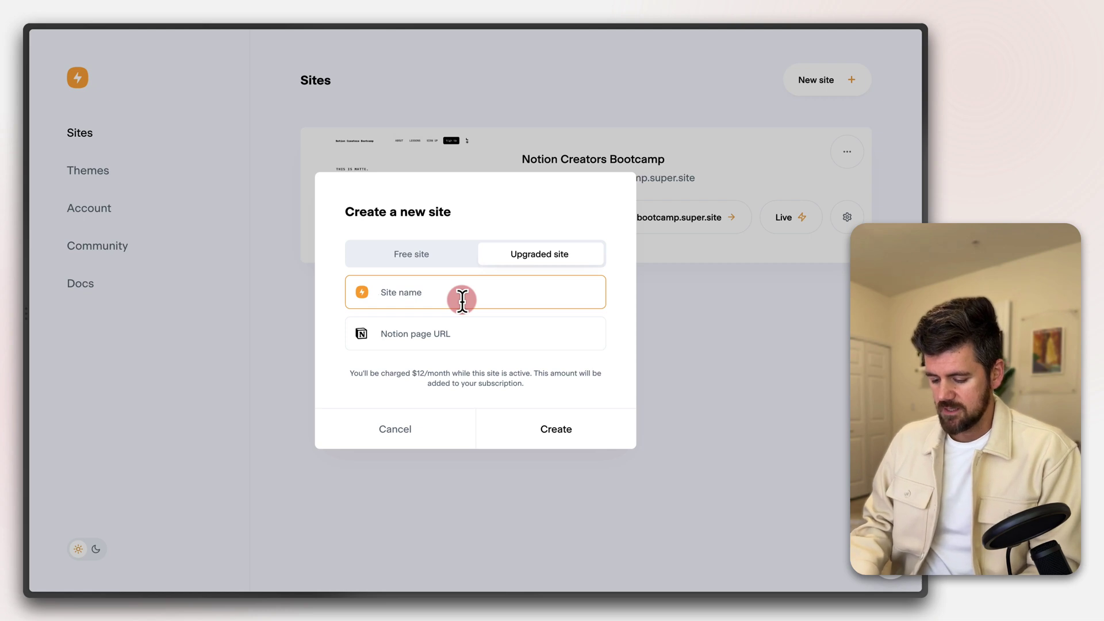
type("Manife")
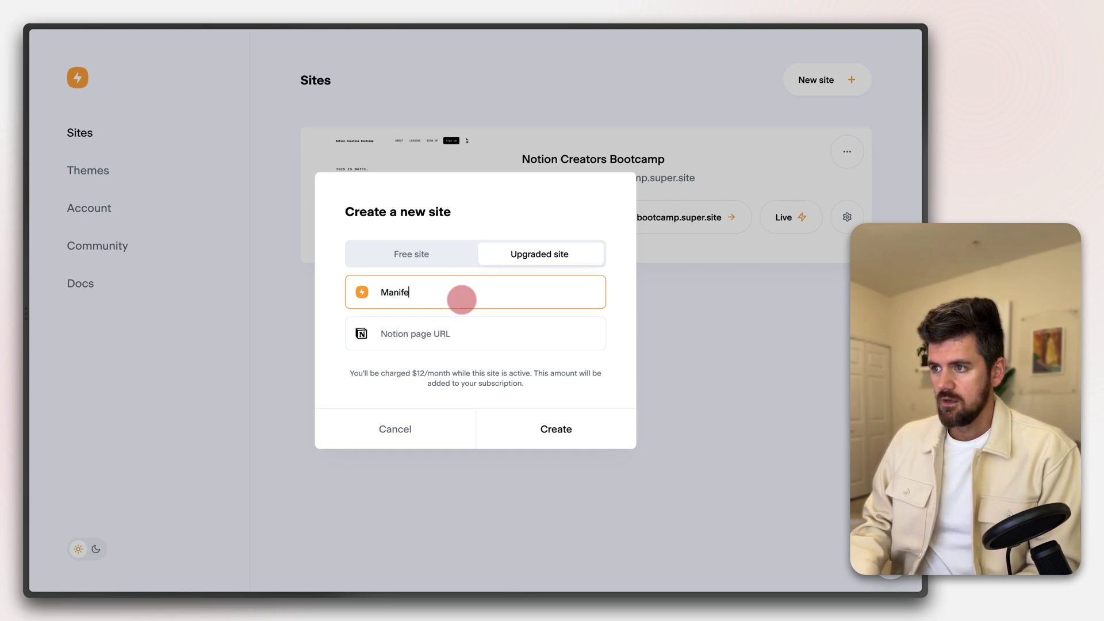
type("st OS Community")
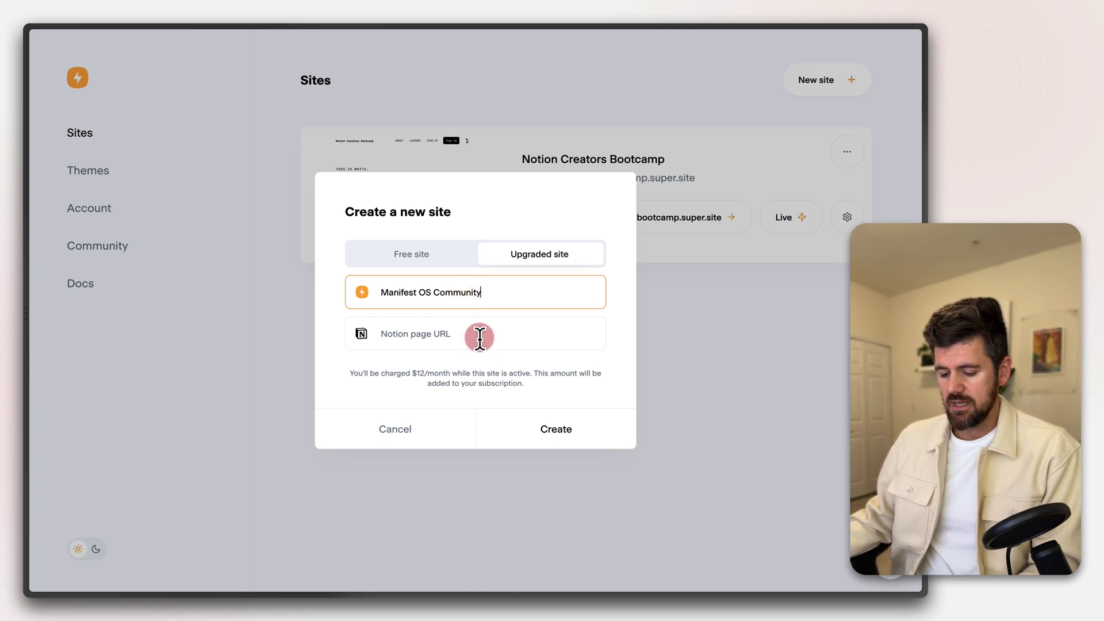
left_click(480, 335)
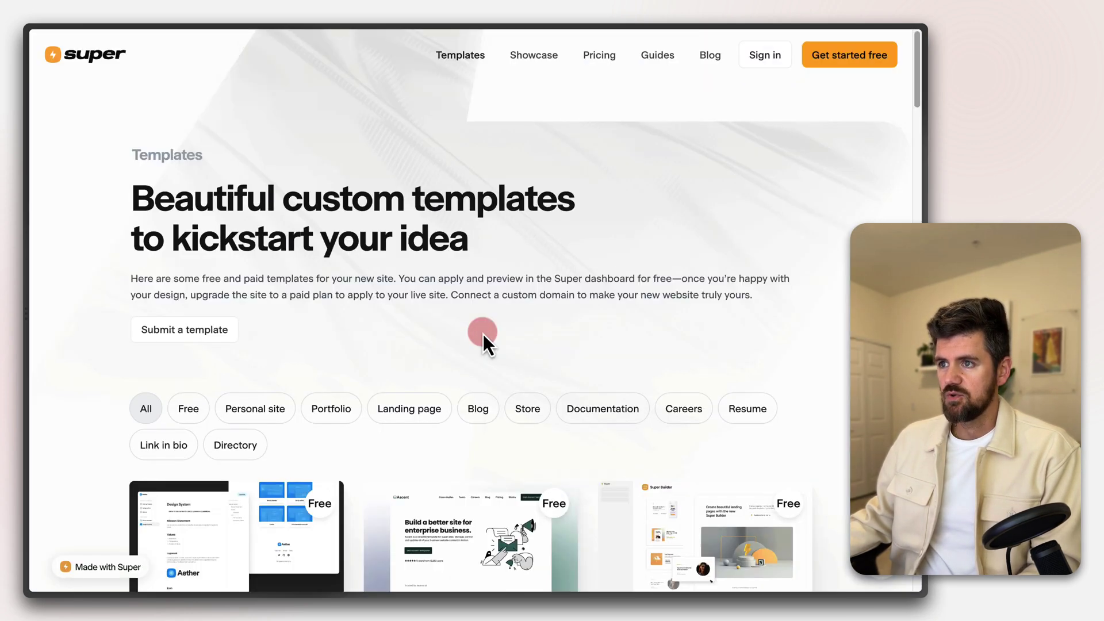
Copy the Share-to-web link of the Manifest OS | Community Notion page
mouse_move(76, 205)
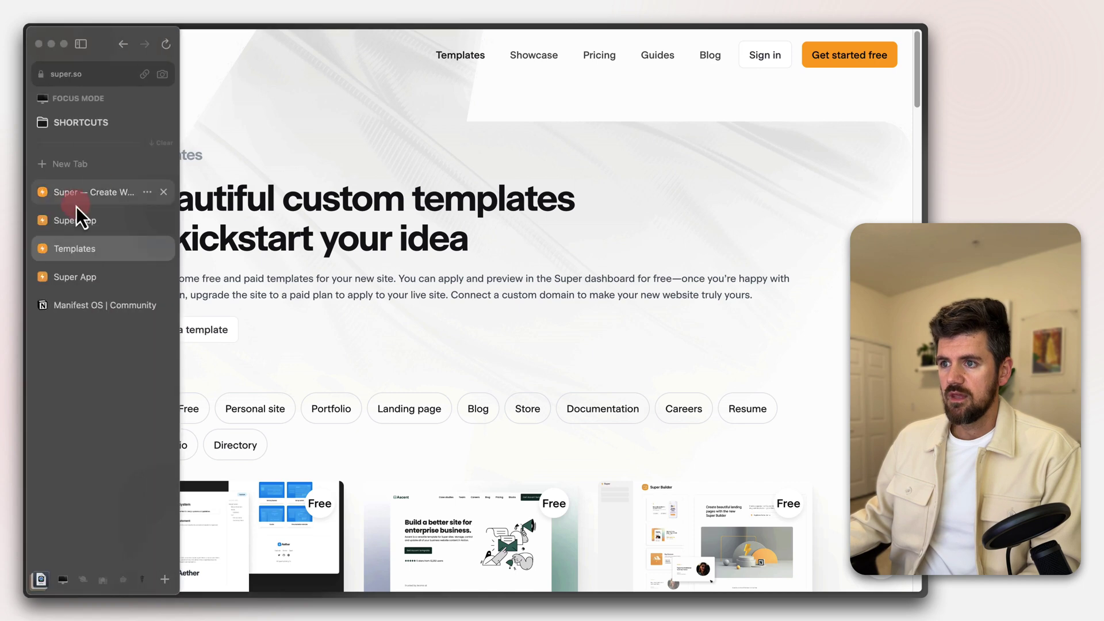
left_click(81, 312)
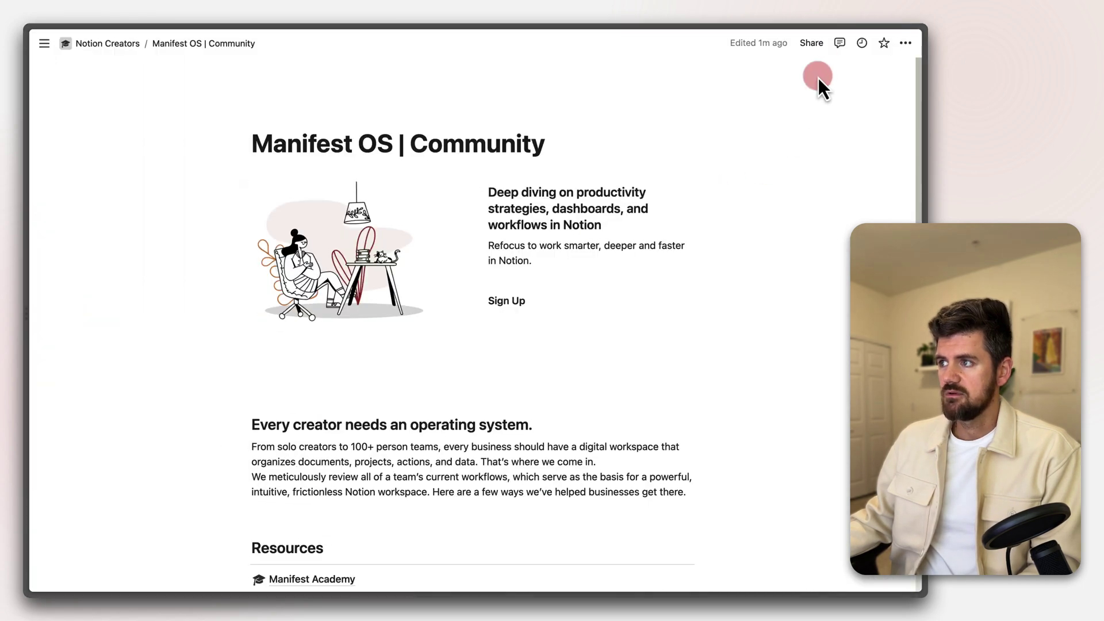
left_click(811, 43)
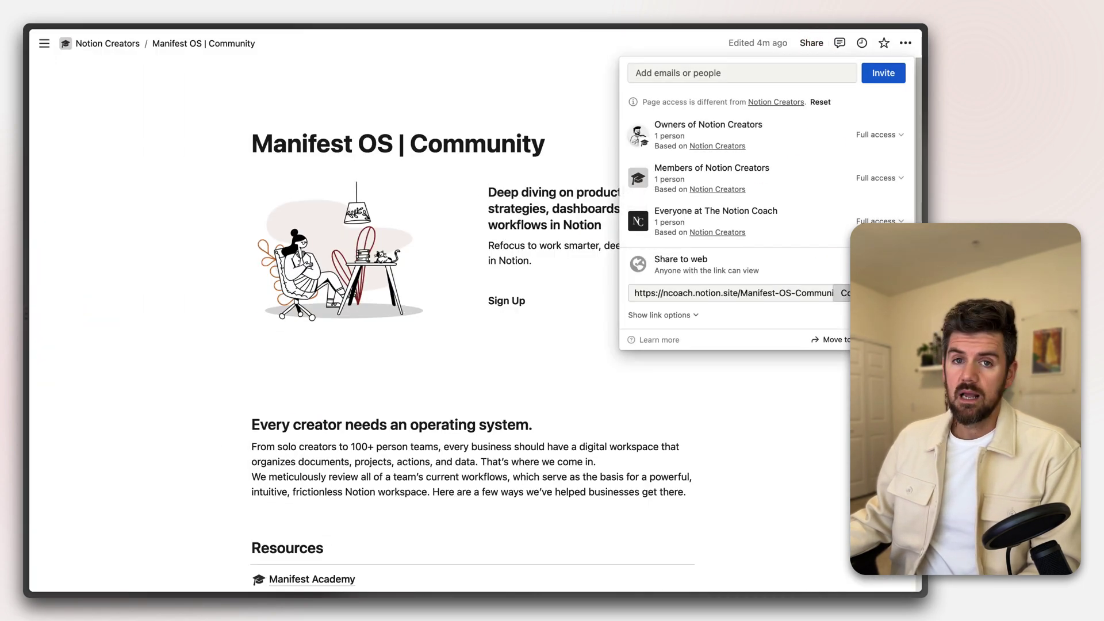
left_click(842, 293)
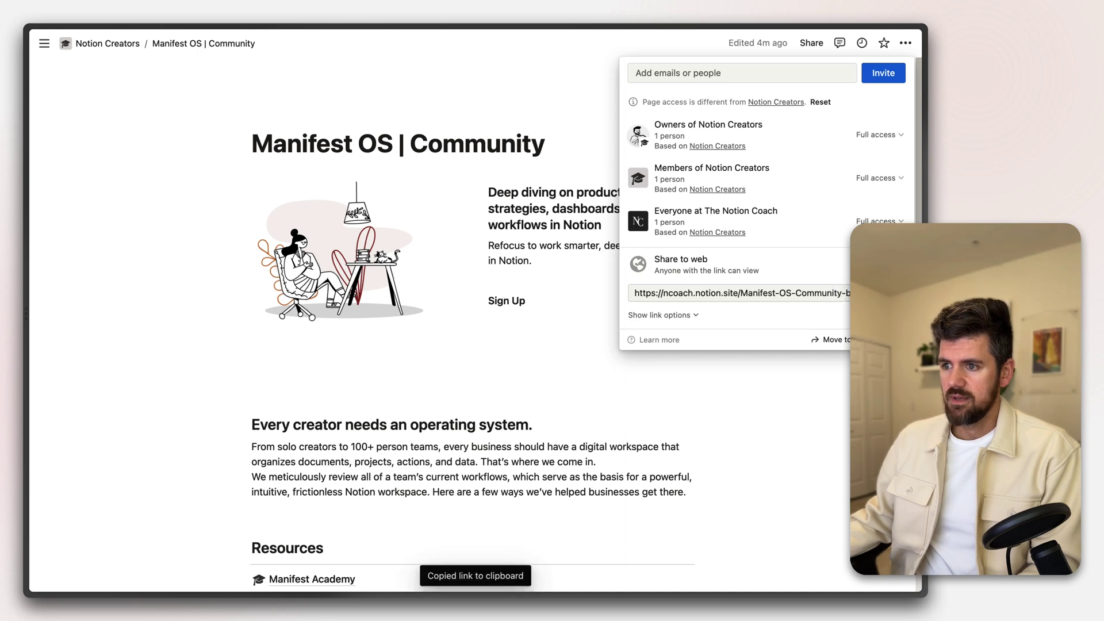
Return to the Super dashboard and close the duplicate Super App tab
mouse_move(26, 285)
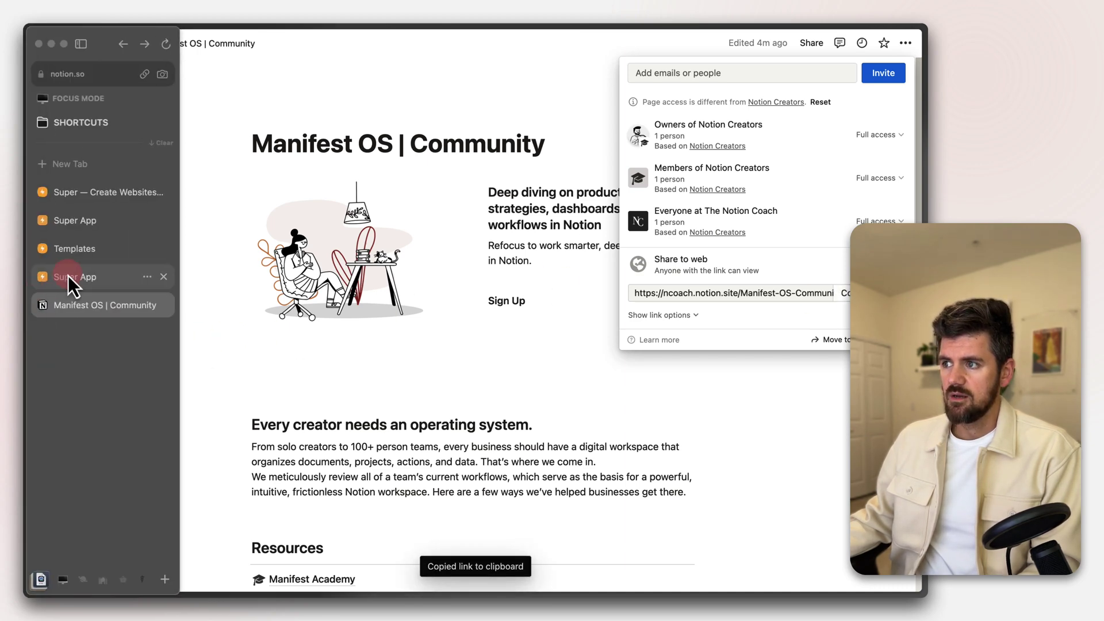
left_click(68, 275)
left_click(163, 277)
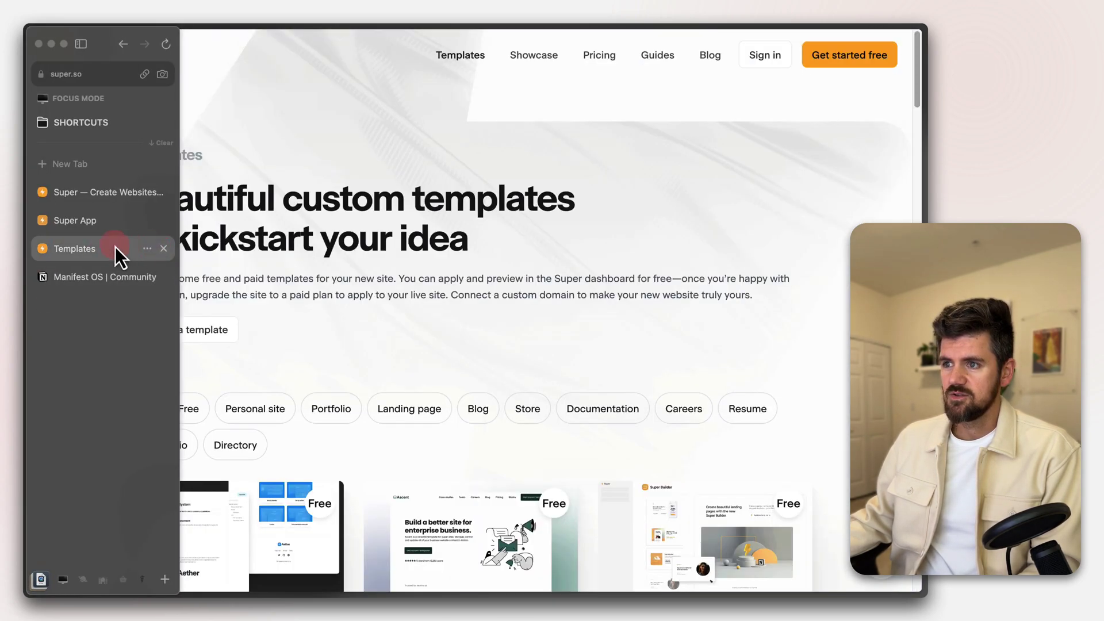
Close the Templates tab and paste the Notion link to create the site. Then go back to Sites
left_click(165, 249)
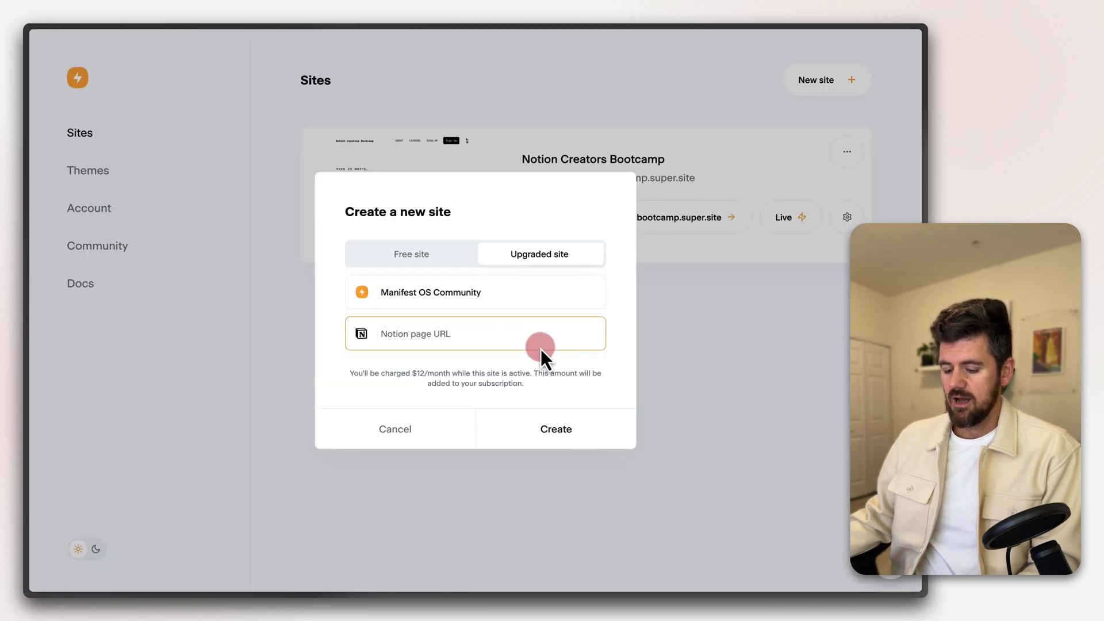
key("super+v")
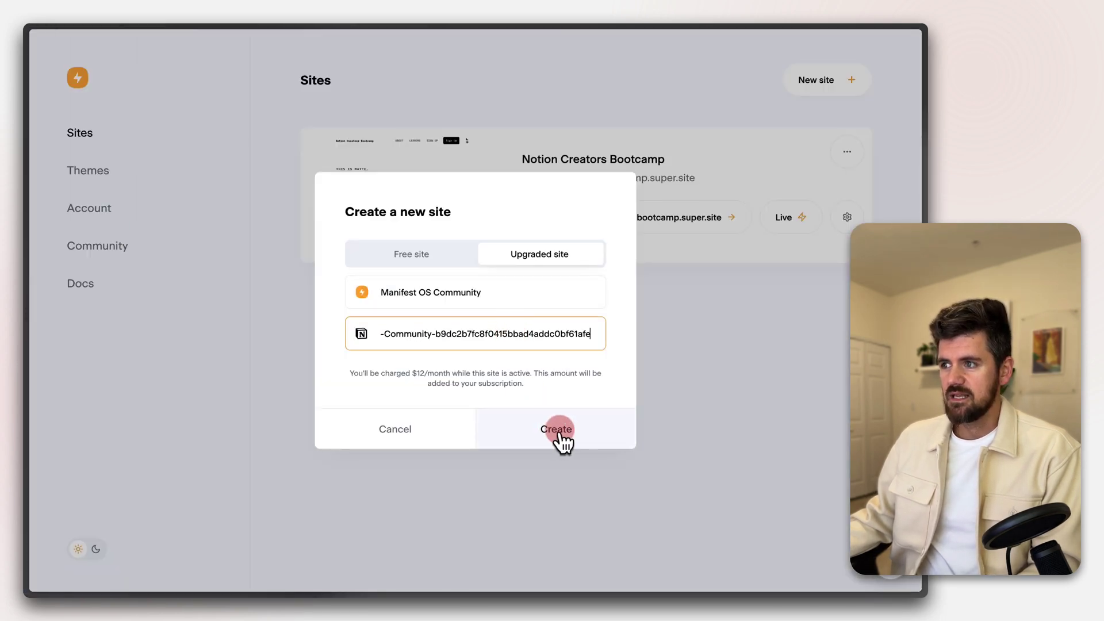
left_click(557, 432)
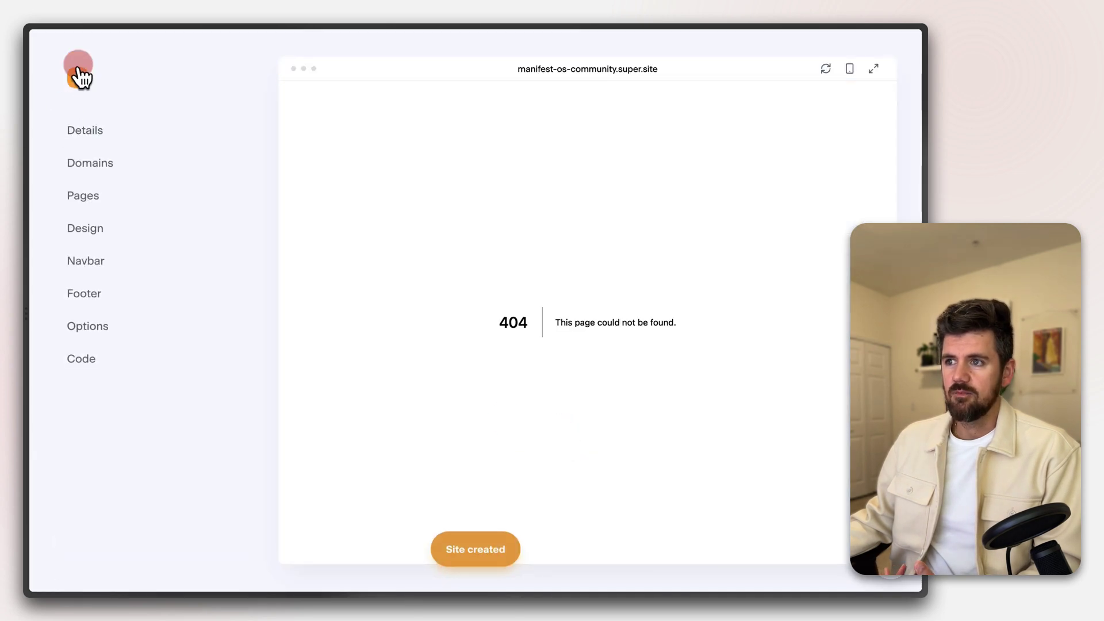
left_click(79, 80)
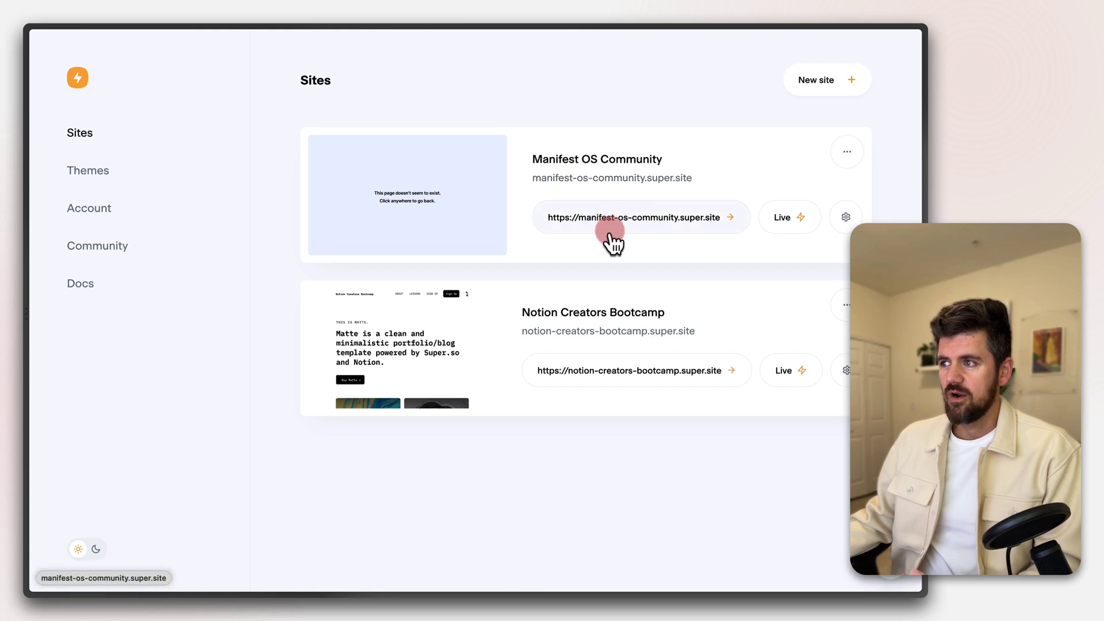
Open Manifest OS Community's site settings and scroll through its Notion-built homepage preview
left_click(846, 218)
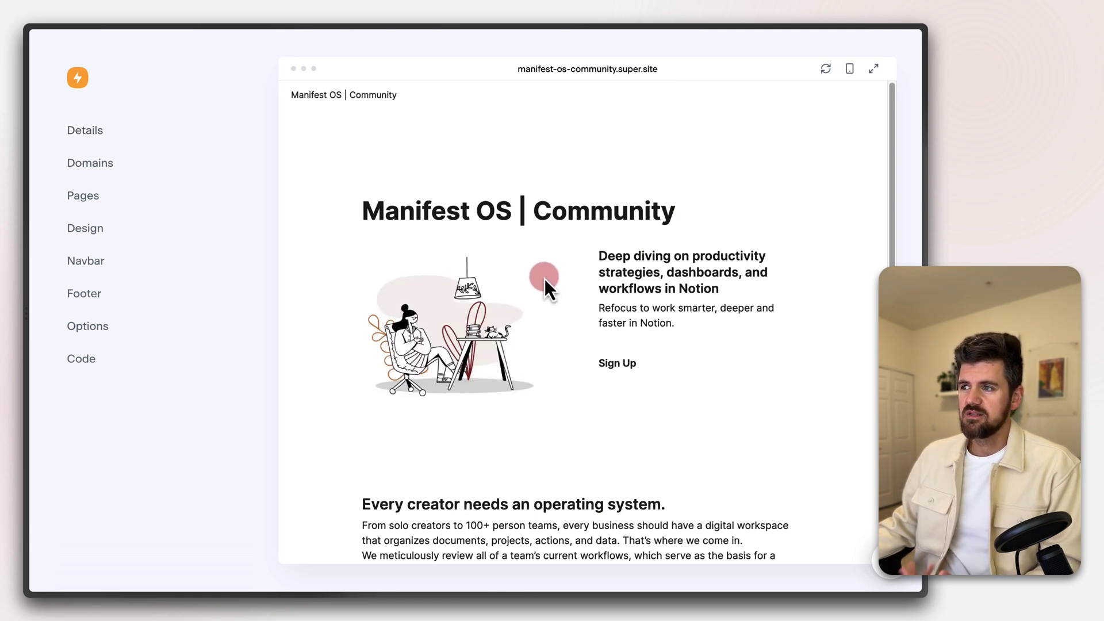
scroll(716, 374, "down", 5)
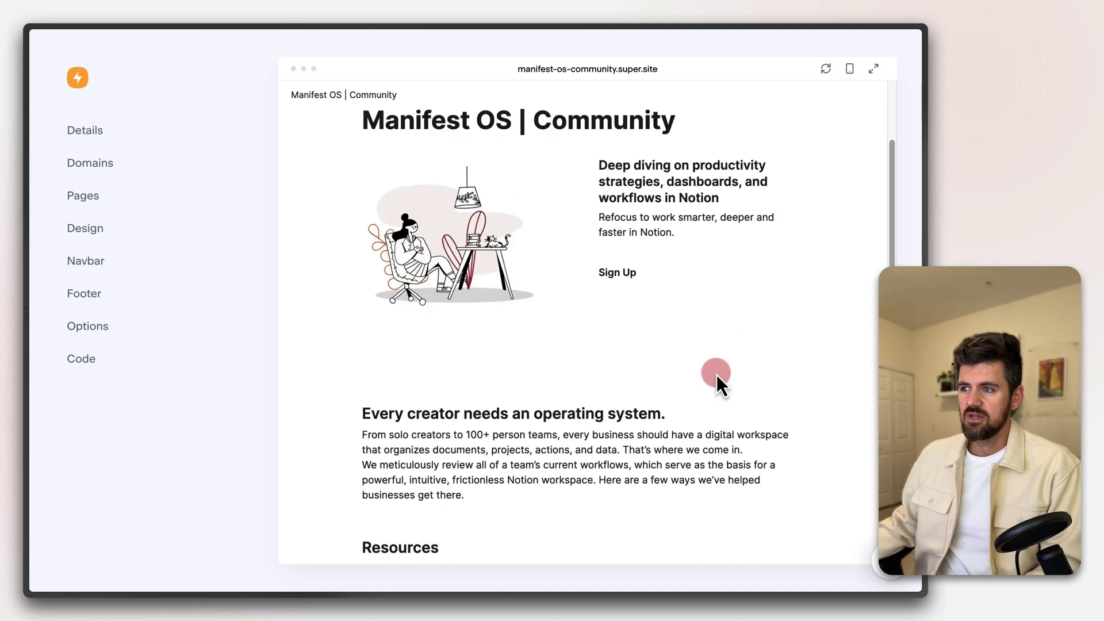
scroll(716, 374, "up", 5)
scroll(717, 374, "down", 5)
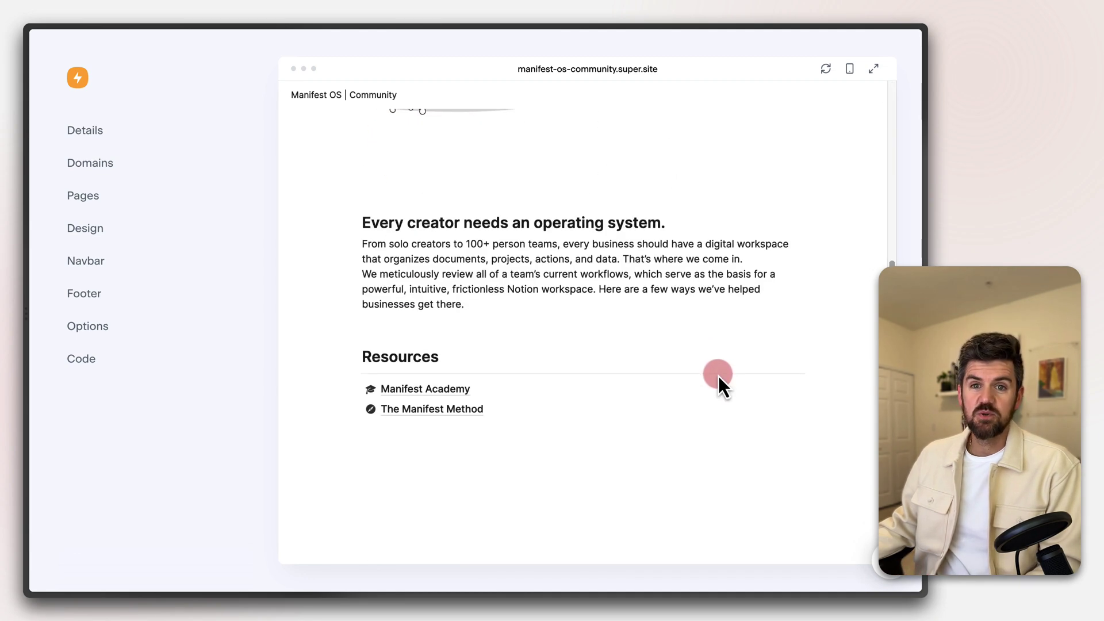
scroll(719, 378, "up", 5)
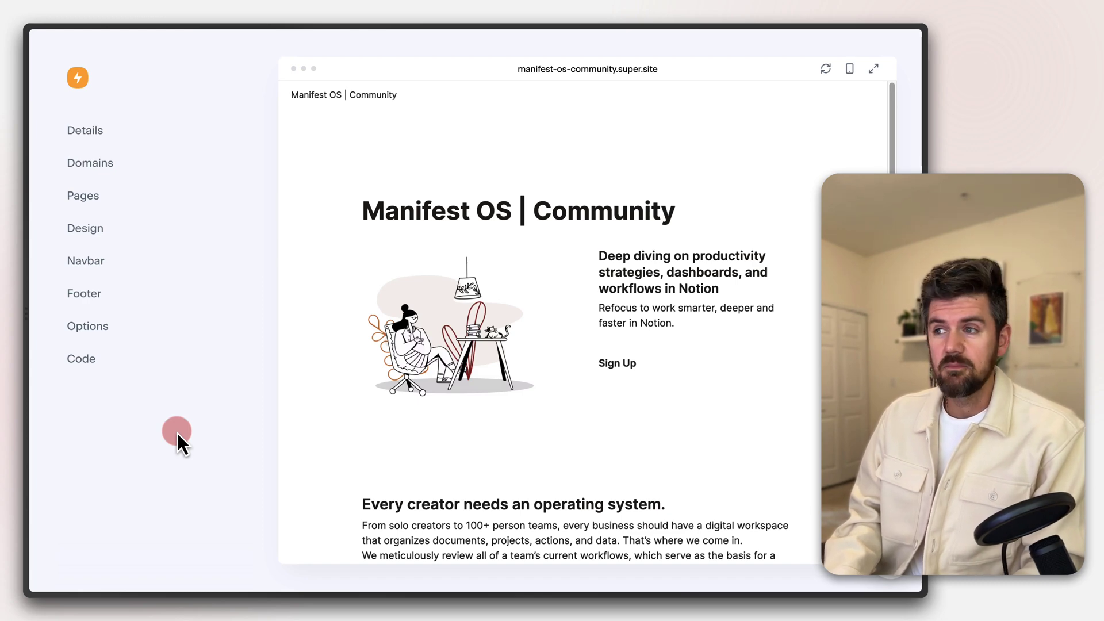
key("super+t")
Go to memberspace.com and browse its Integrations page of supported platforms
type("e")
key("BackSpace")
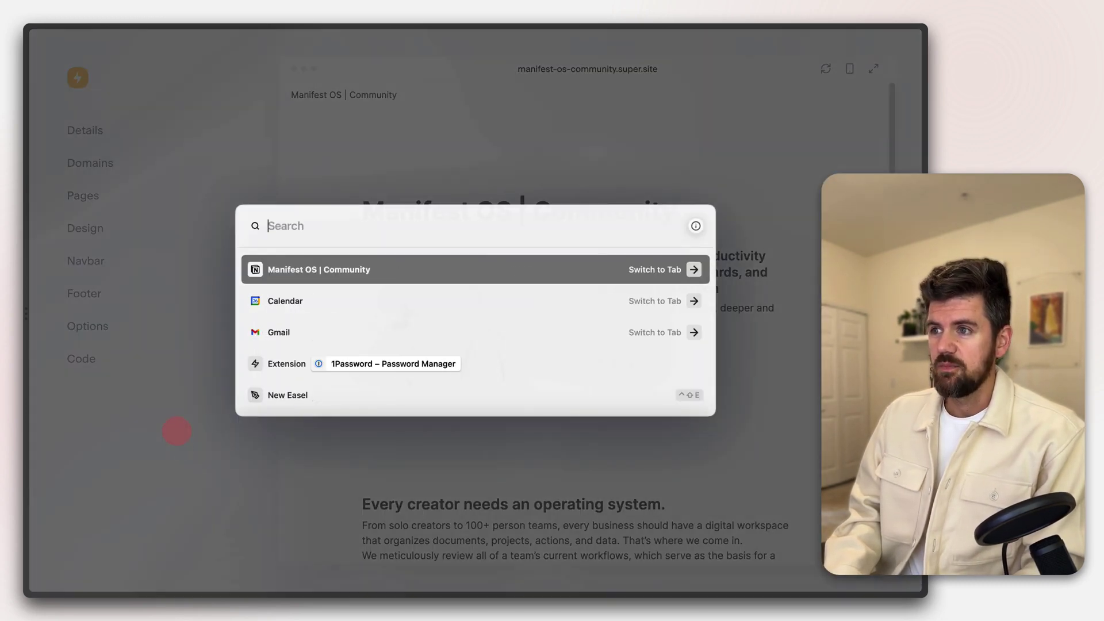
type("meme")
key("BackSpace")
type("berspa")
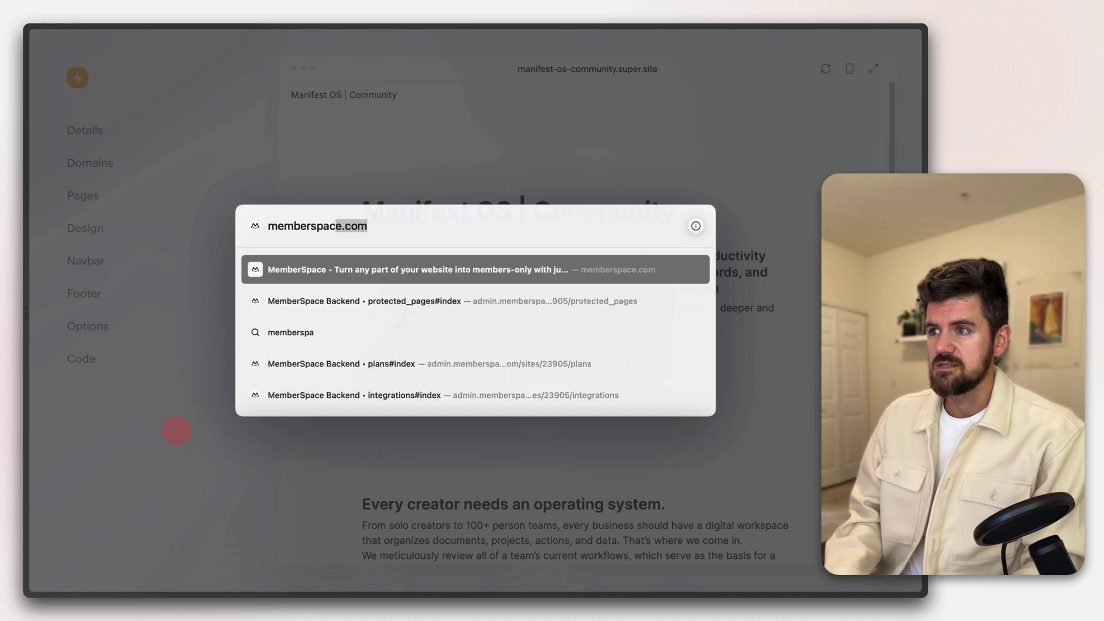
type("ce.")
key("Return")
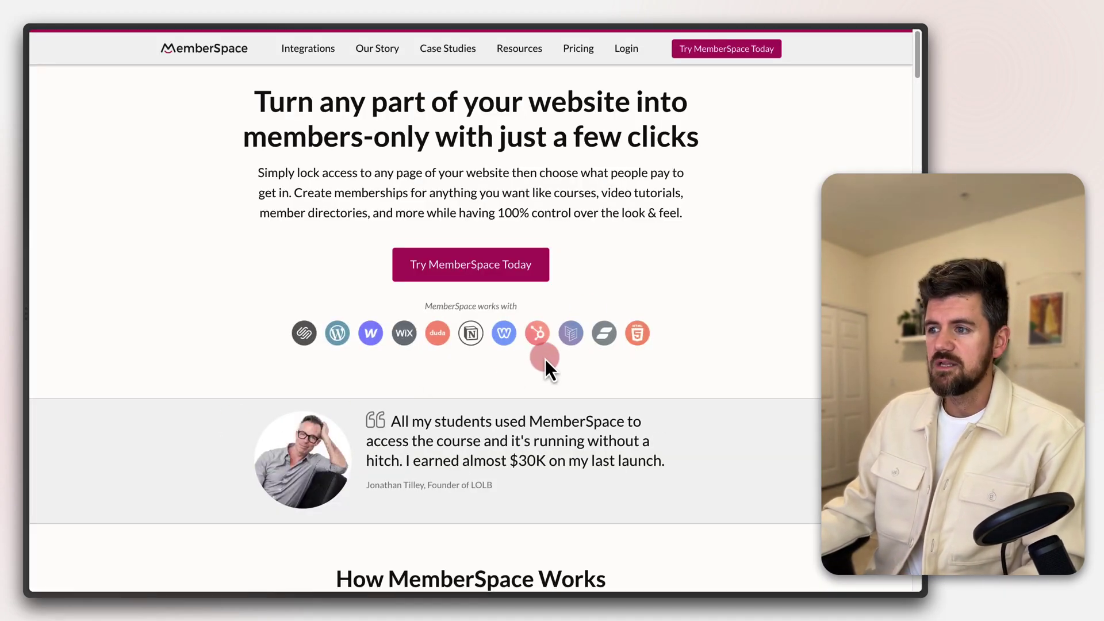
scroll(545, 360, "down", 10)
scroll(513, 364, "up", 15)
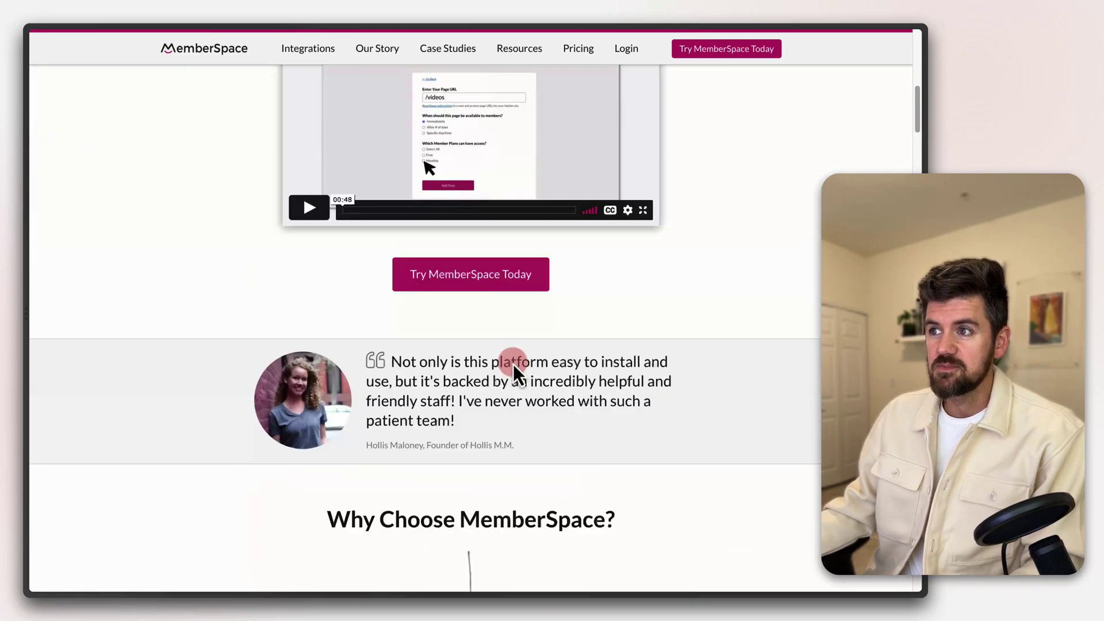
left_click(308, 48)
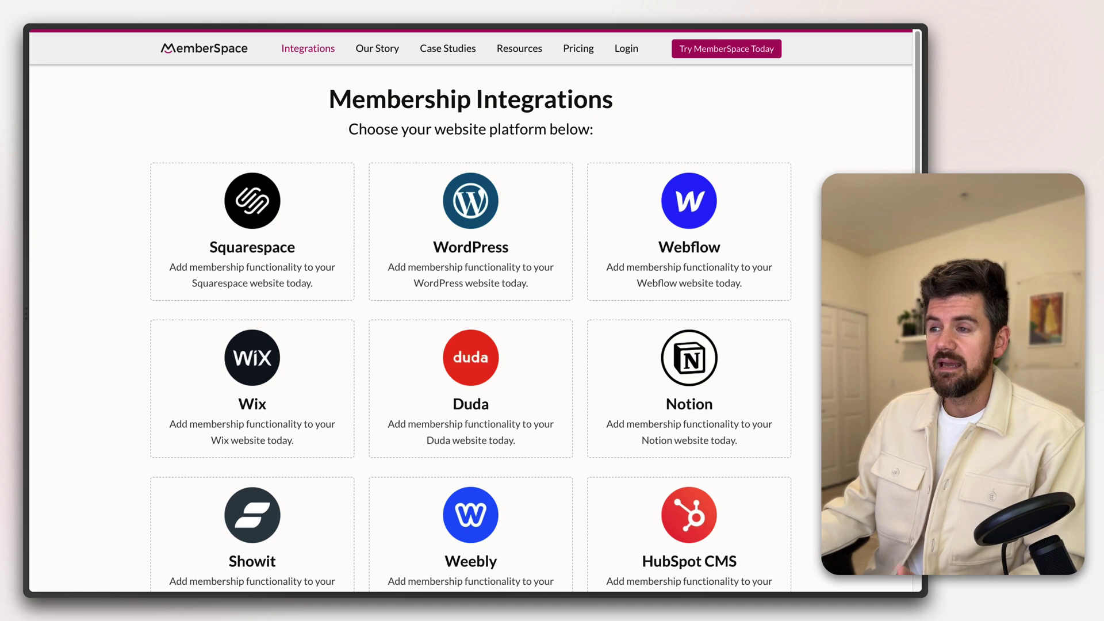
scroll(471, 322, "down", 8)
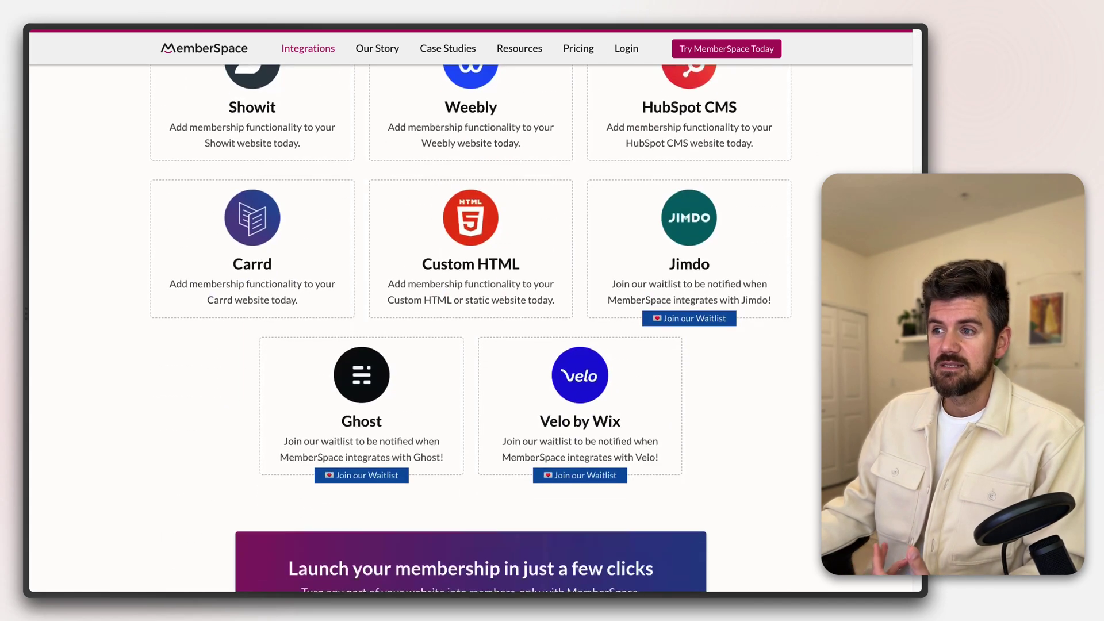
scroll(471, 322, "up", 8)
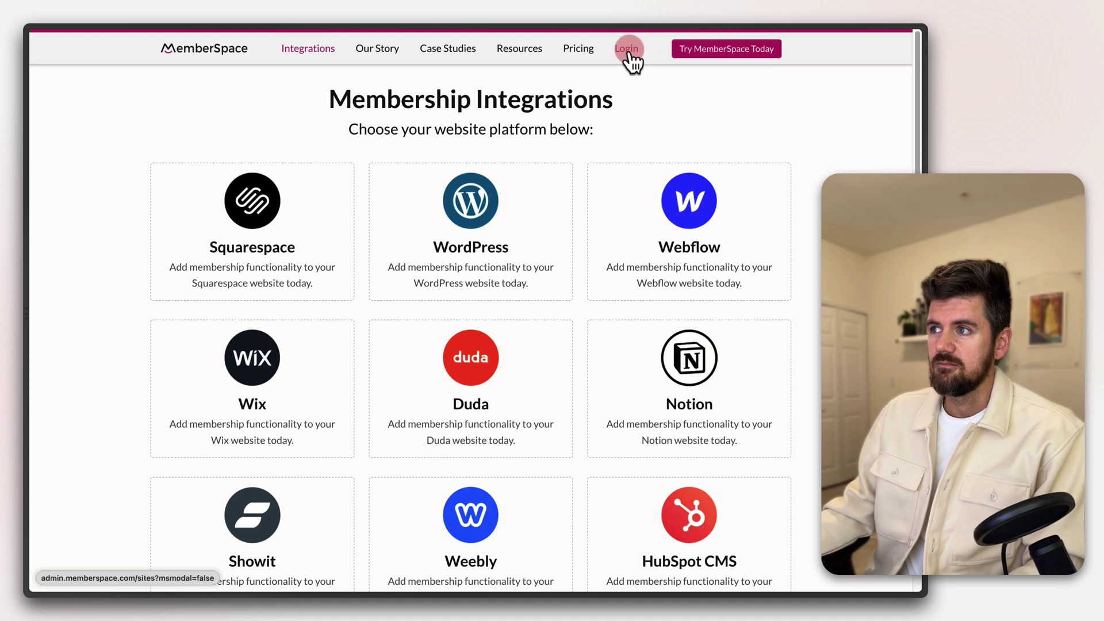
Log into MemberSpace with the account email and password to reach the empty dashboard
left_click(627, 49)
left_click(509, 124)
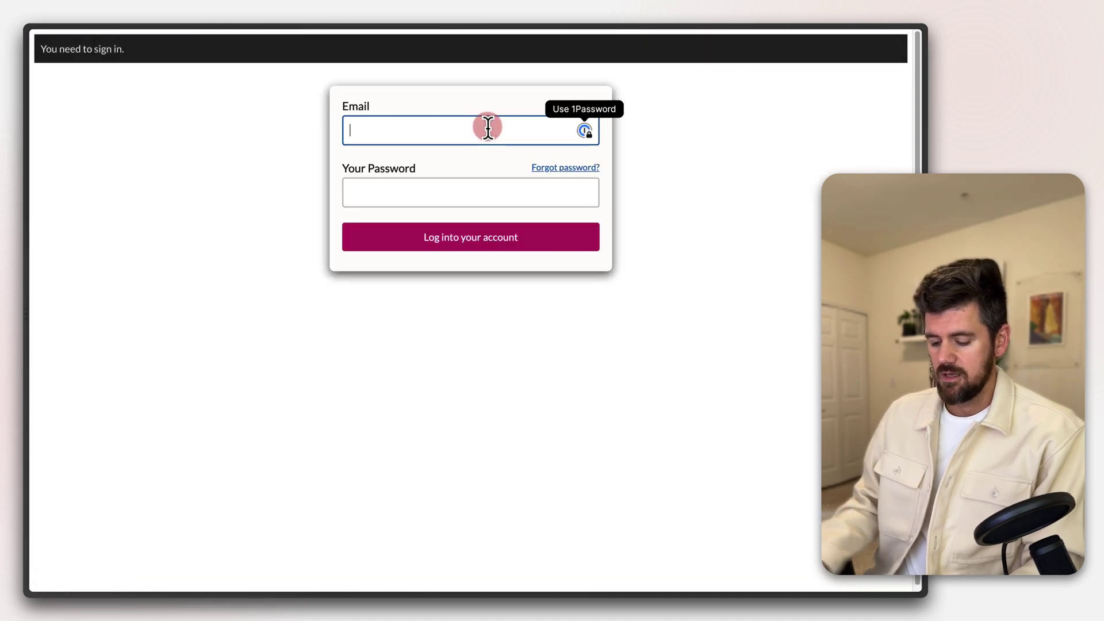
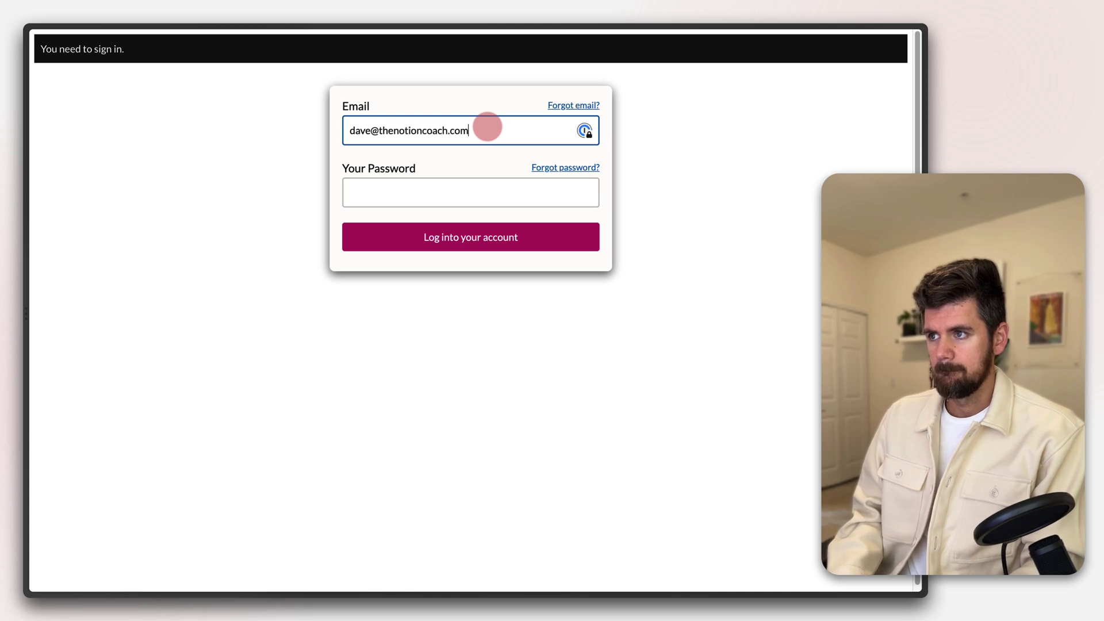
key("Tab")
type("••••••••")
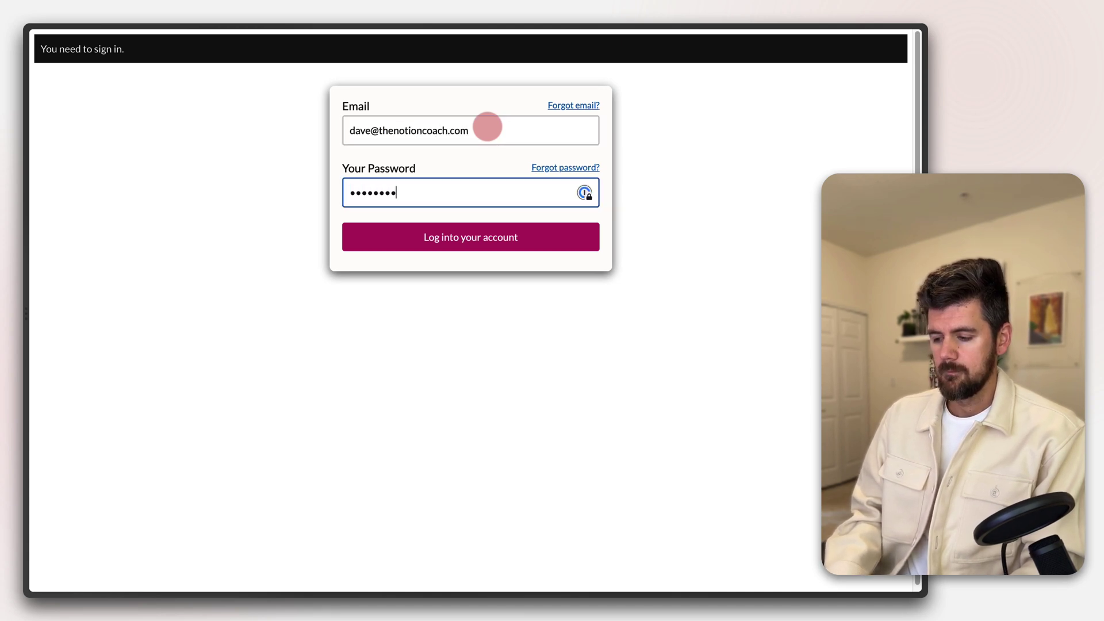
type("••")
key("Return")
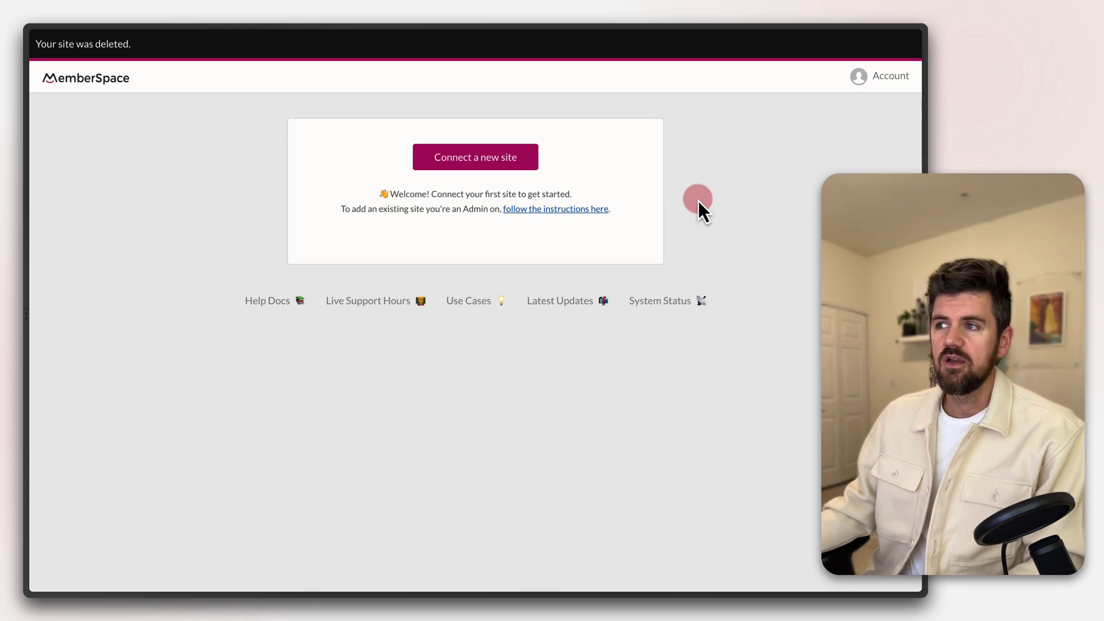
left_click(454, 163)
Copy the manifest-os-community.super.site address from the live site into the website field
left_click(486, 210)
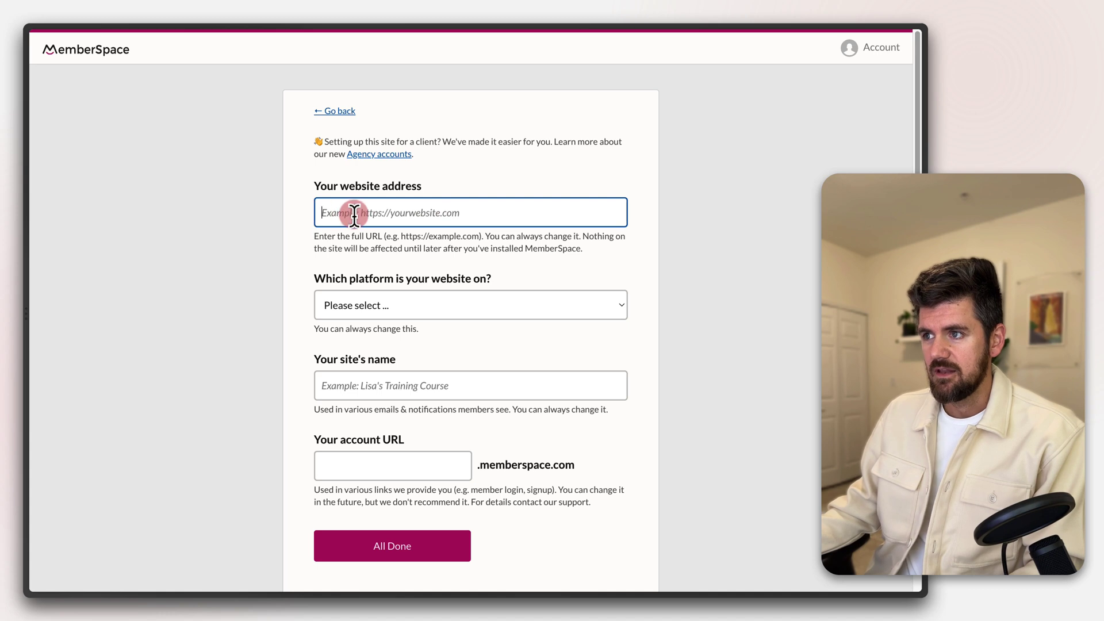
mouse_move(29, 193)
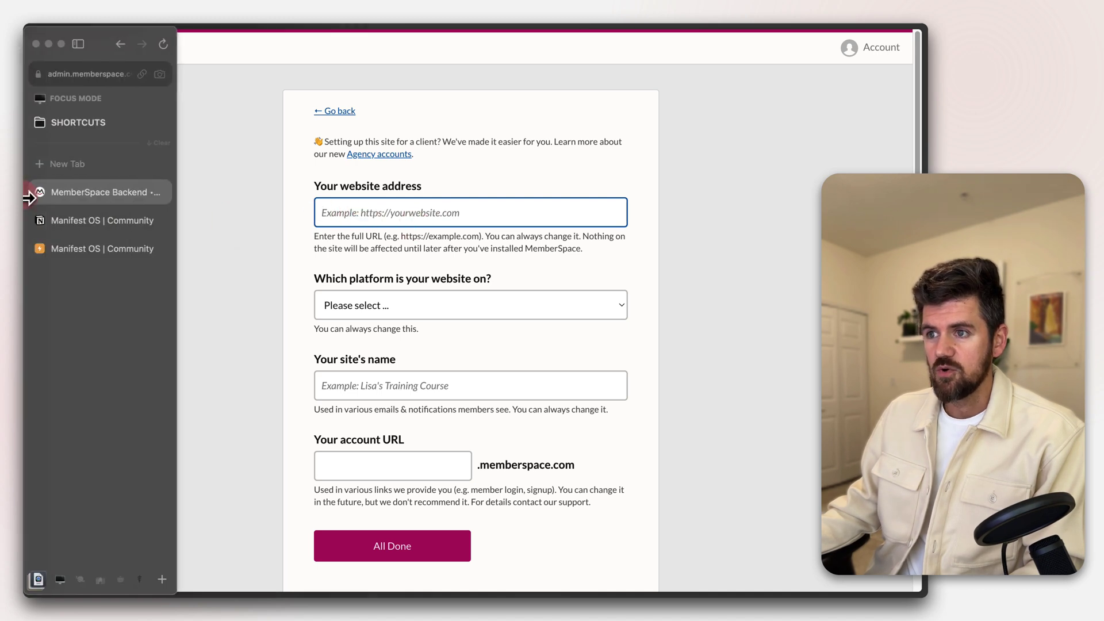
left_click(75, 246)
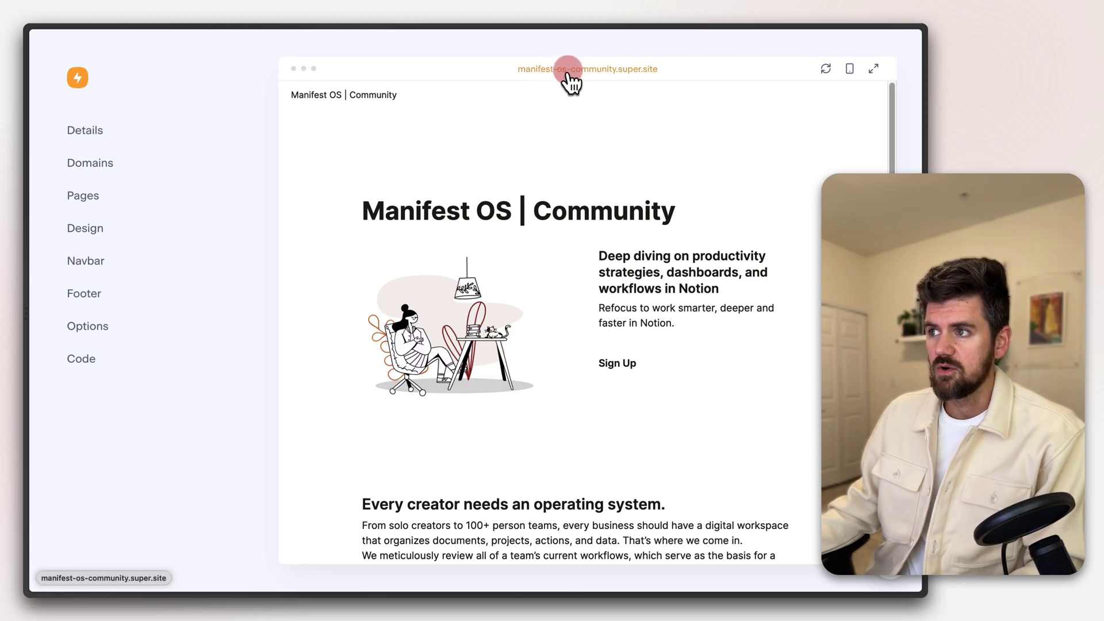
right_click(572, 72)
left_click(610, 167)
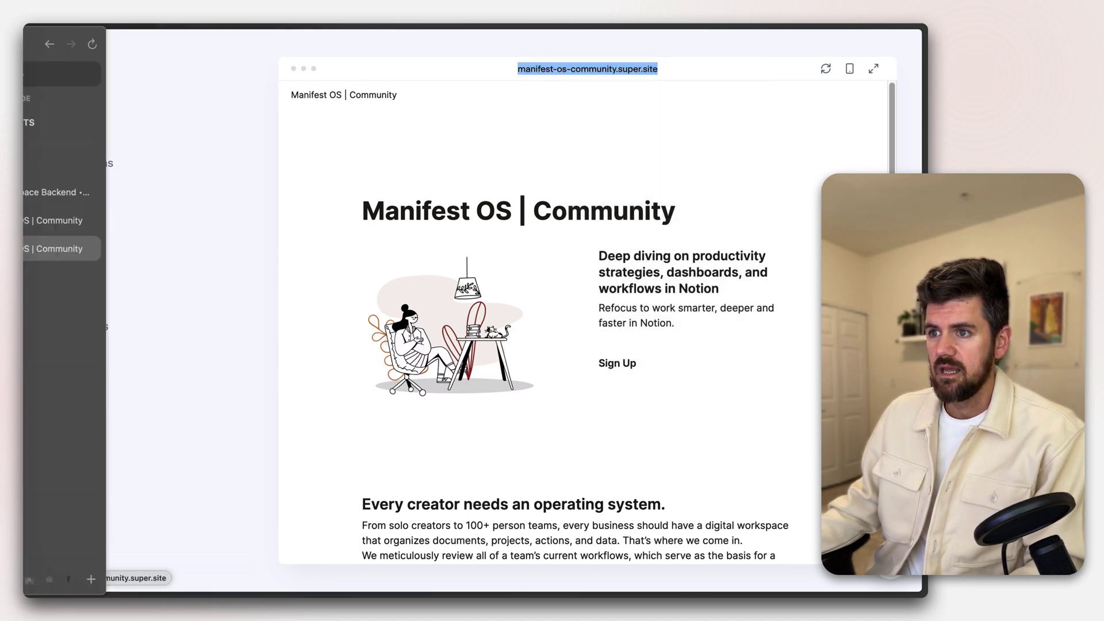
left_click(95, 229)
left_click(98, 208)
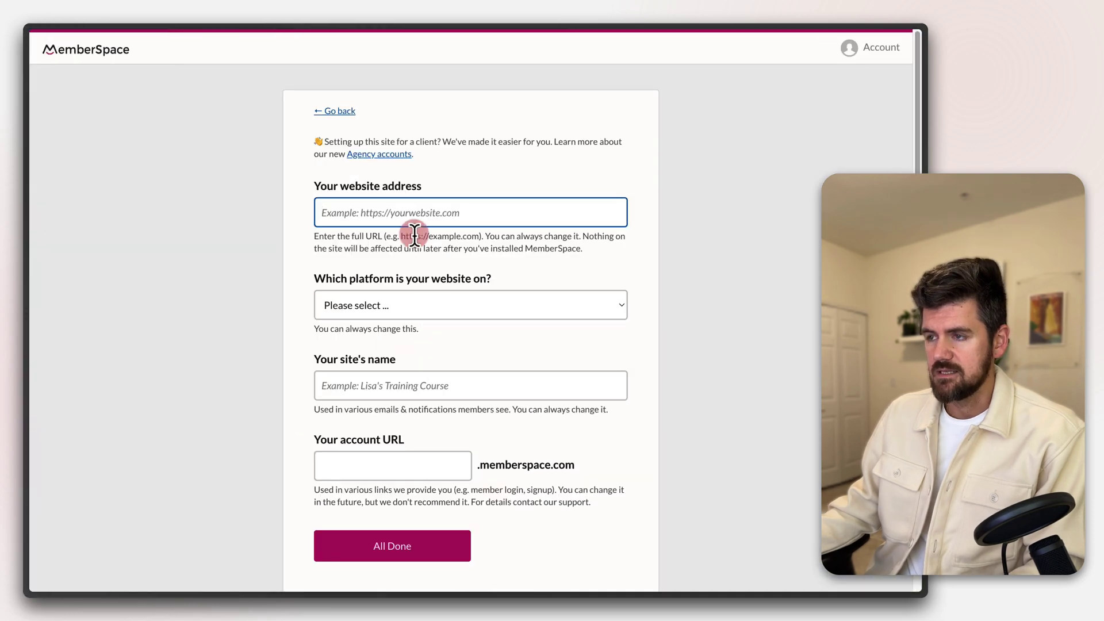
key("super+v")
Choose Notion as the platform and name the site 'Manifest OS Community'
left_click(409, 304)
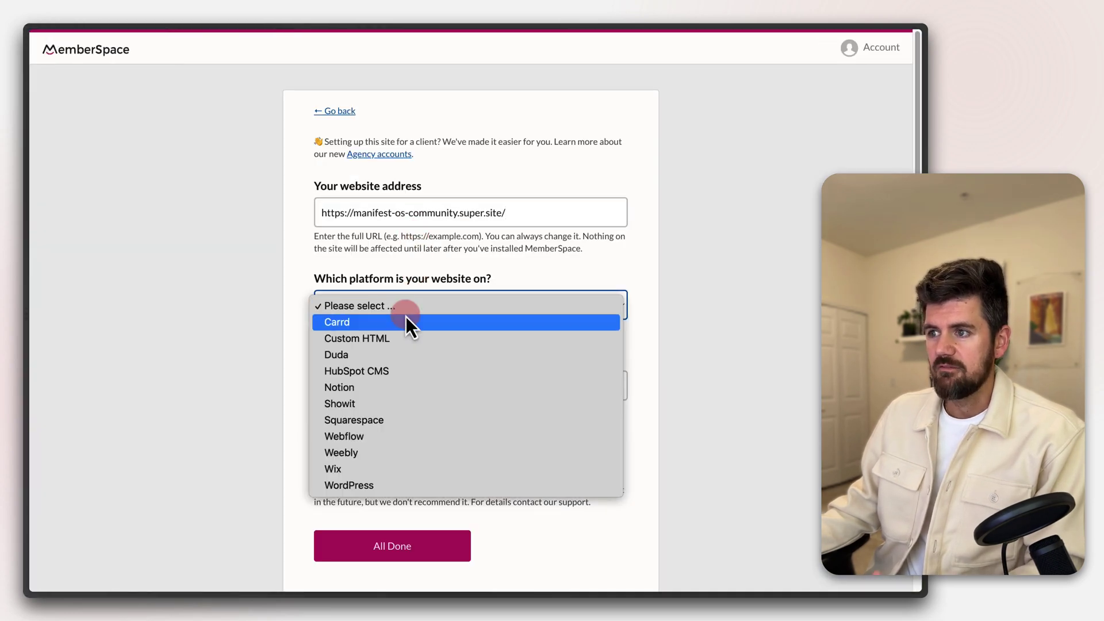
left_click(373, 390)
left_click(375, 389)
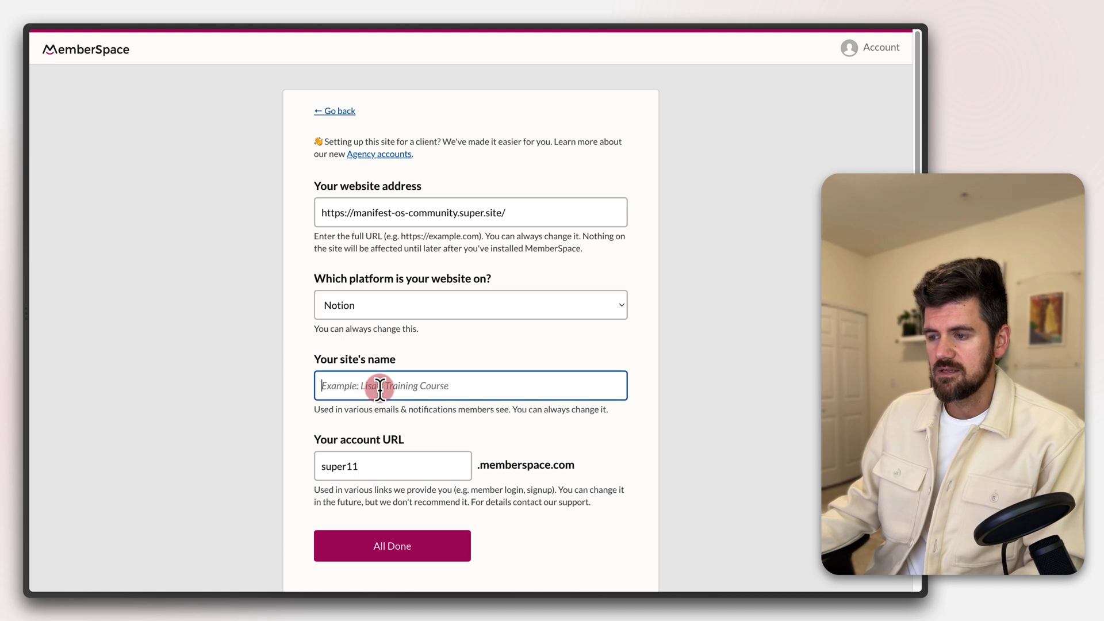
type("Mani")
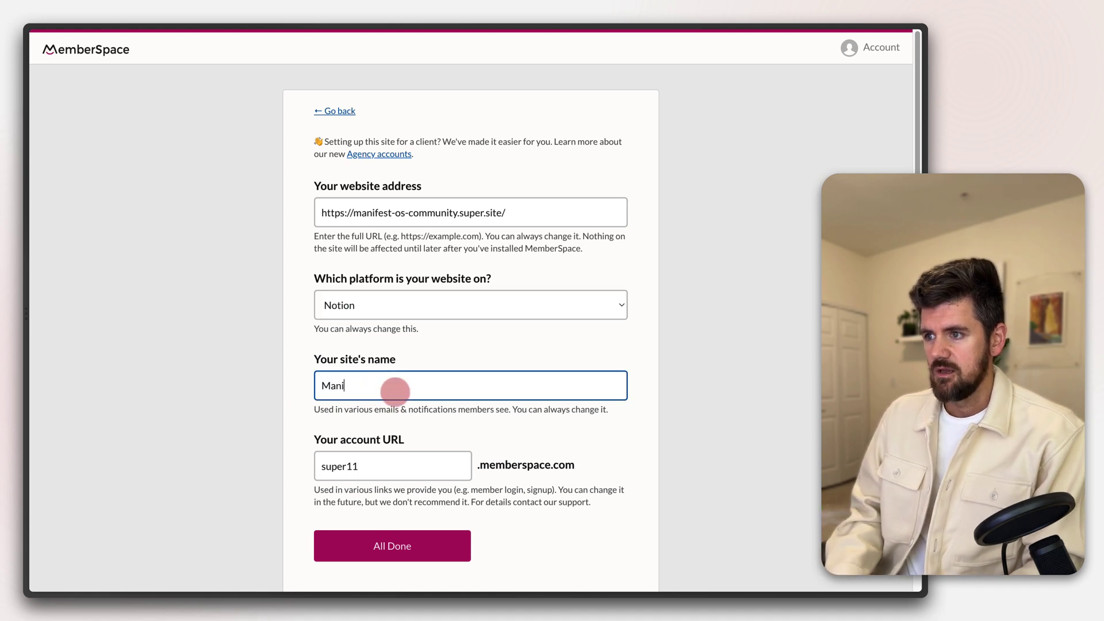
type("fest OS Comm")
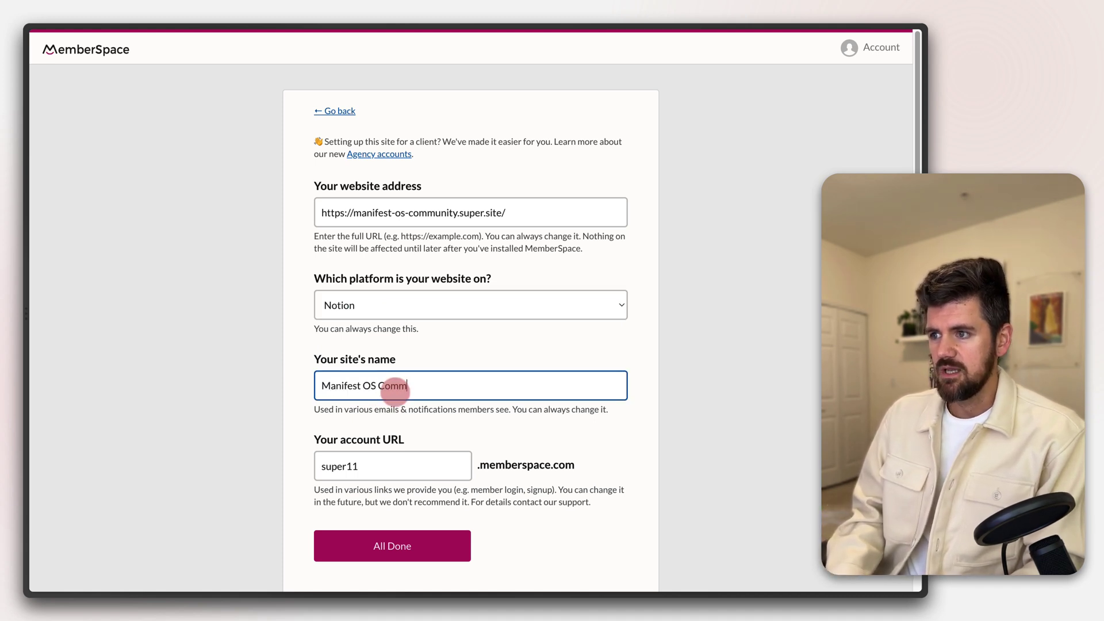
type("unity")
Set the account URL to manifestcommunity and submit the new site
left_click(381, 465)
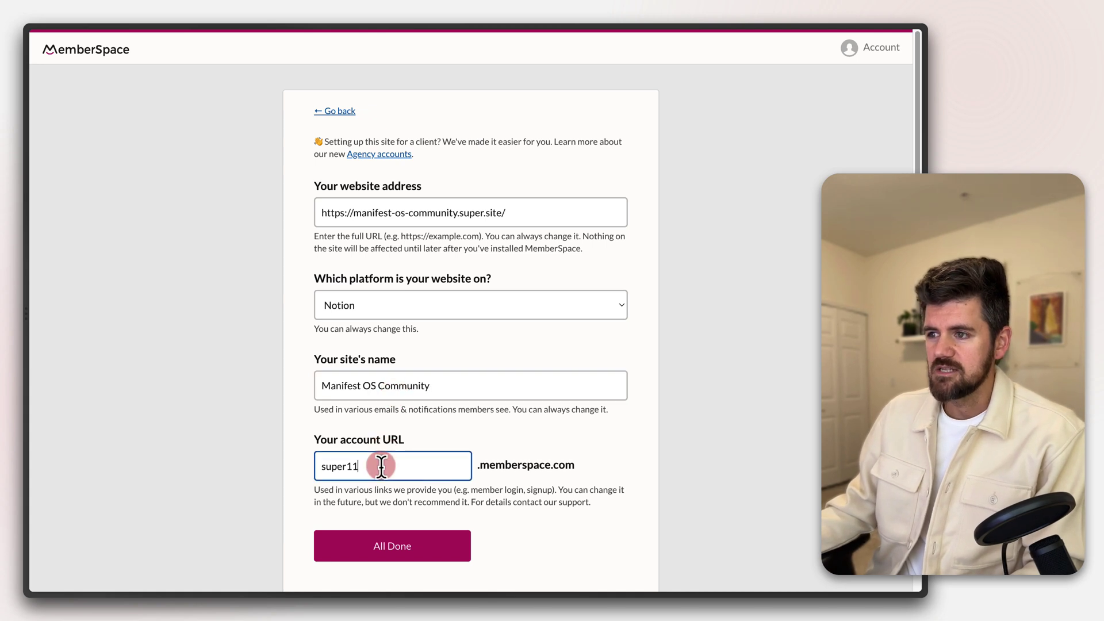
double_click(381, 465)
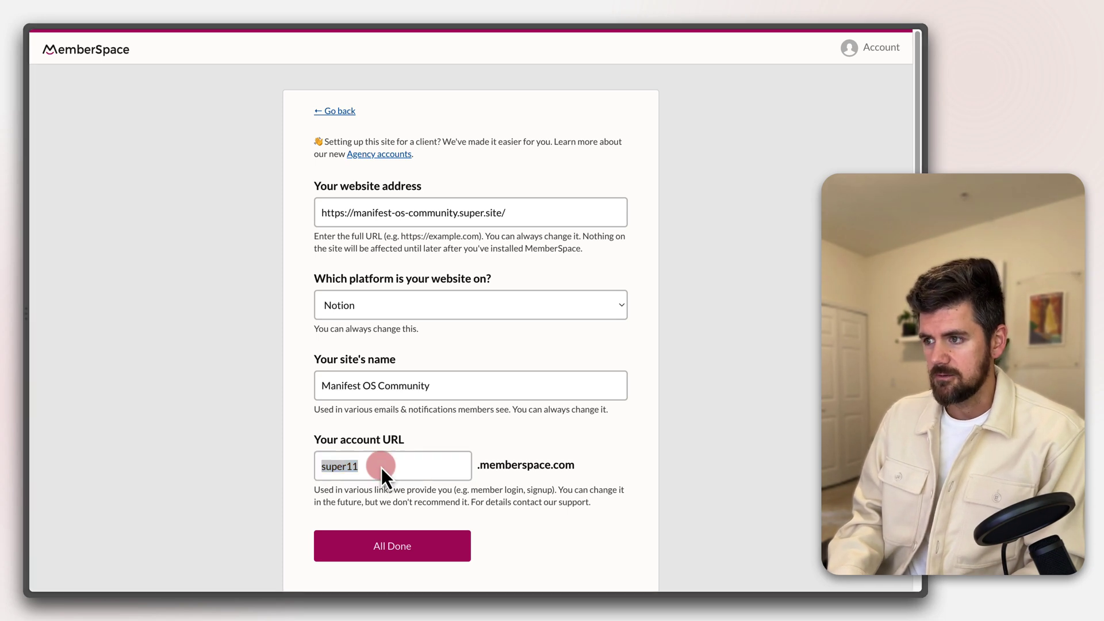
left_click(381, 465)
left_click(382, 465)
double_click(382, 466)
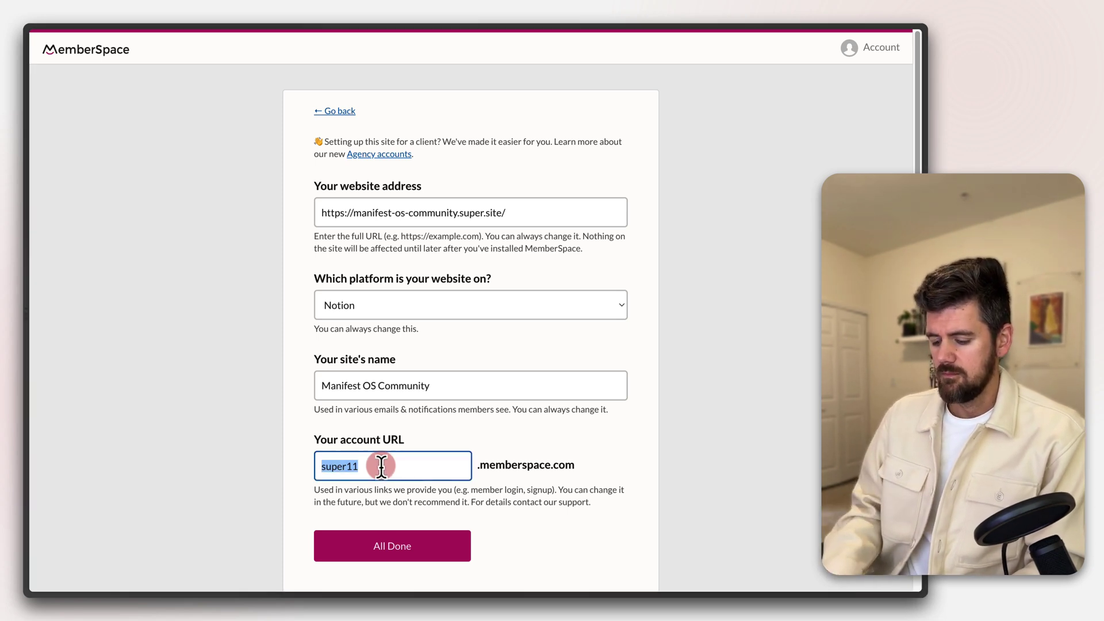
type("manifestcommunity")
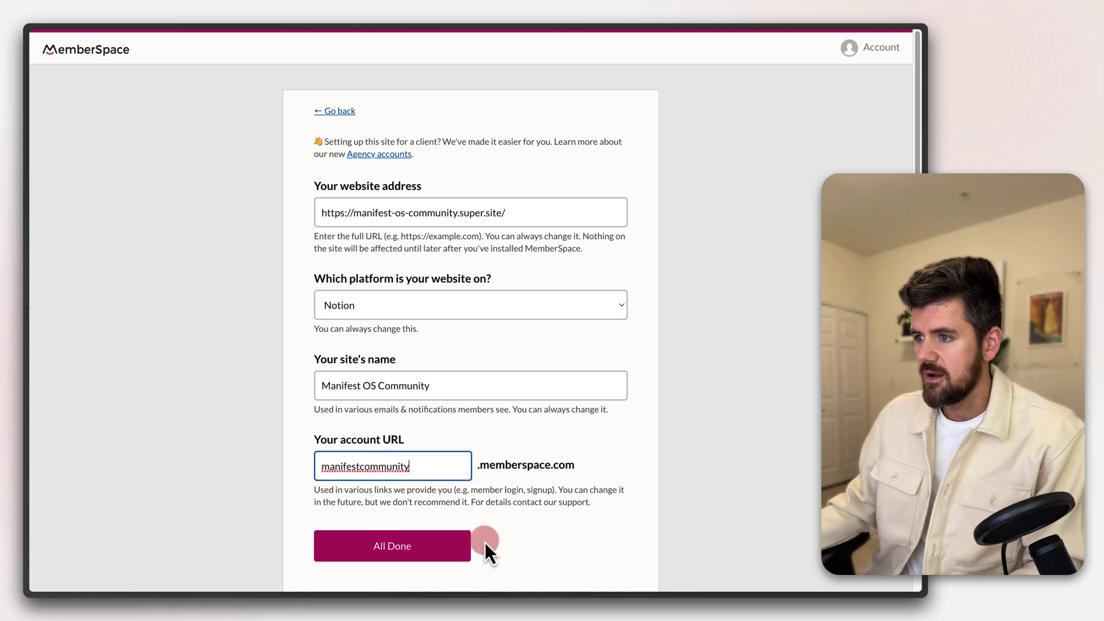
left_click(381, 550)
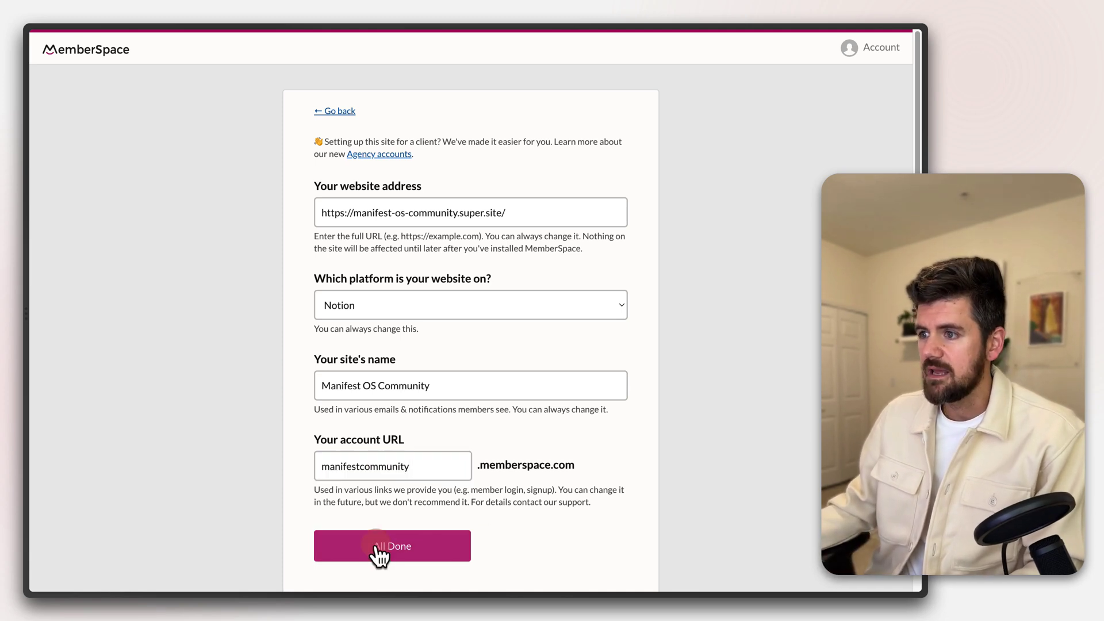
left_click(321, 543)
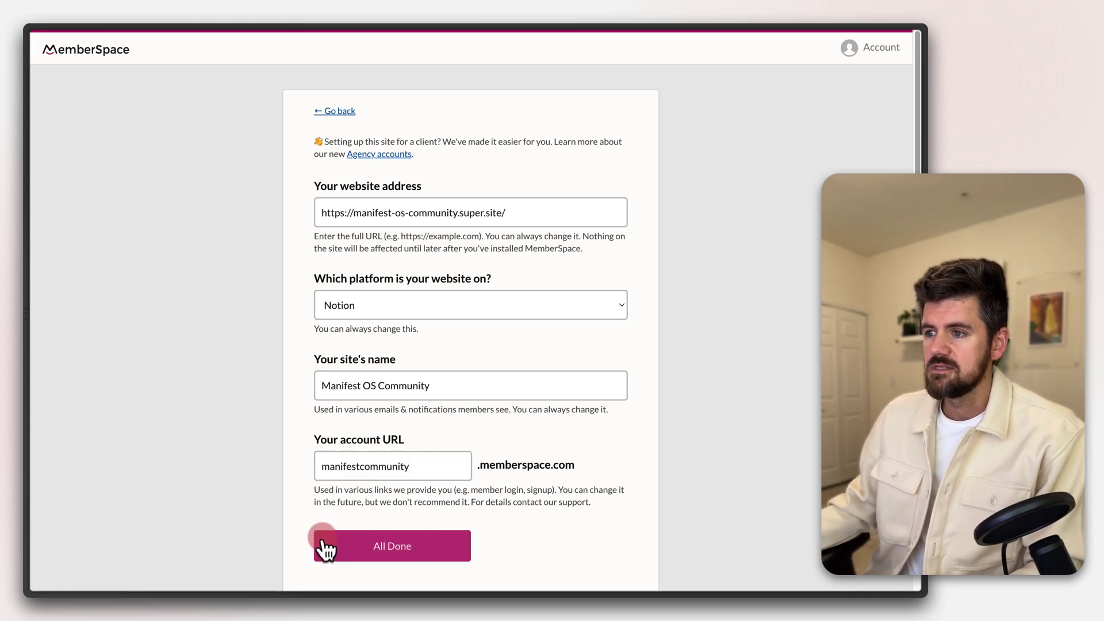
left_click(510, 465)
left_click(268, 183)
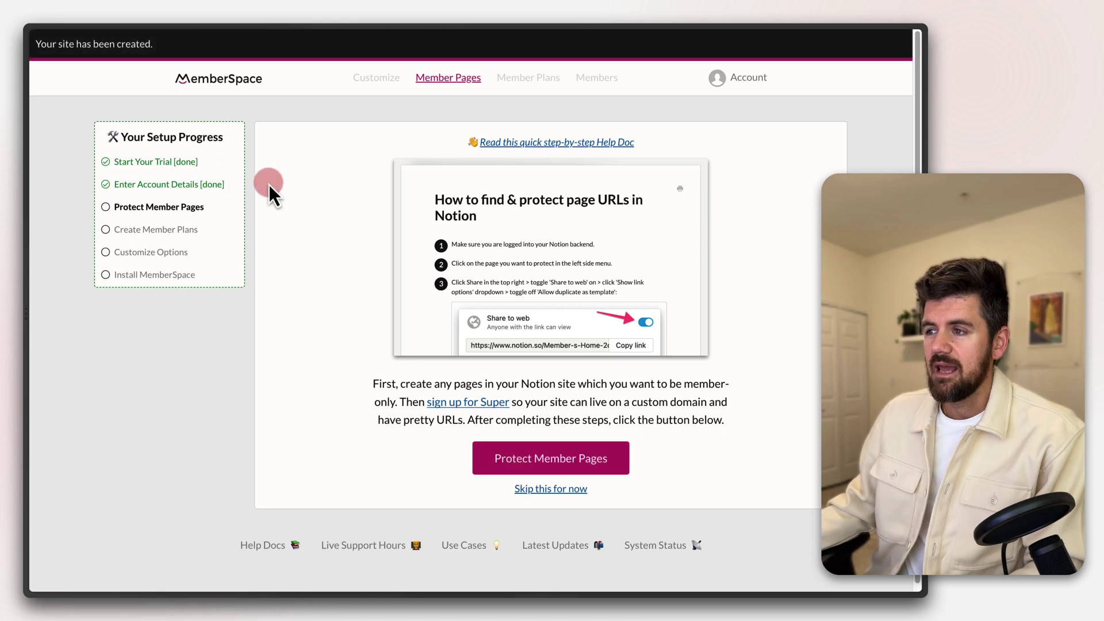
Open Protect Member Pages, start a new protected page, and focus its page URL field
left_click(129, 124)
left_click(148, 140)
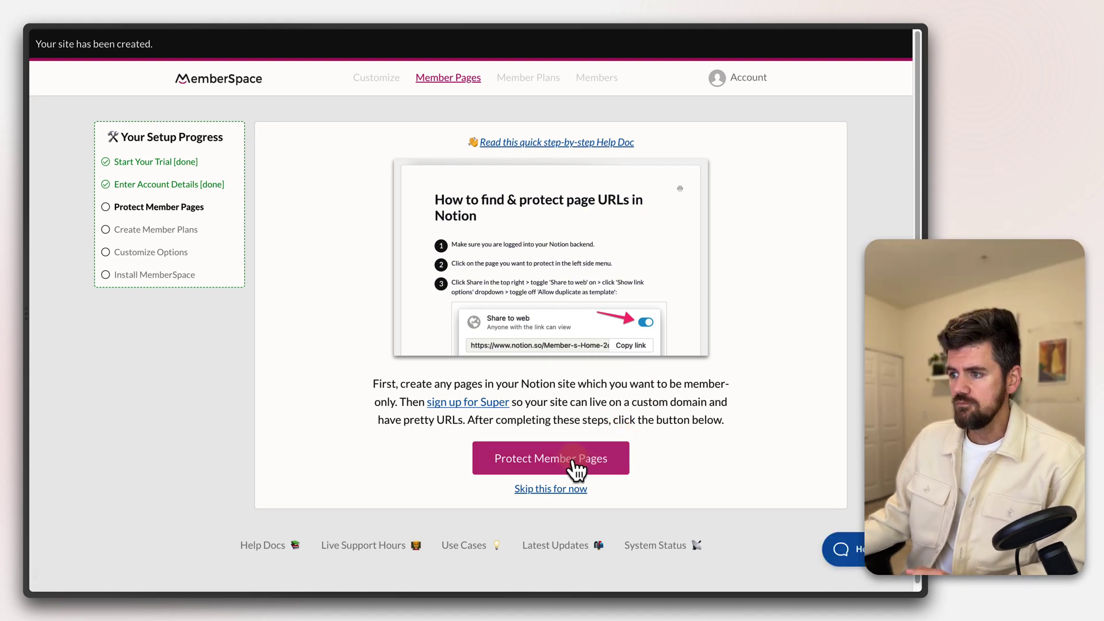
left_click(547, 464)
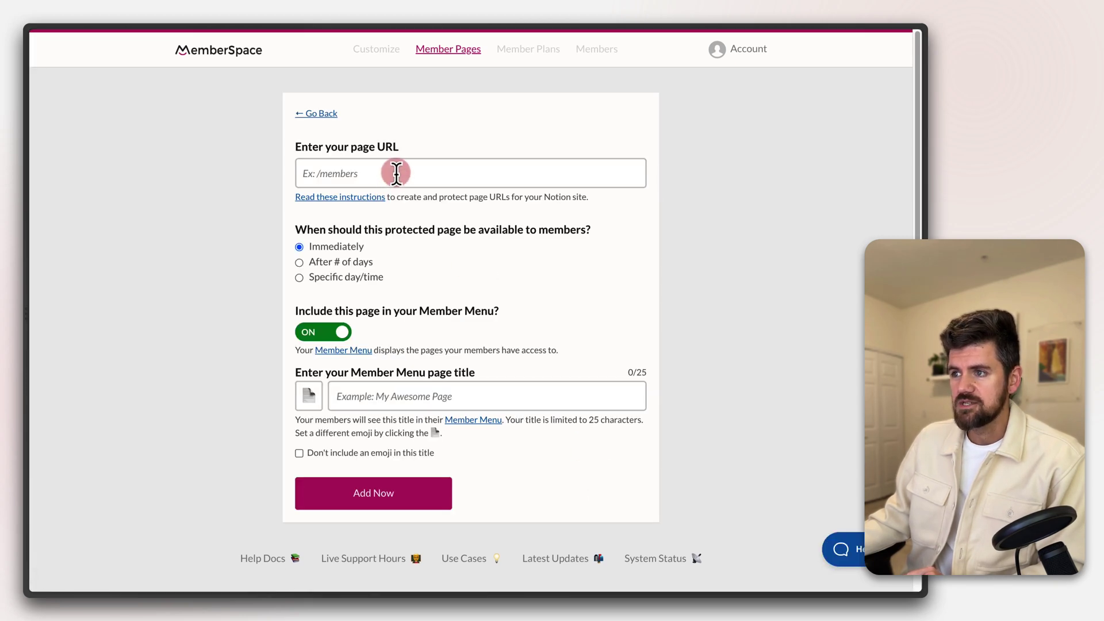
left_click(396, 174)
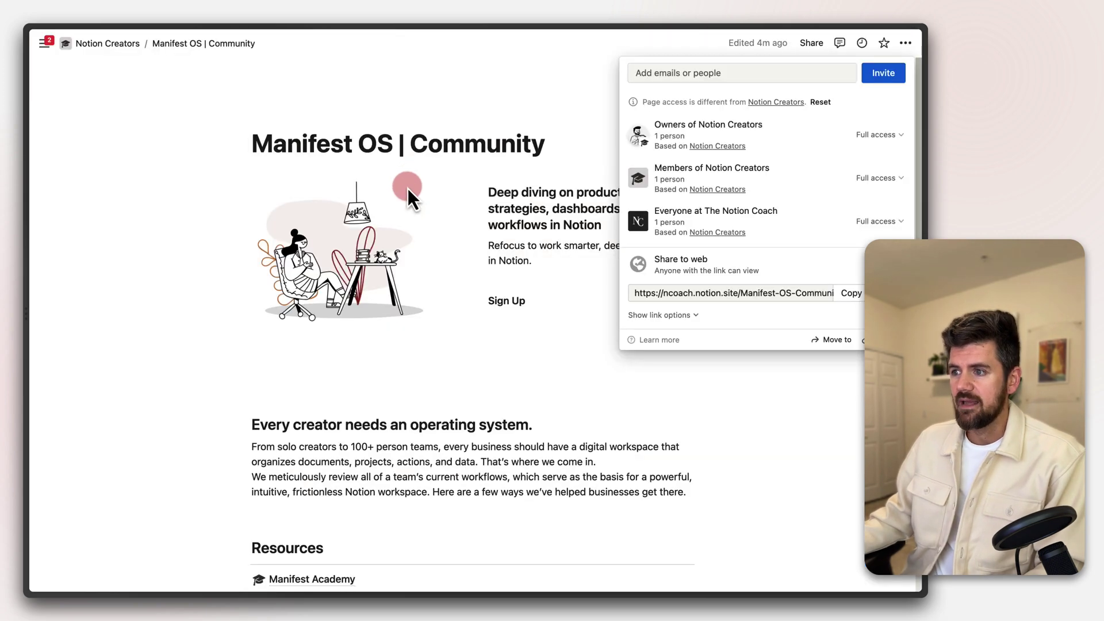
Dismiss Notion's Share panel and follow the Resources link to The Manifest Method
left_click(518, 433)
scroll(552, 442, "down", 3)
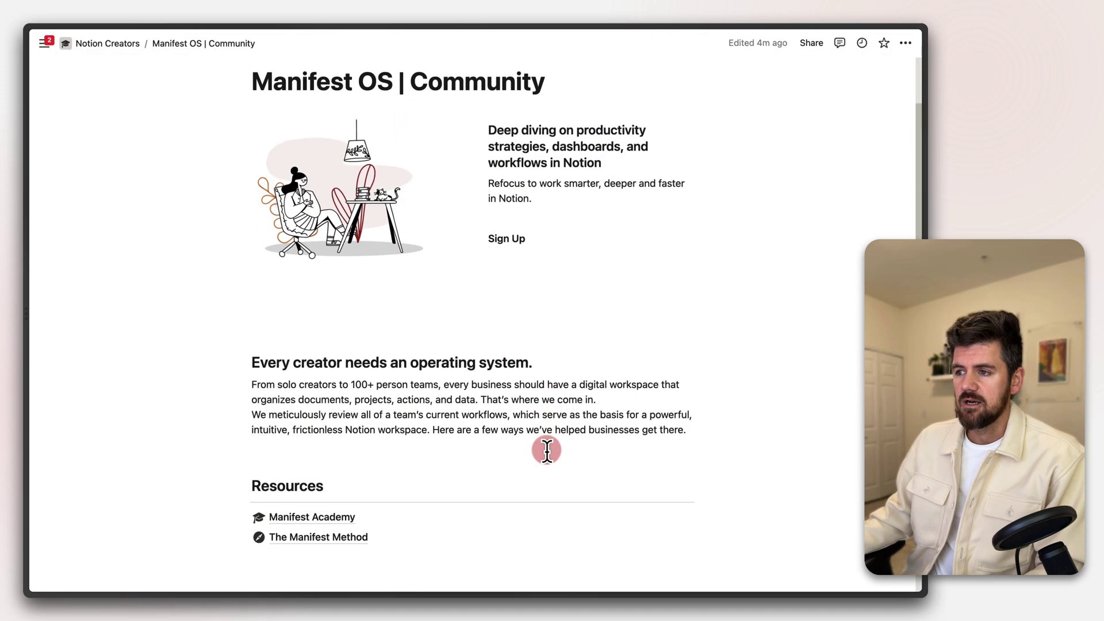
scroll(546, 449, "down", 1)
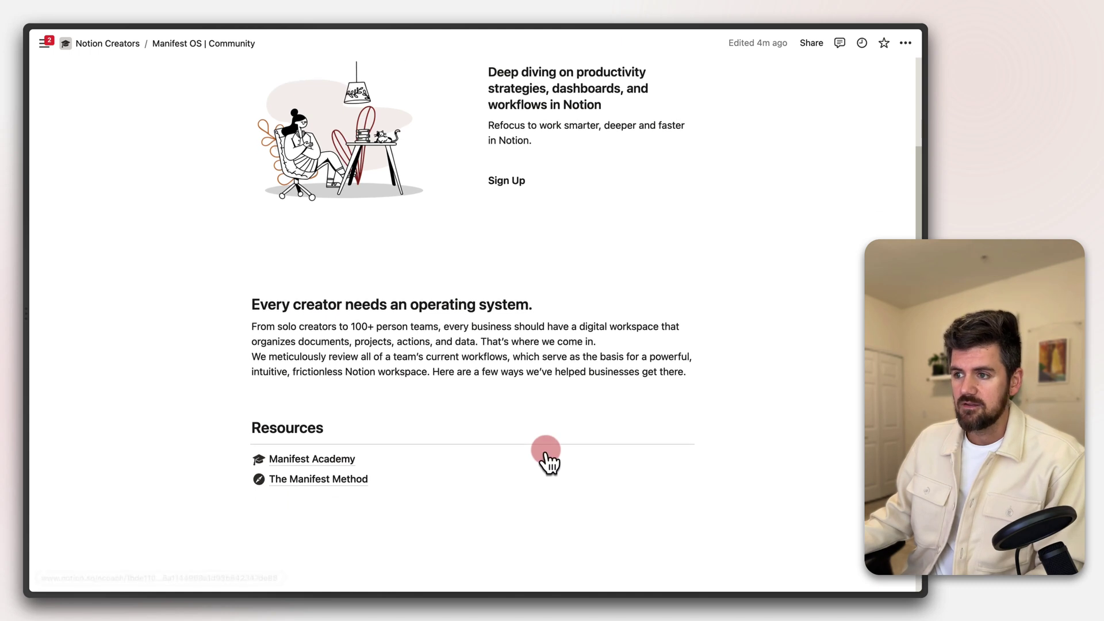
left_click(308, 478)
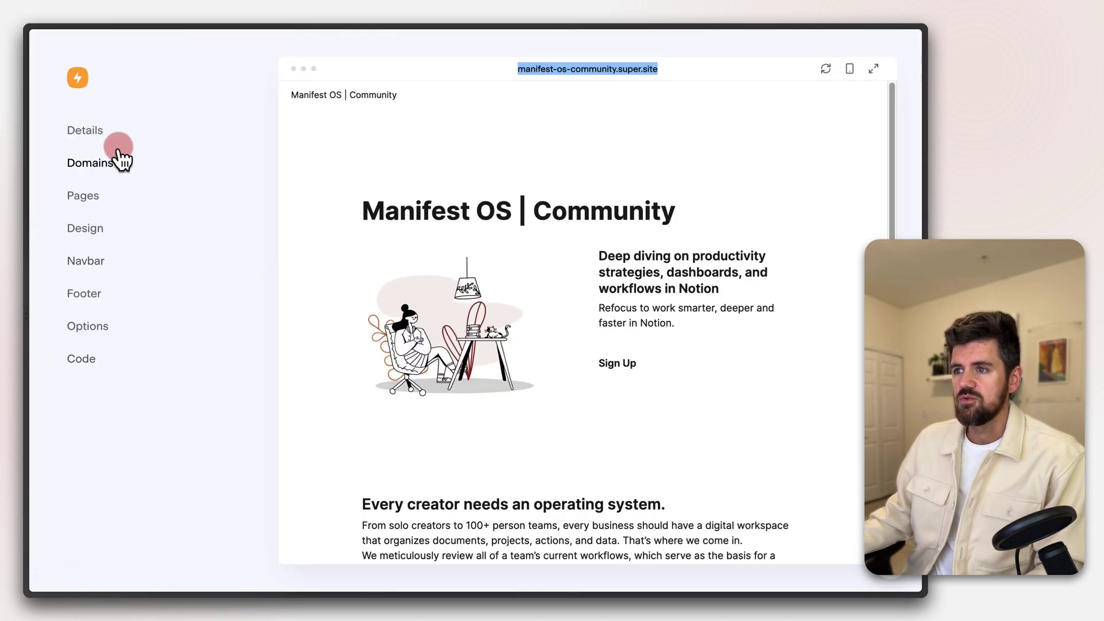
Preview the site's pages and copy the full /manifest-academy page link
left_click(85, 195)
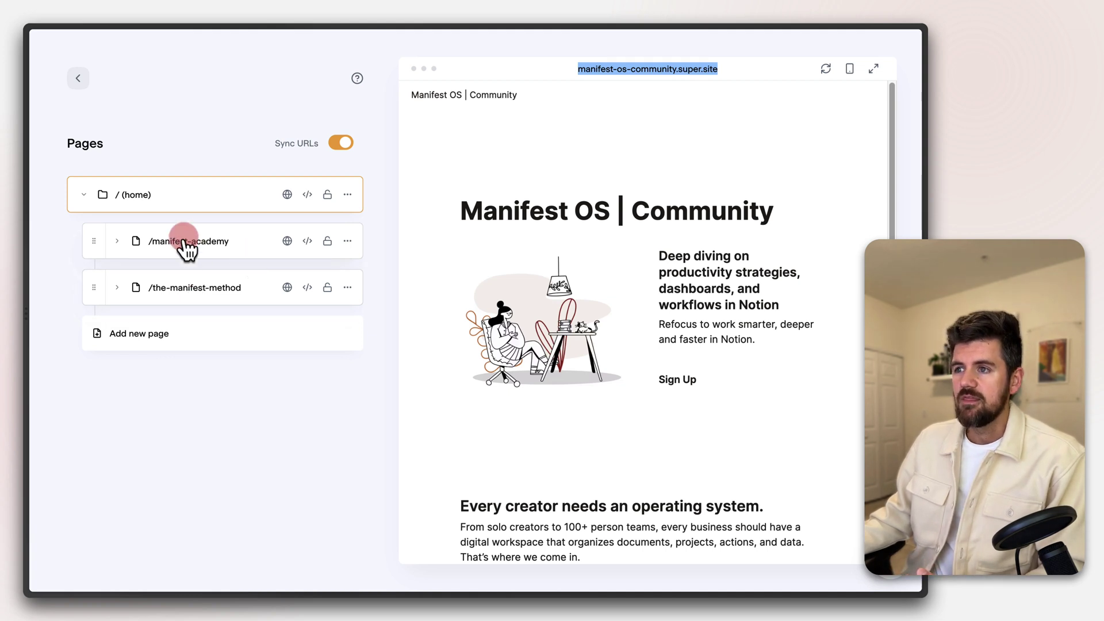
left_click(182, 245)
left_click(184, 287)
left_click(195, 244)
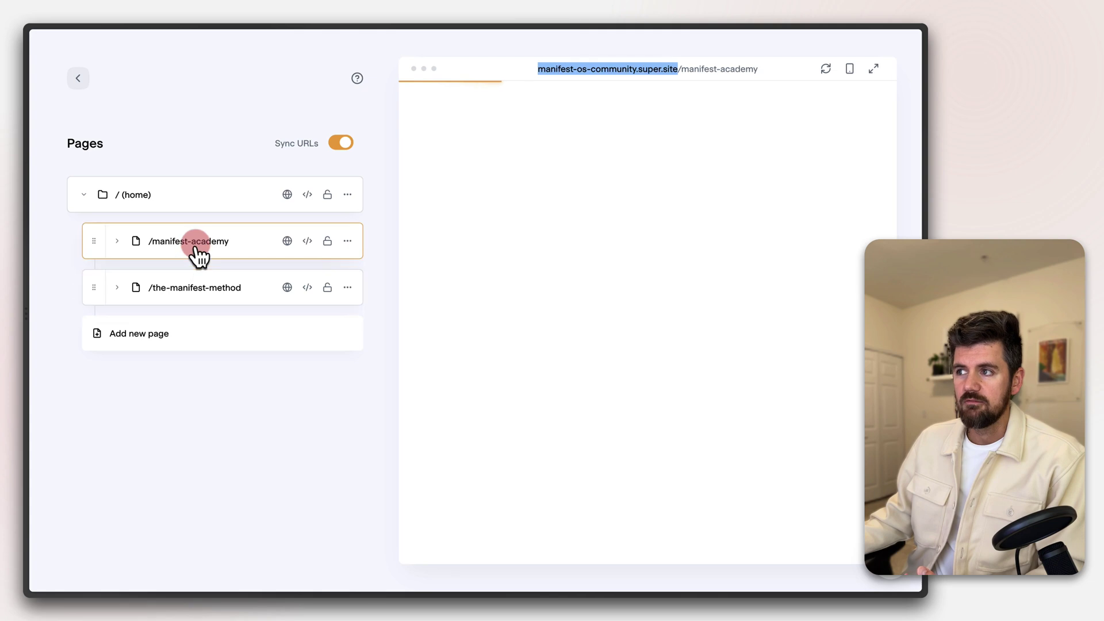
left_click(185, 210)
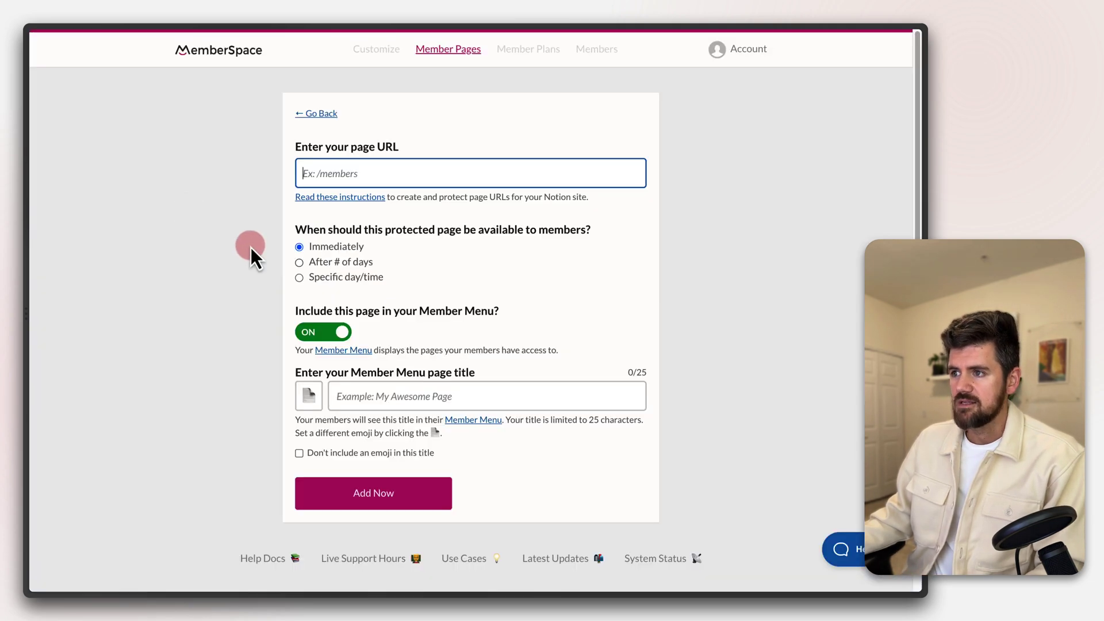
left_click(400, 185)
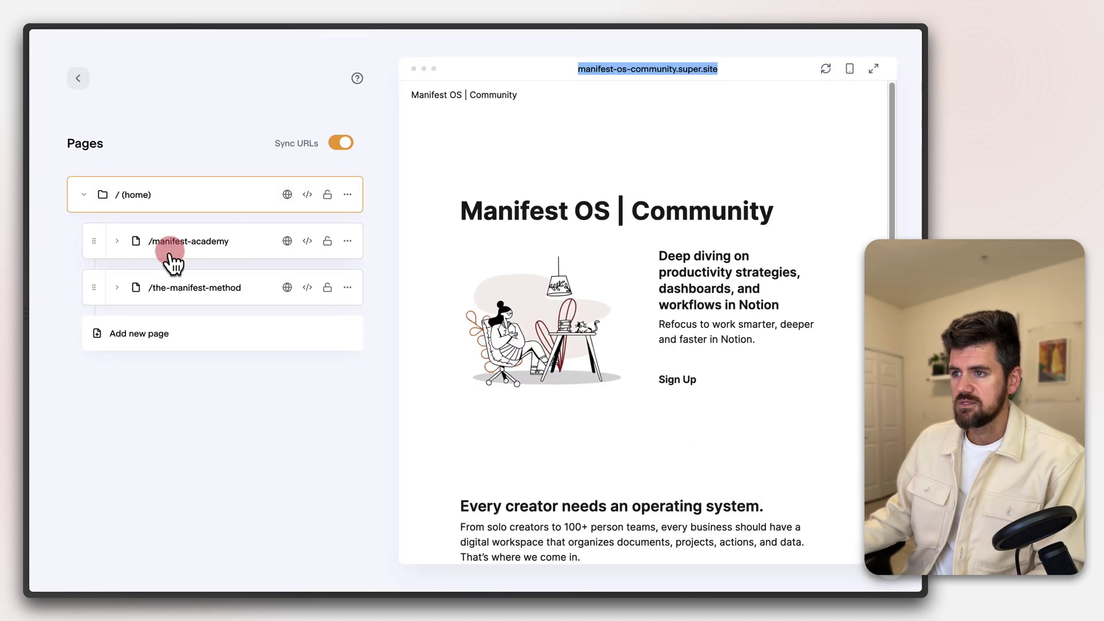
left_click(195, 245)
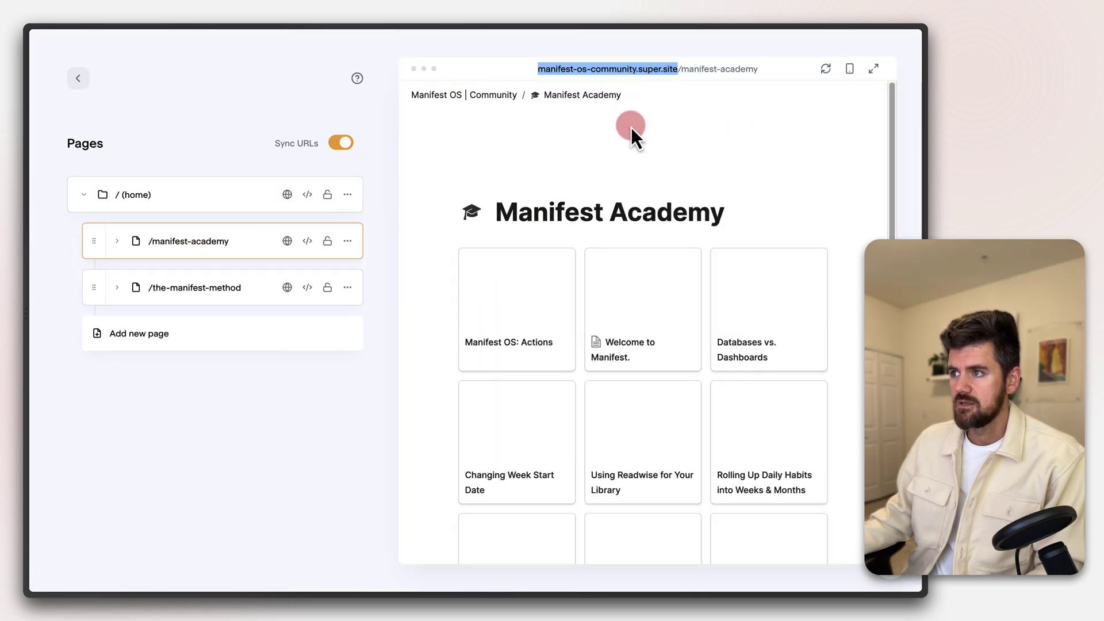
right_click(679, 71)
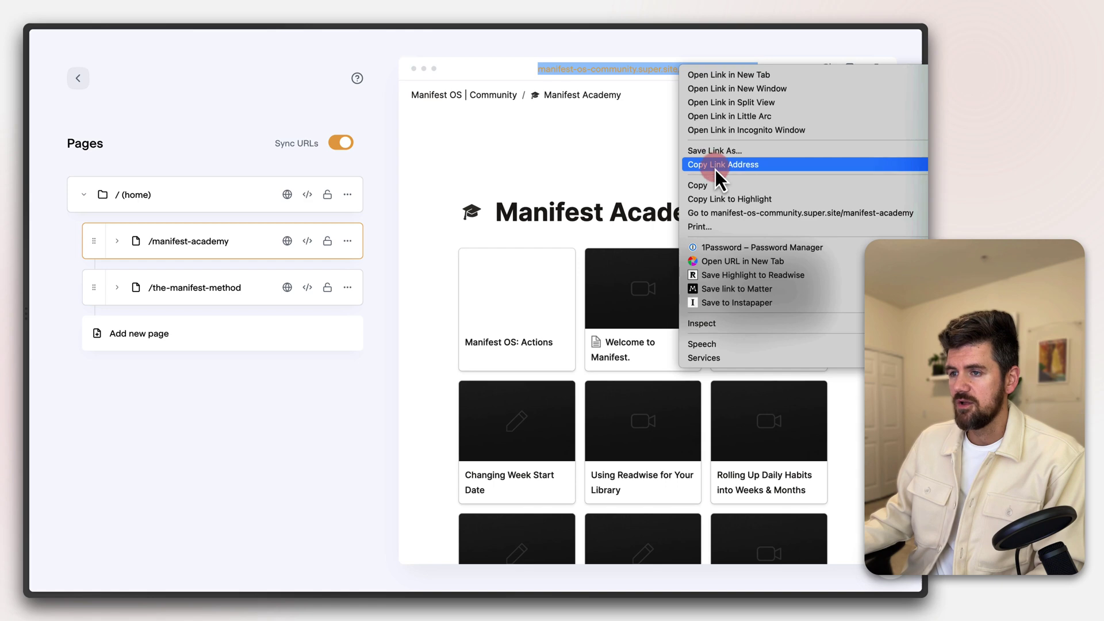
left_click(715, 170)
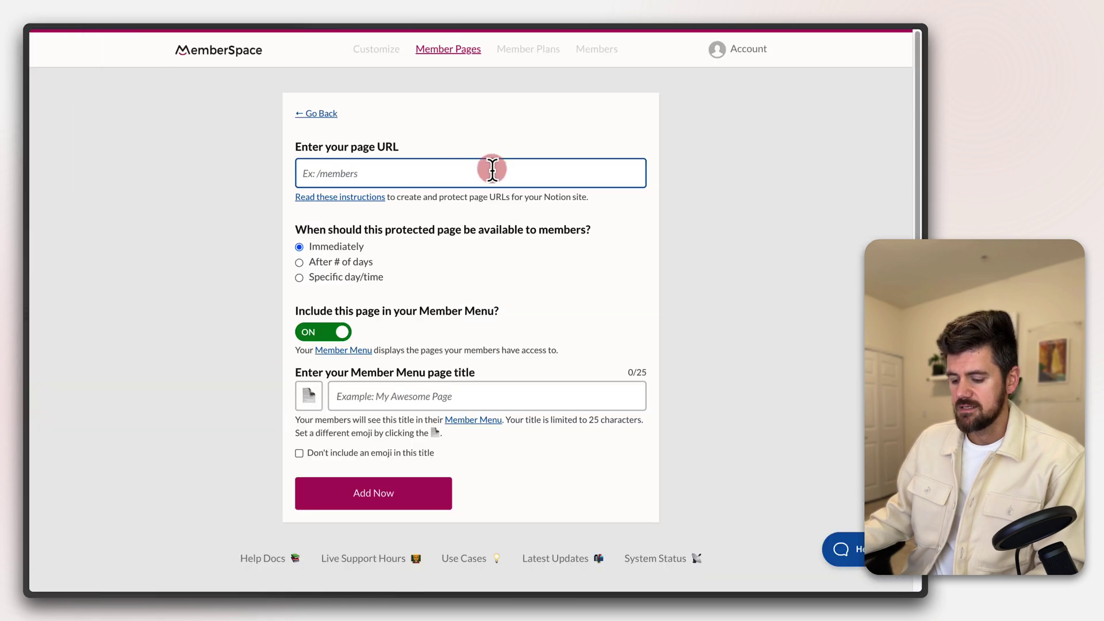
Paste the manifest-academy page URL and make the page available immediately
key("super+v")
left_click(244, 209)
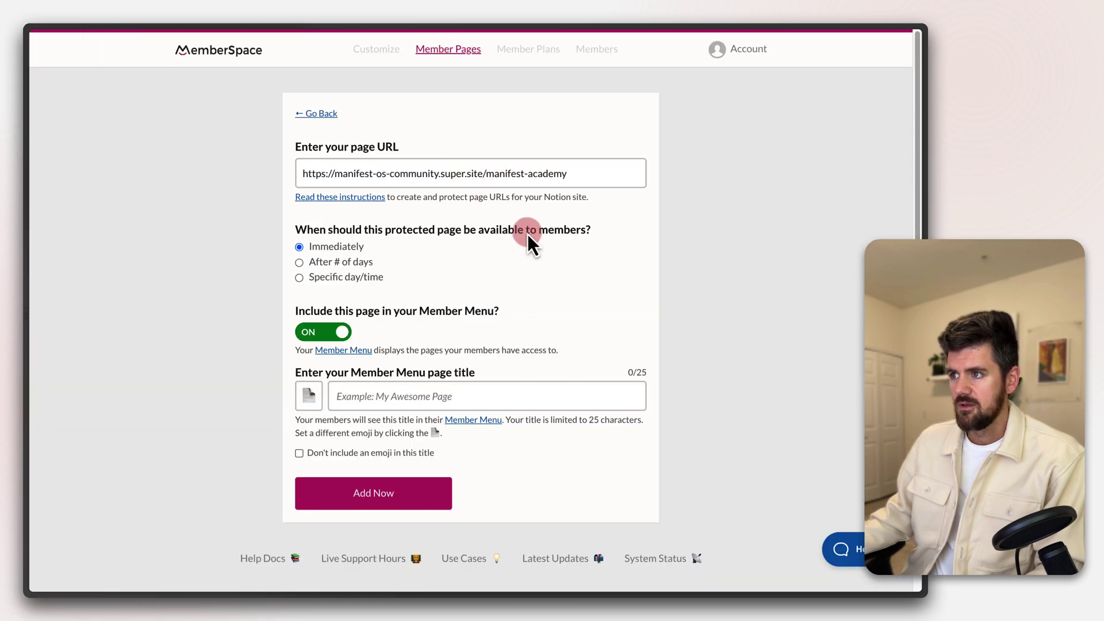
left_click(552, 174)
left_click(326, 244)
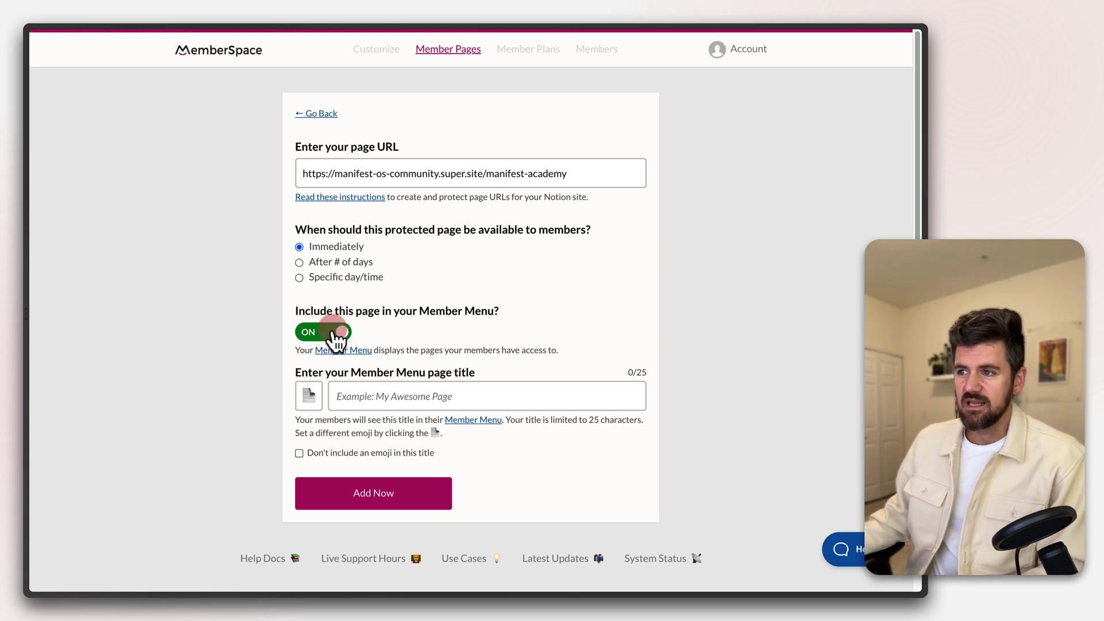
Title it 'Video Library' with the clapperboard emoji in the Member Menu and add the page
left_click(363, 393)
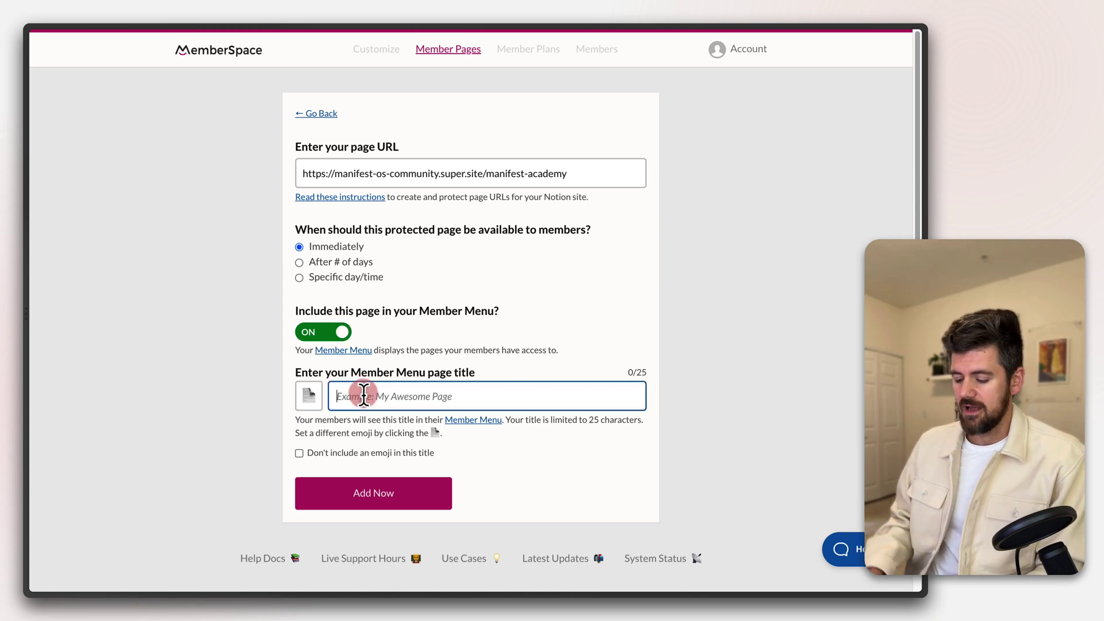
type("Man")
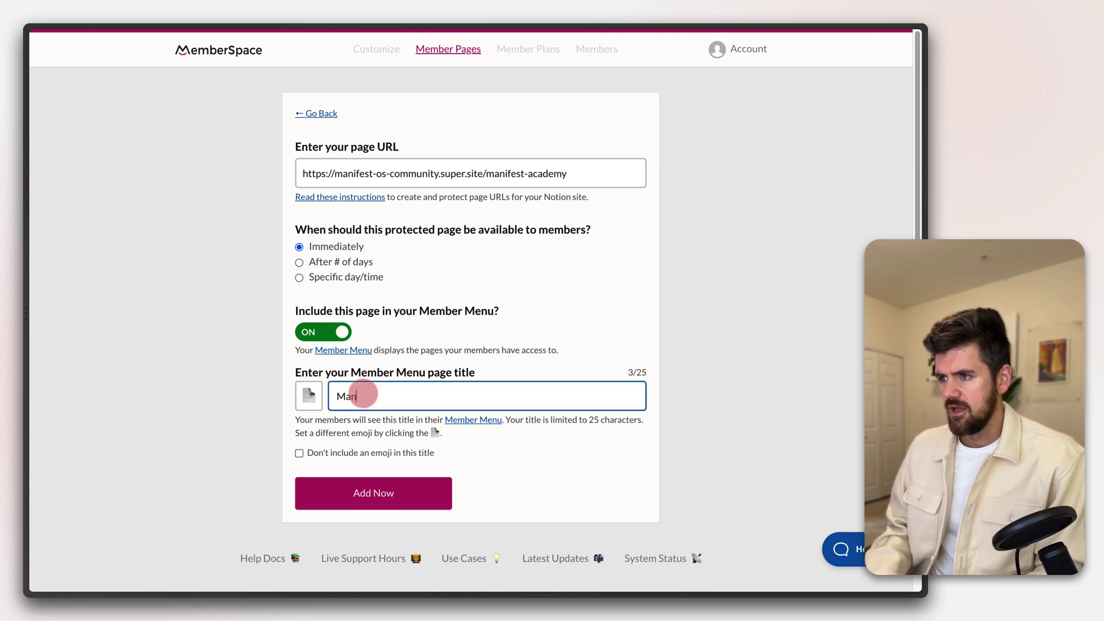
key("BackSpace")
key("BackSpace")
key("BackSpace")
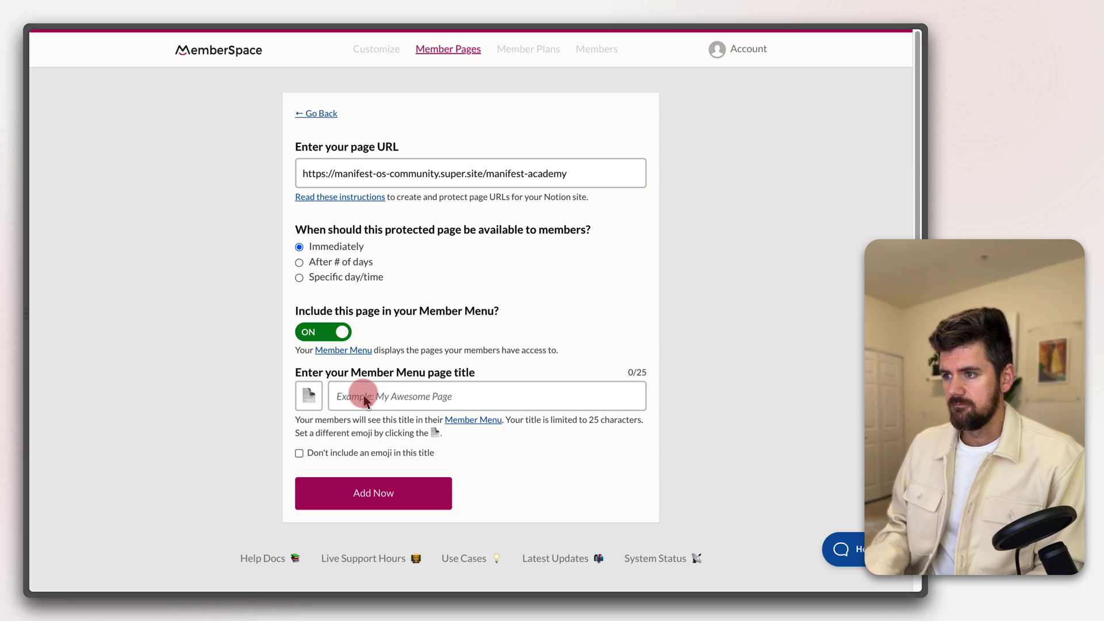
type("Vid")
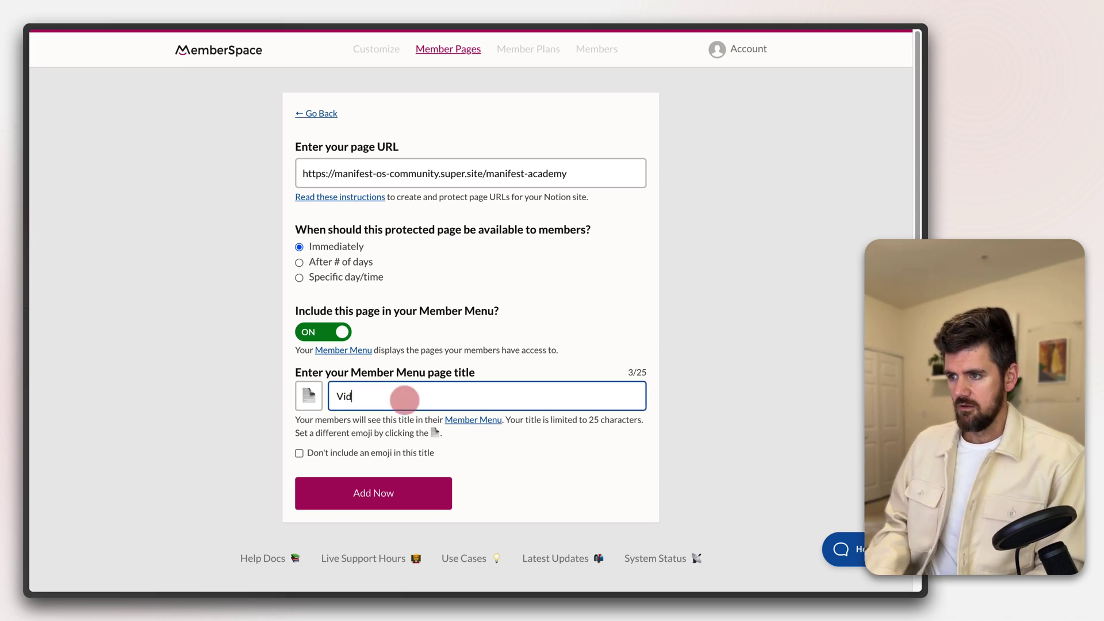
type("eo Library")
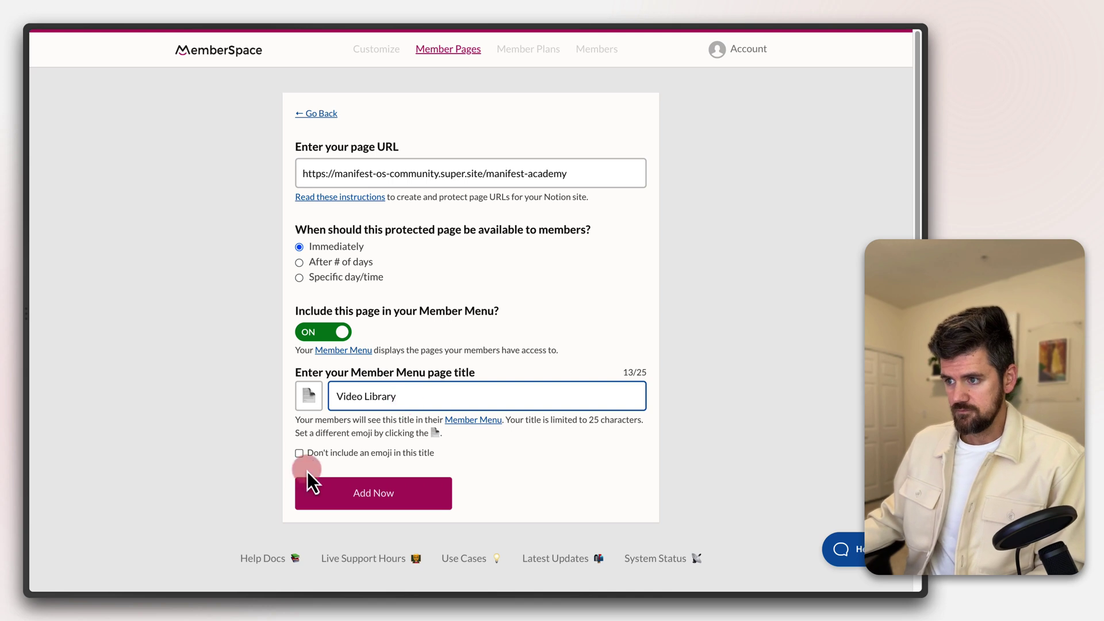
left_click(311, 406)
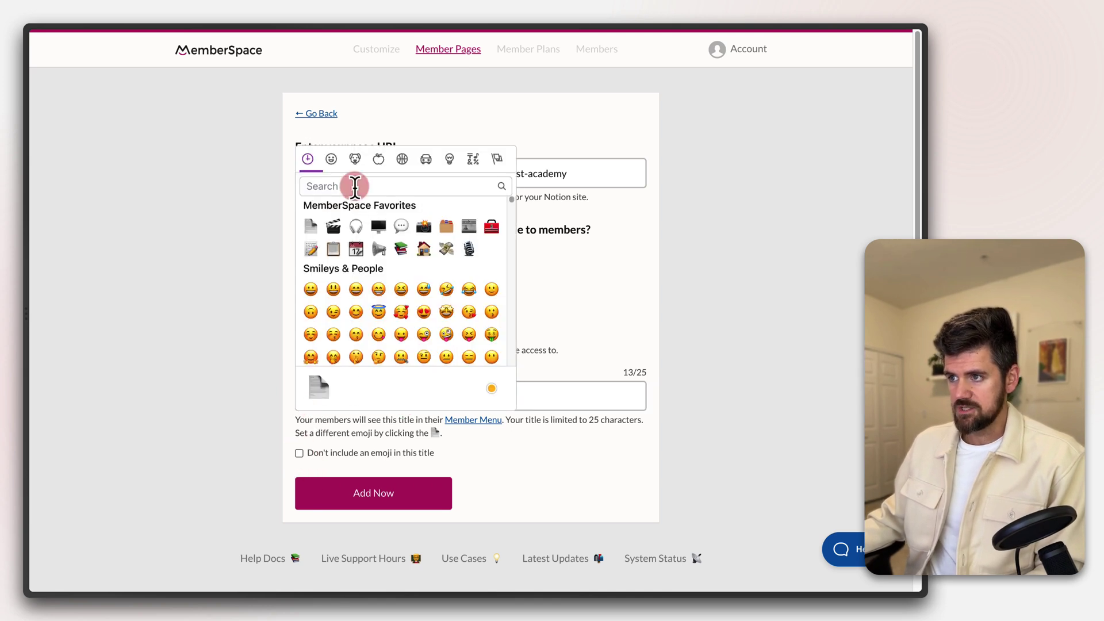
left_click(332, 228)
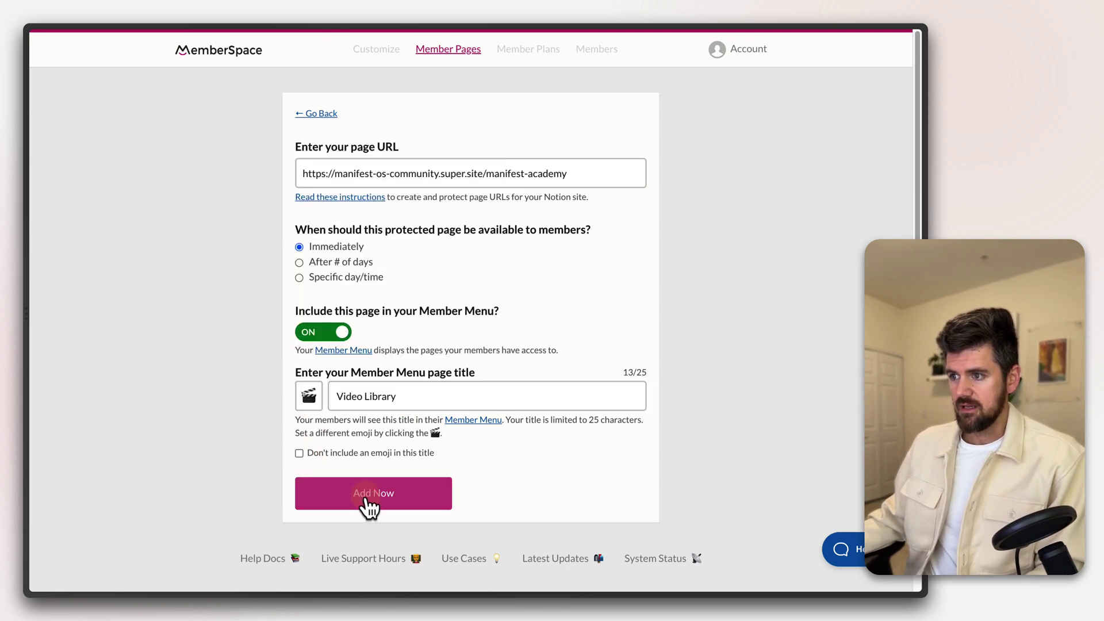
left_click(368, 498)
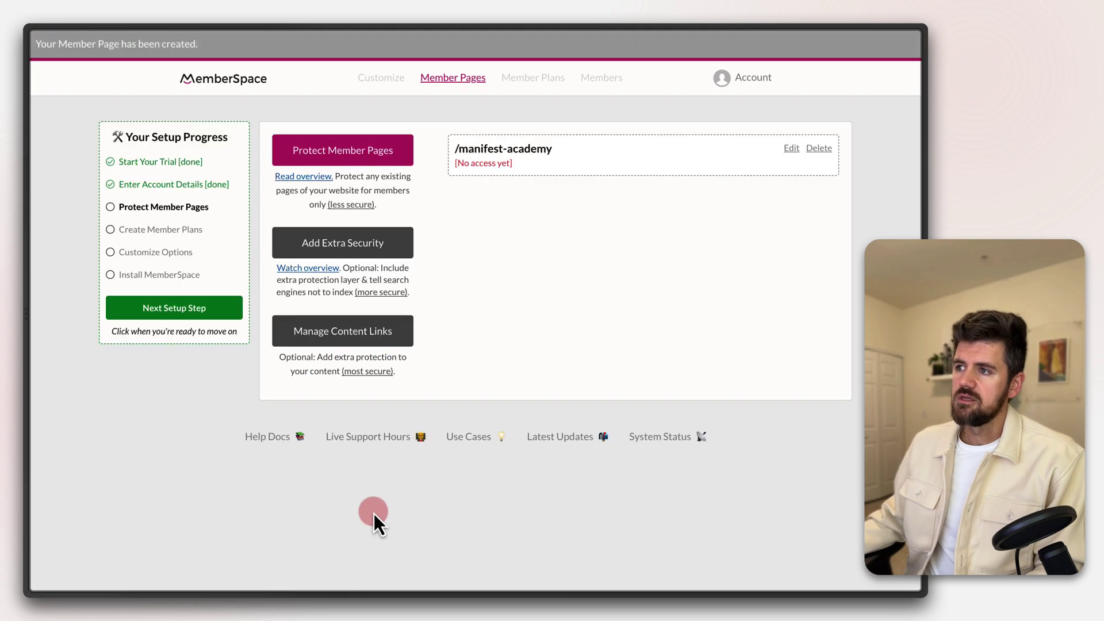
Start protecting another member page and copy the-manifest-method page link from Super
left_click(350, 162)
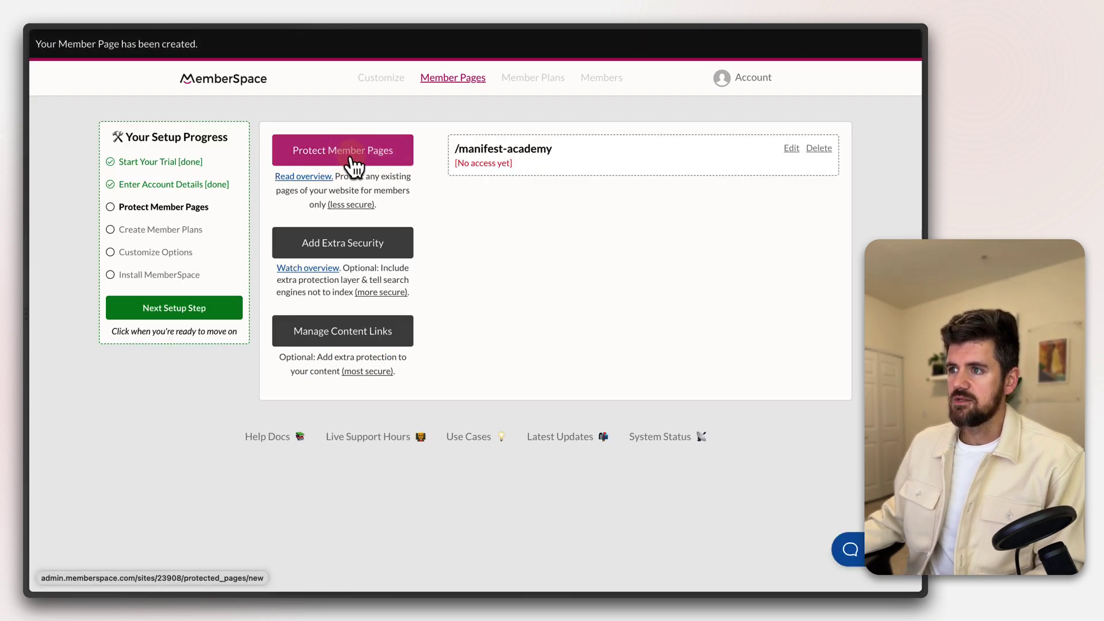
left_click(382, 162)
left_click(397, 176)
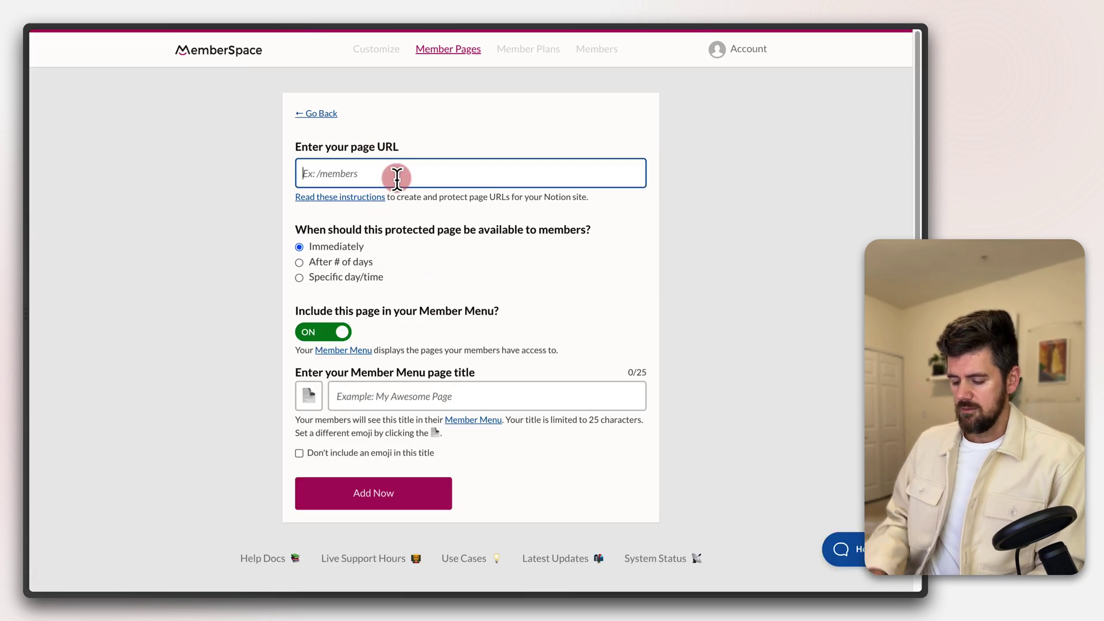
type("R")
key("BackSpace")
key("BackSpace")
key("BackSpace")
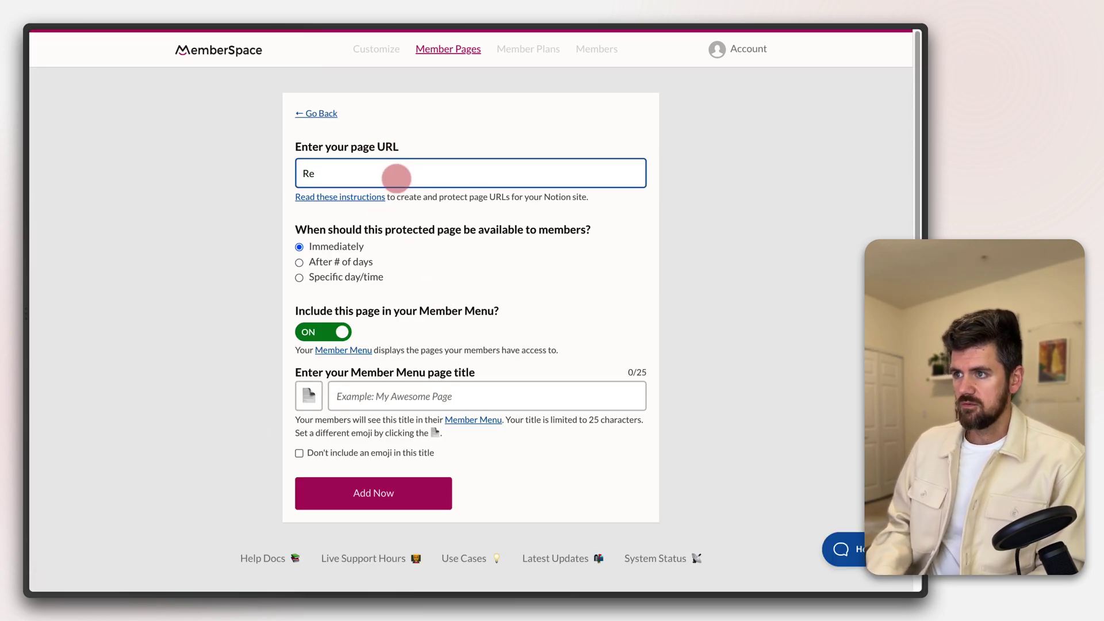
left_click(611, 396)
type("Rs")
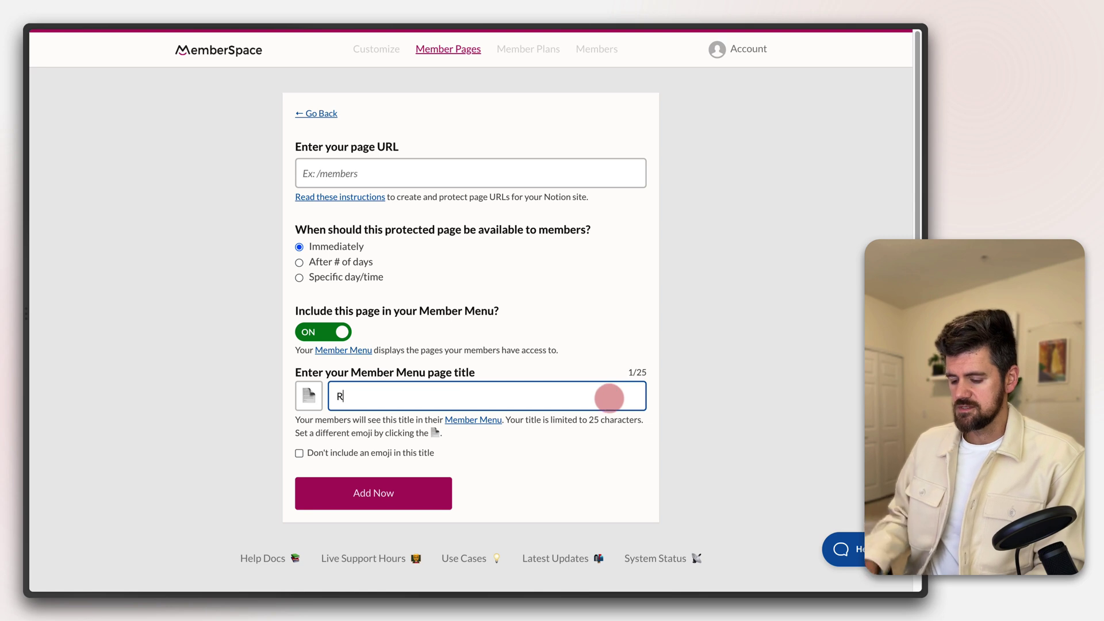
type("source")
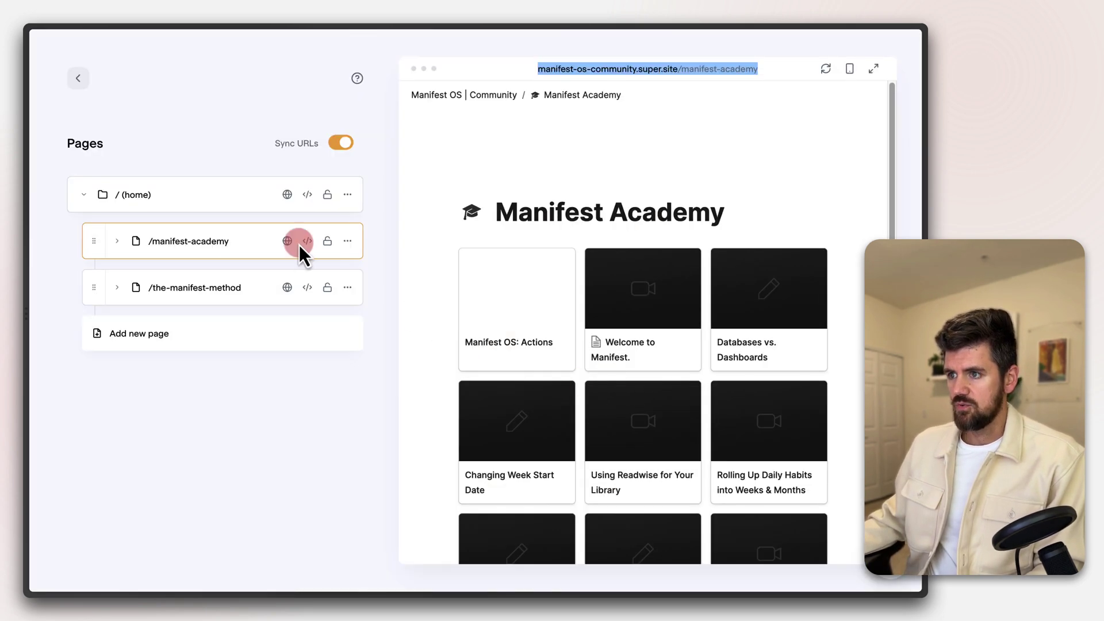
left_click(194, 296)
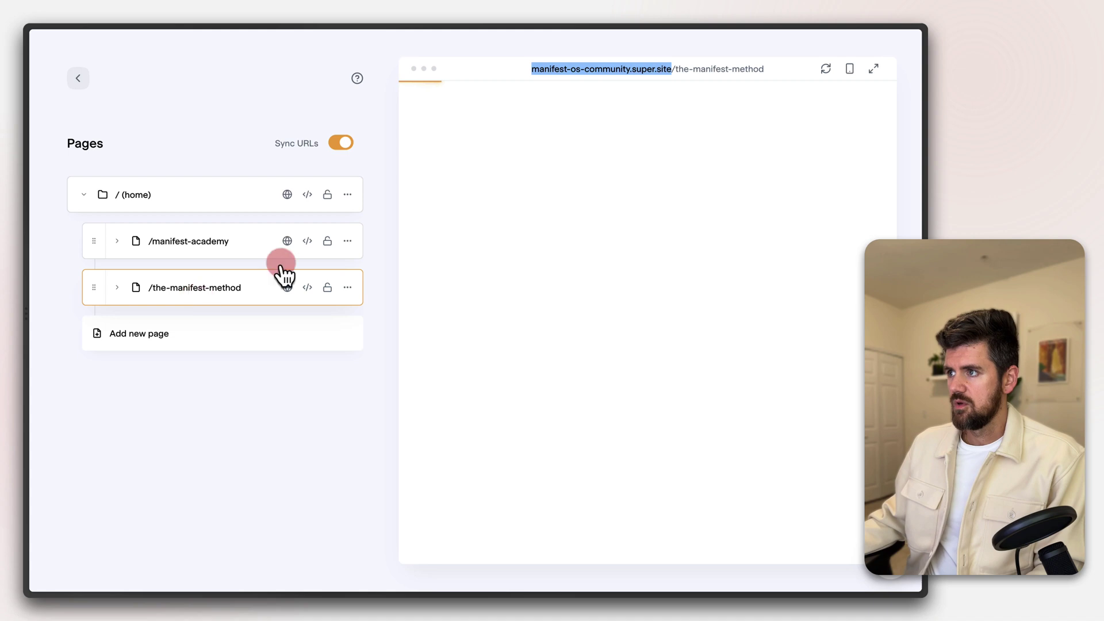
right_click(702, 74)
left_click(739, 168)
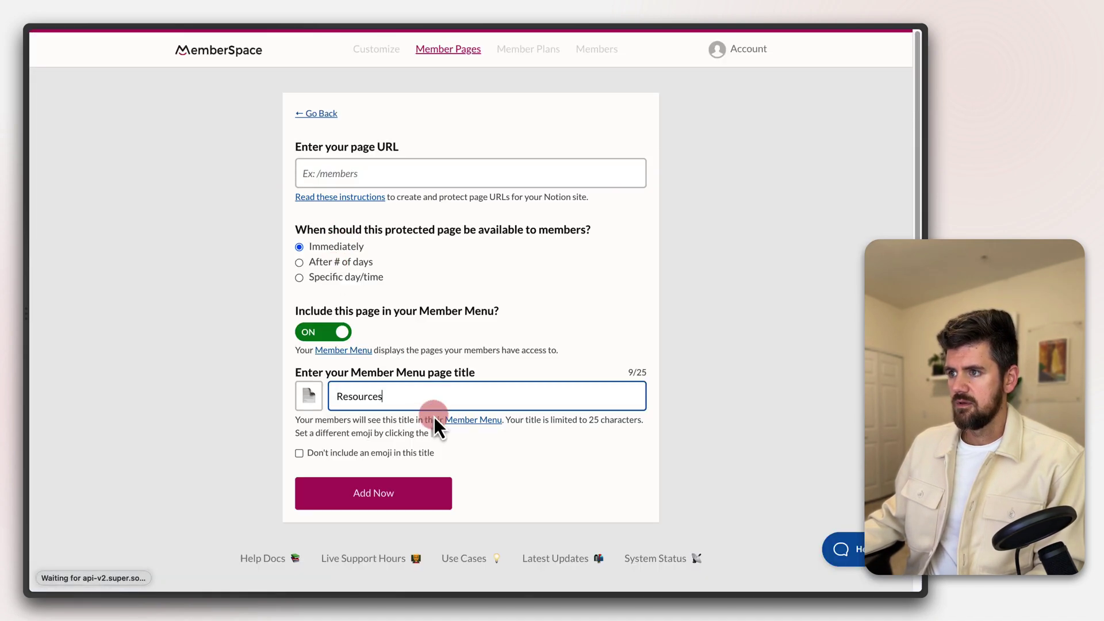
Paste the-manifest-method URL, title it 'Ebook' in the Member Menu, and add the page
left_click(398, 169)
key("ctrl+v")
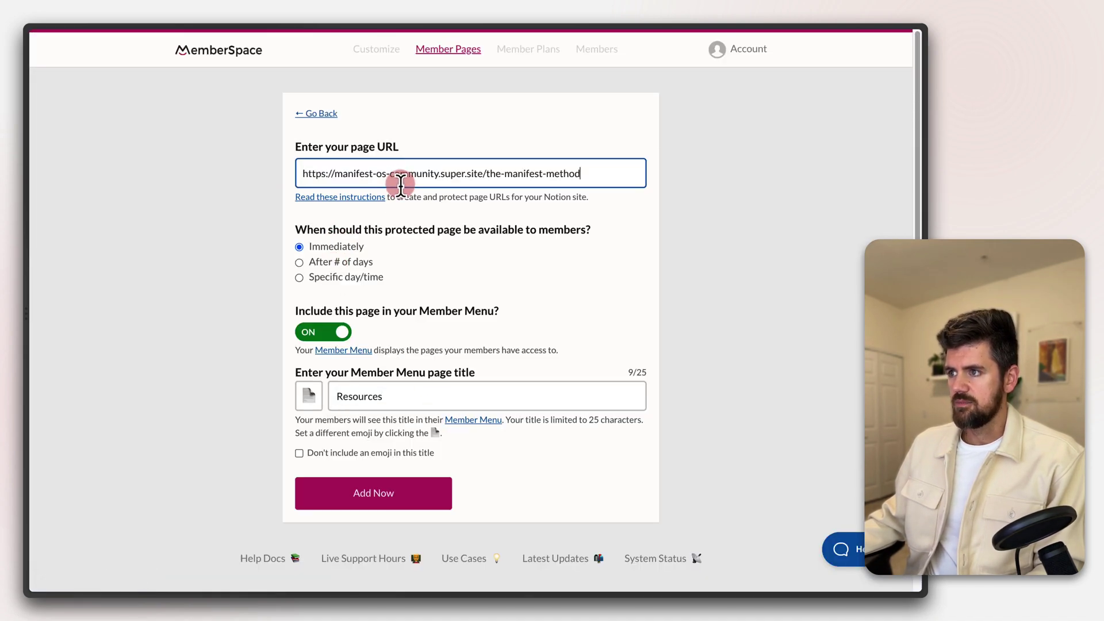
left_click(246, 239)
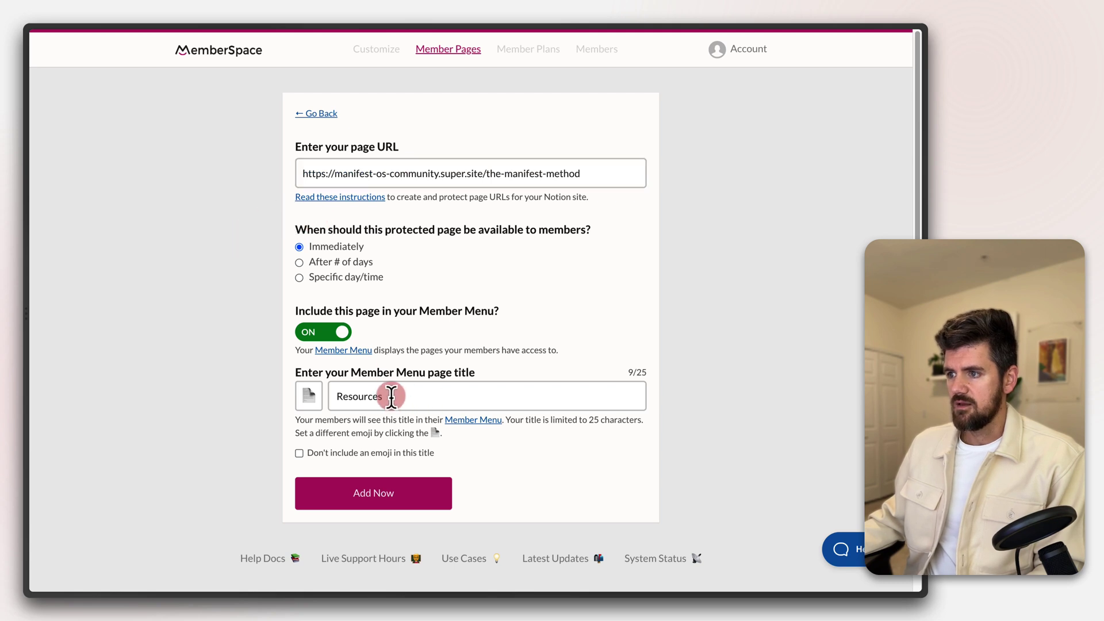
double_click(390, 396)
type("Eb")
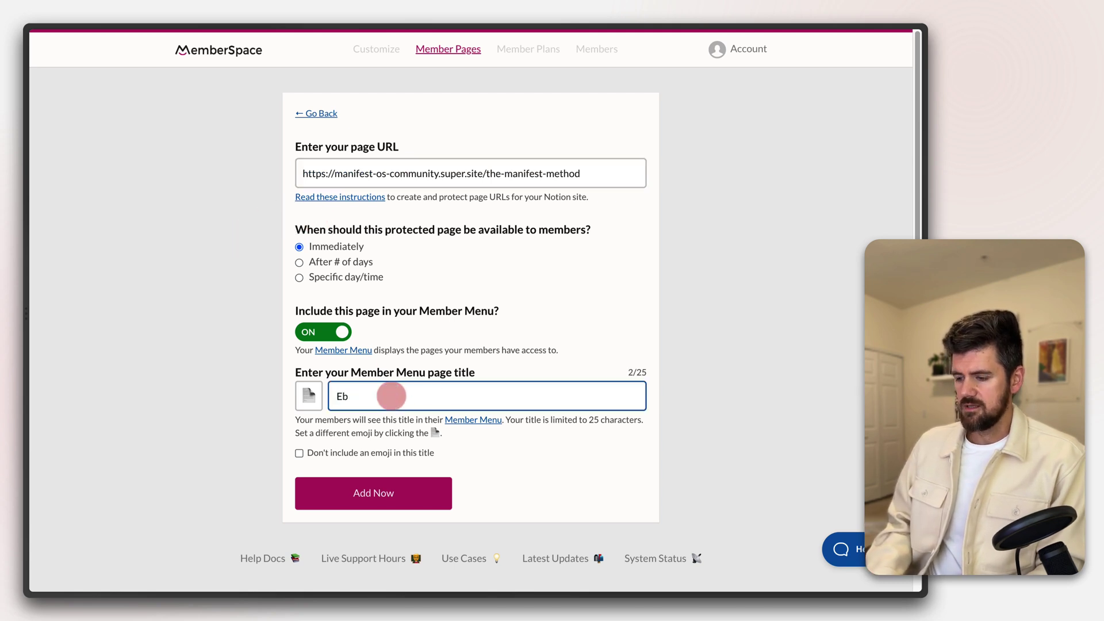
type("ook")
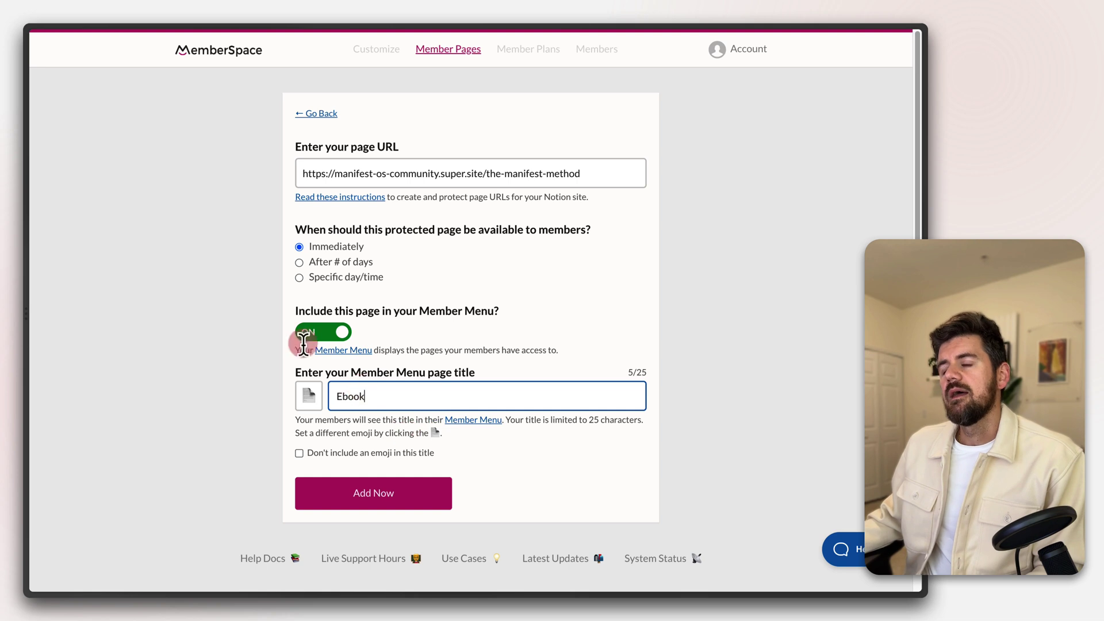
left_click(365, 499)
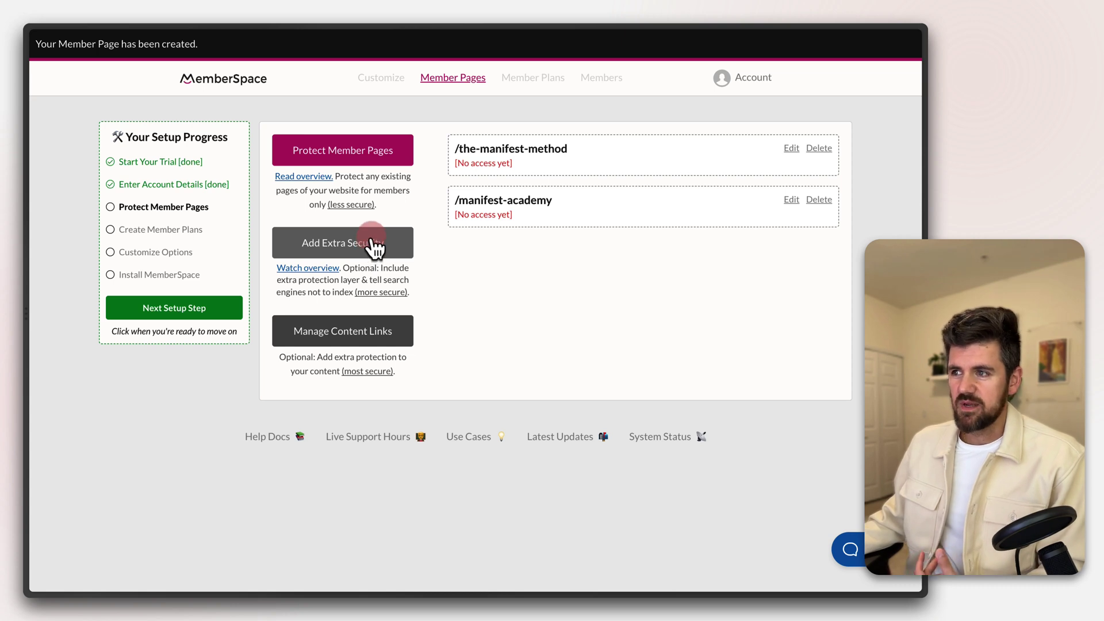
Reveal and copy the Extra Security Code, then select the home page in Super
left_click(375, 250)
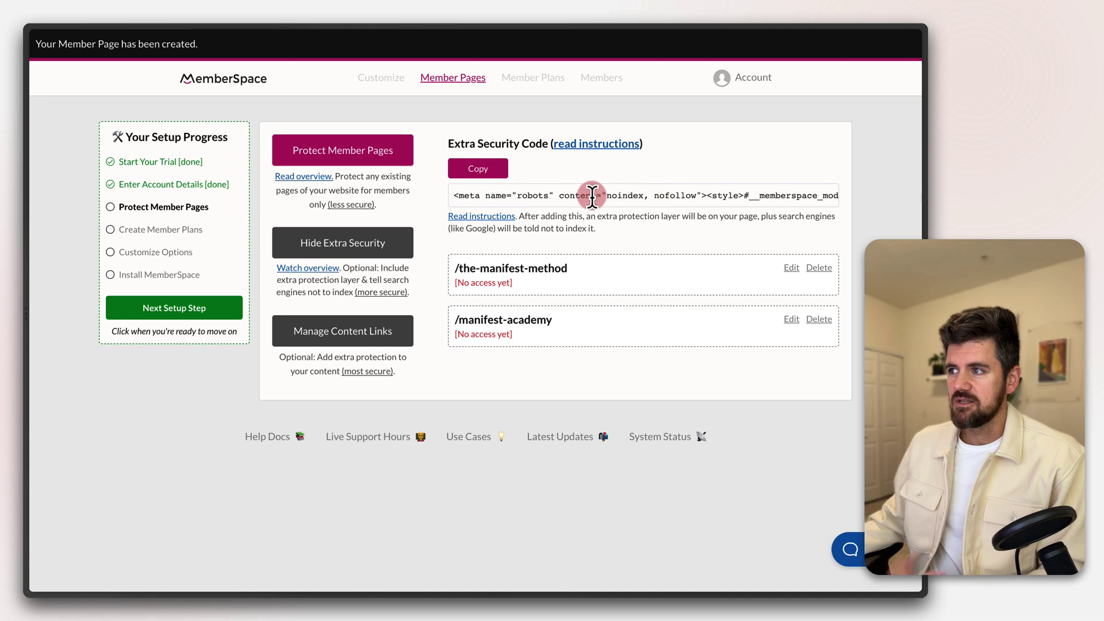
left_click(482, 171)
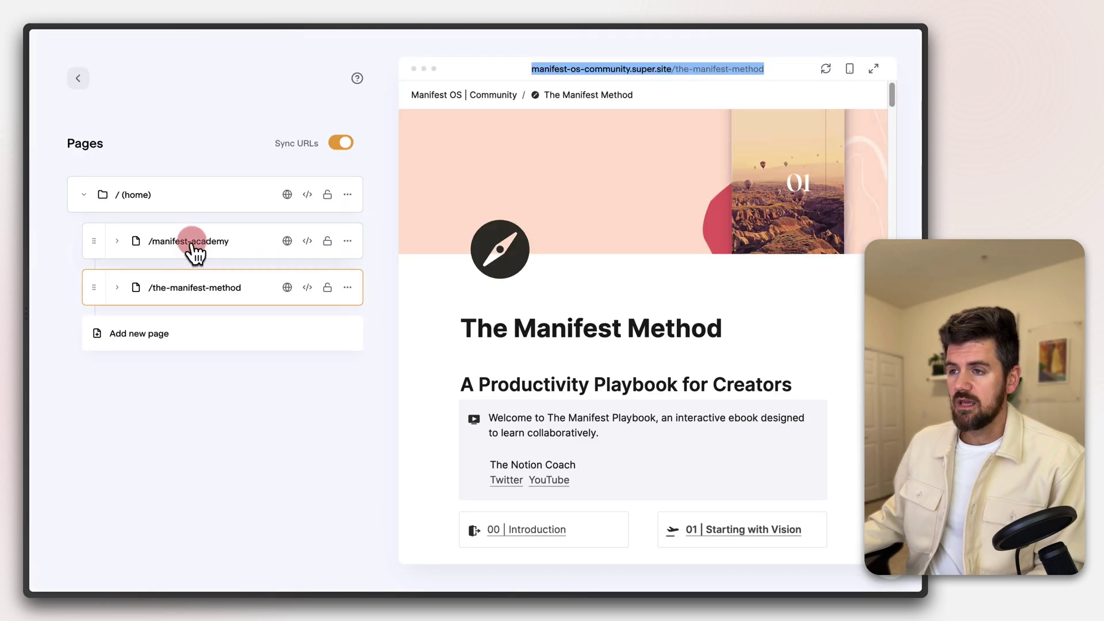
left_click(196, 200)
left_click(198, 242)
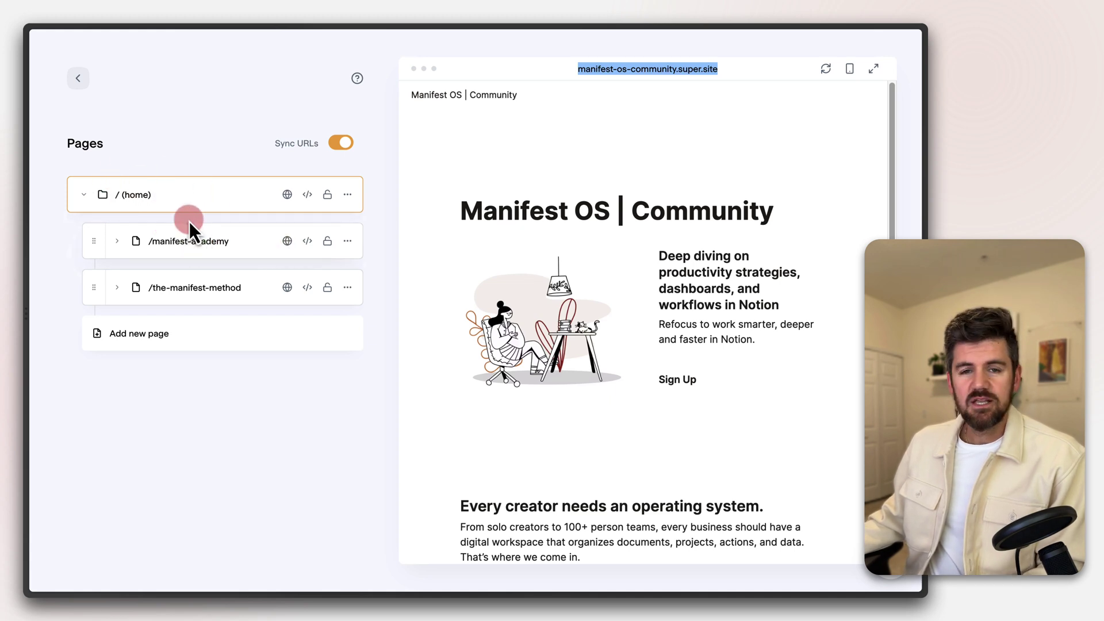
Paste the MemberSpace security code into /manifest-academy's head code and save it
left_click(308, 246)
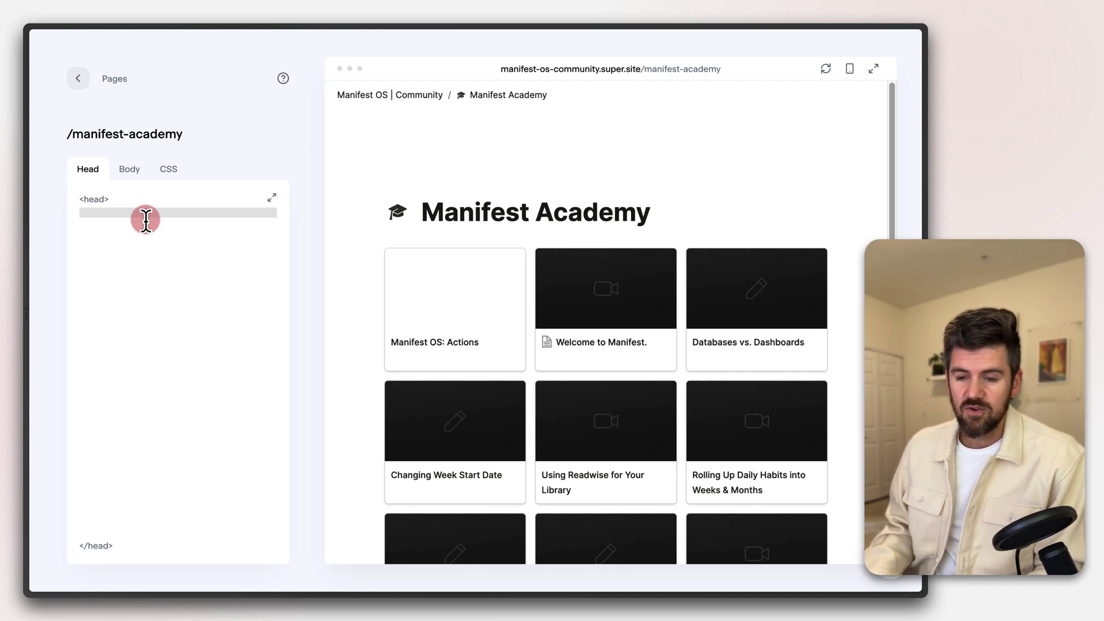
key("super+v")
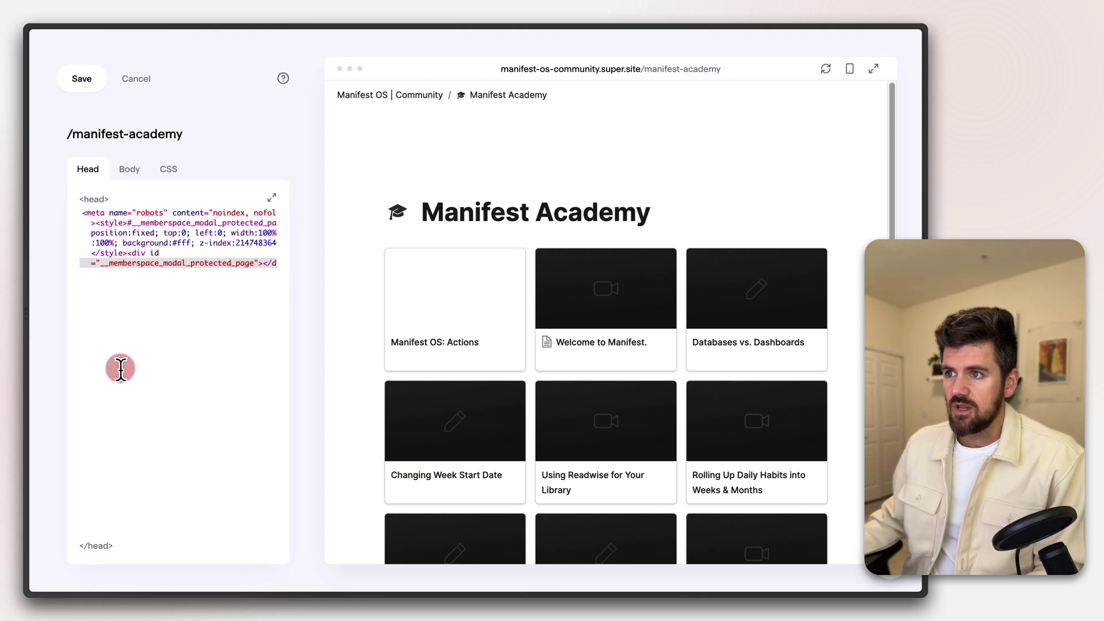
left_click(86, 88)
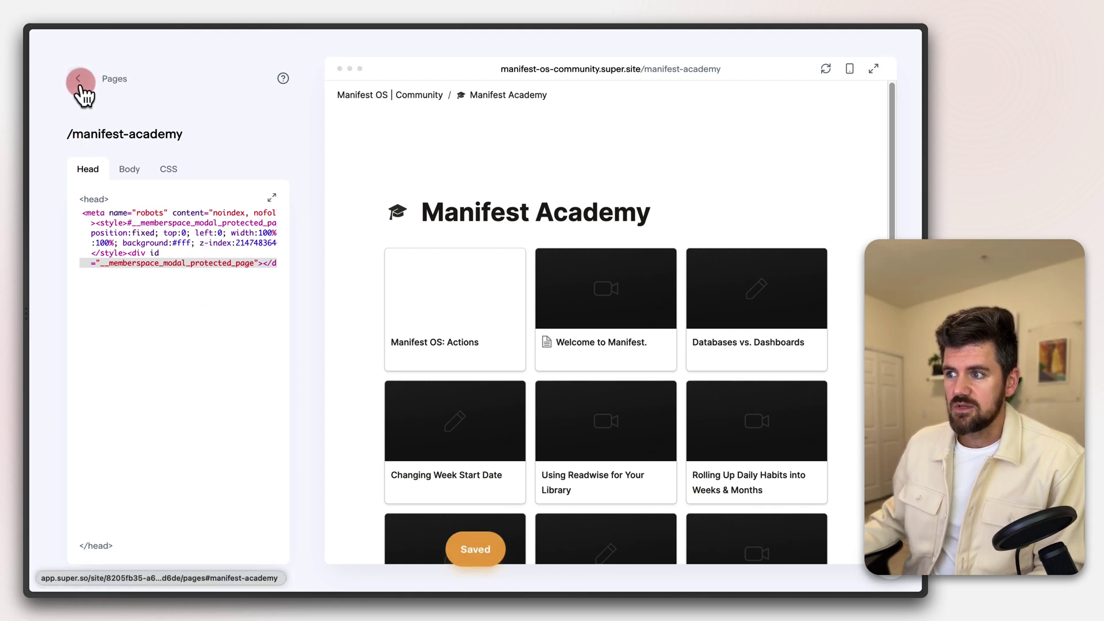
left_click(79, 82)
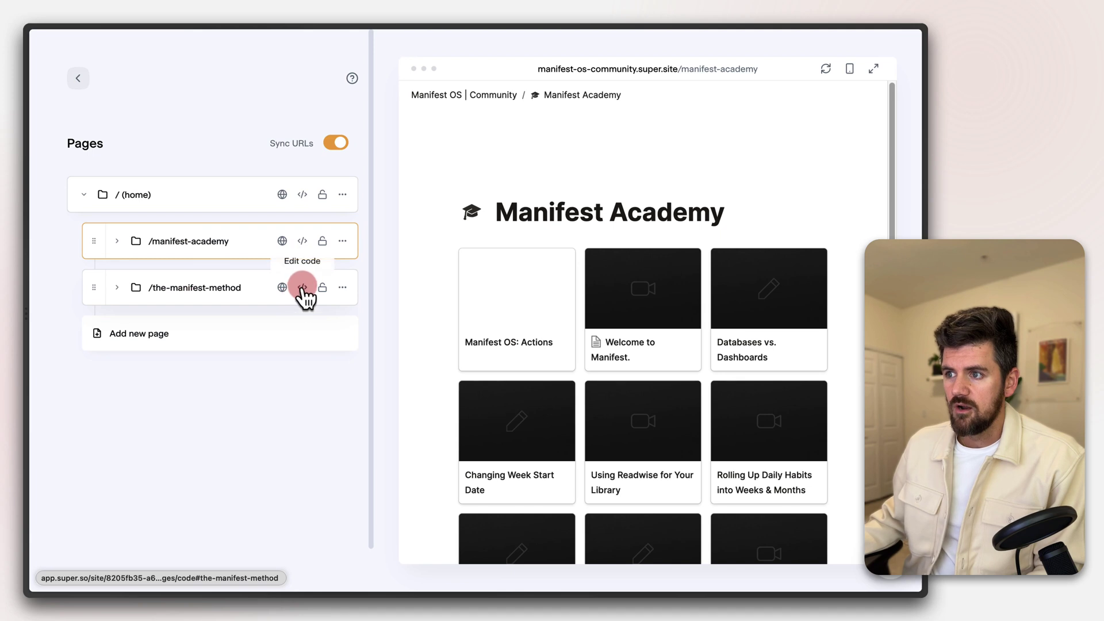
Paste the same security code into /the-manifest-method's head code and save it
left_click(306, 289)
key("super+v")
left_click(85, 86)
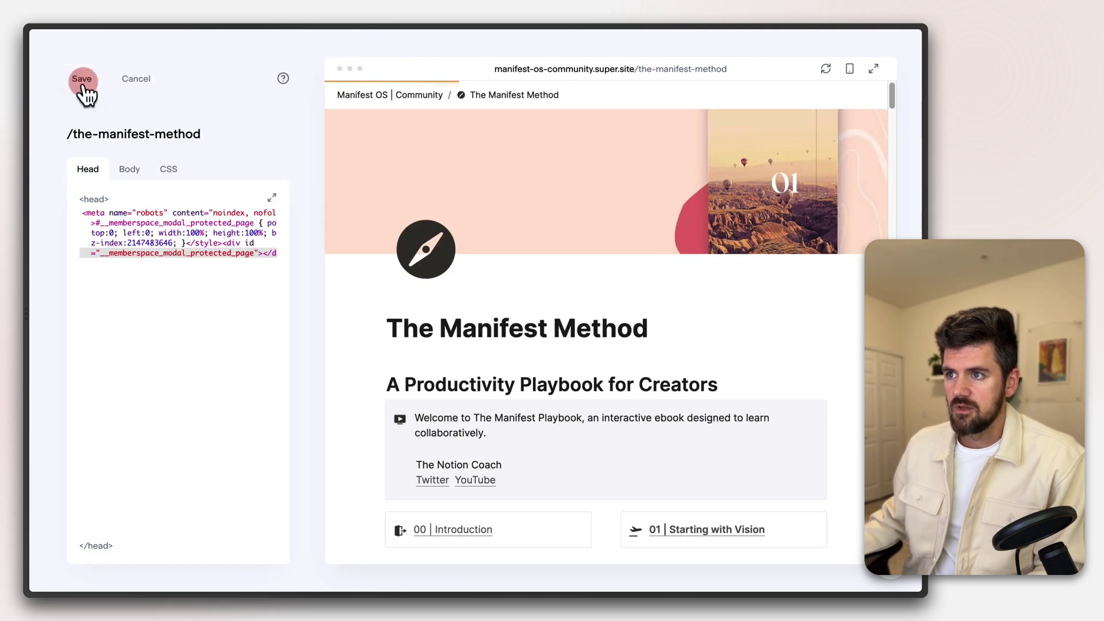
left_click(81, 80)
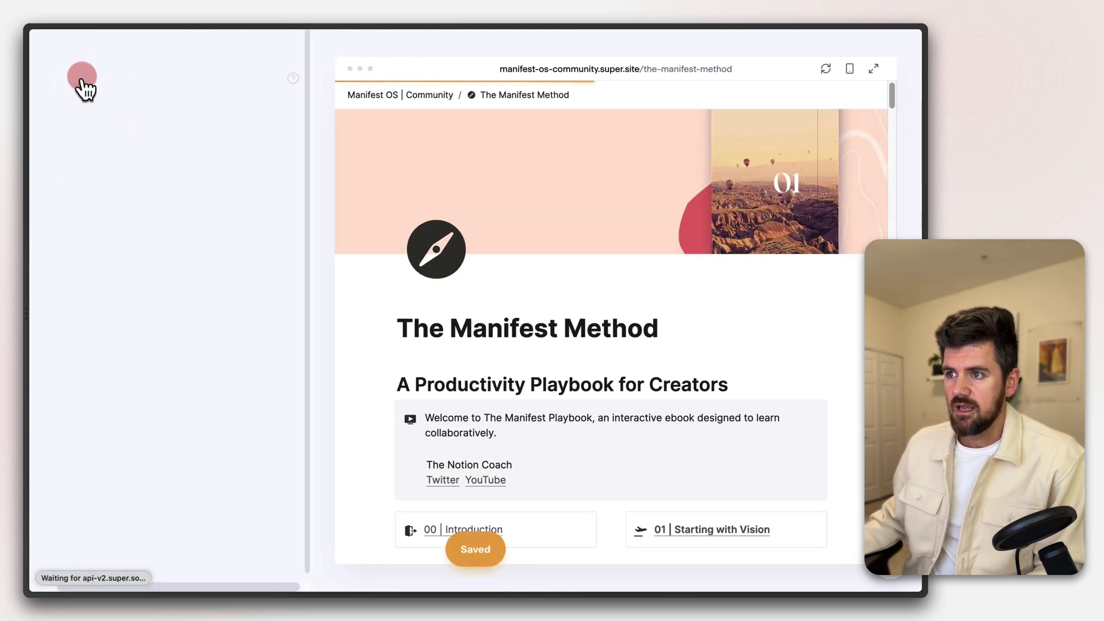
left_click(146, 193)
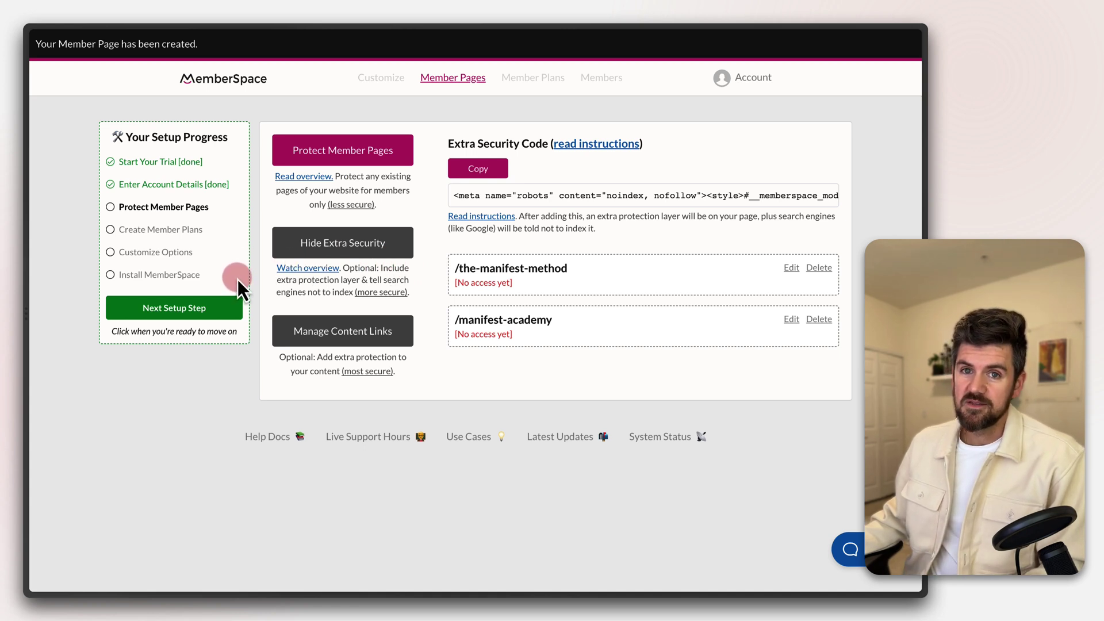
Advance to member plans and start a new plan with type Free (no payment)
left_click(168, 307)
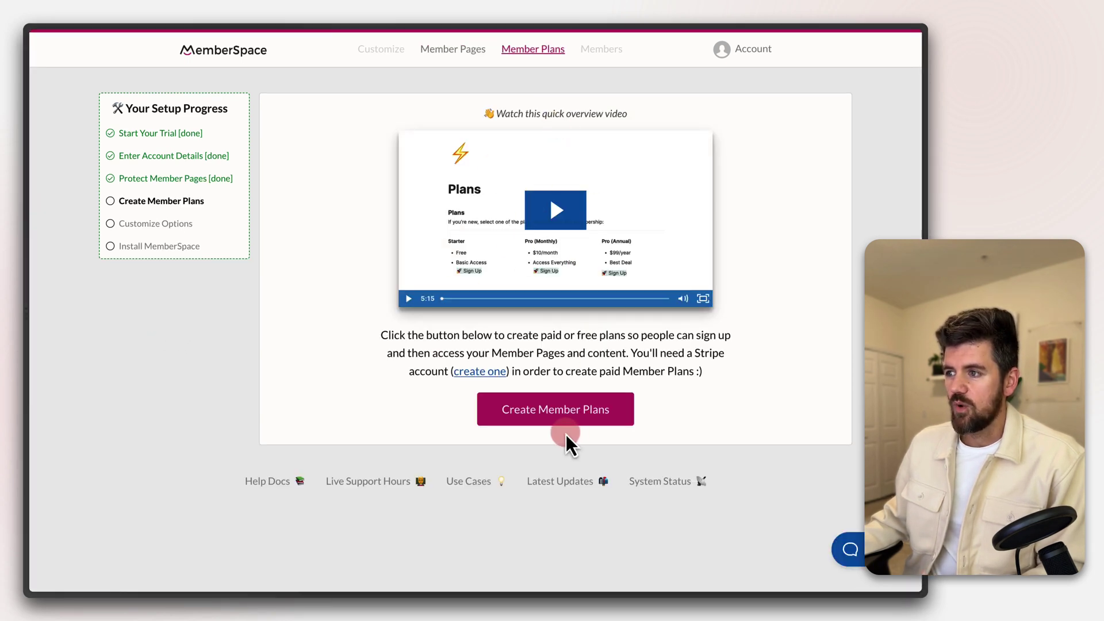
left_click(551, 413)
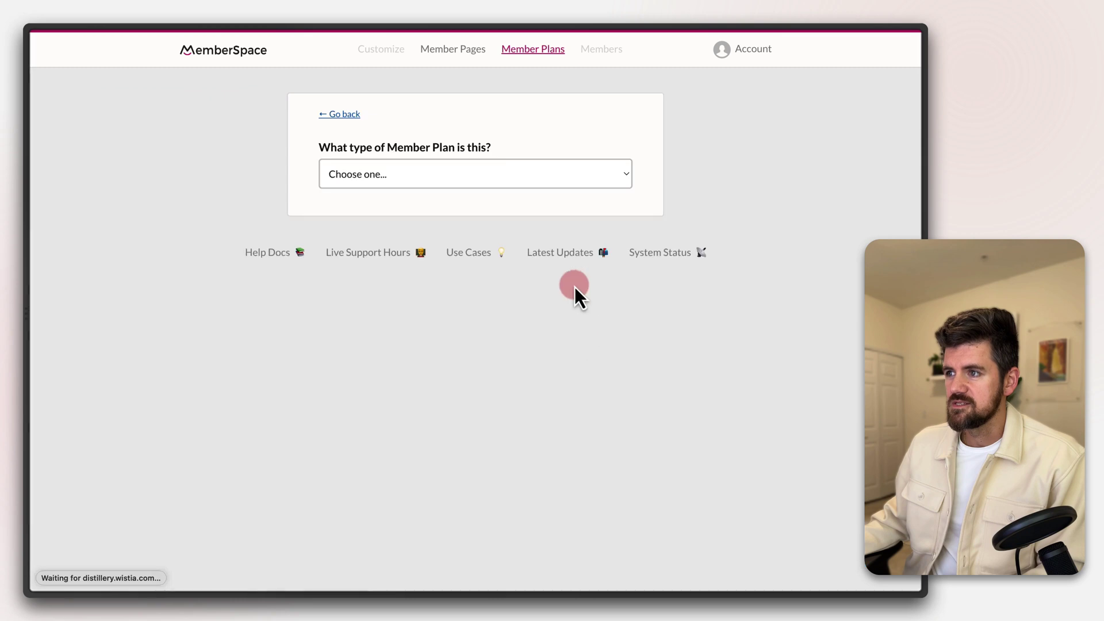
left_click(405, 172)
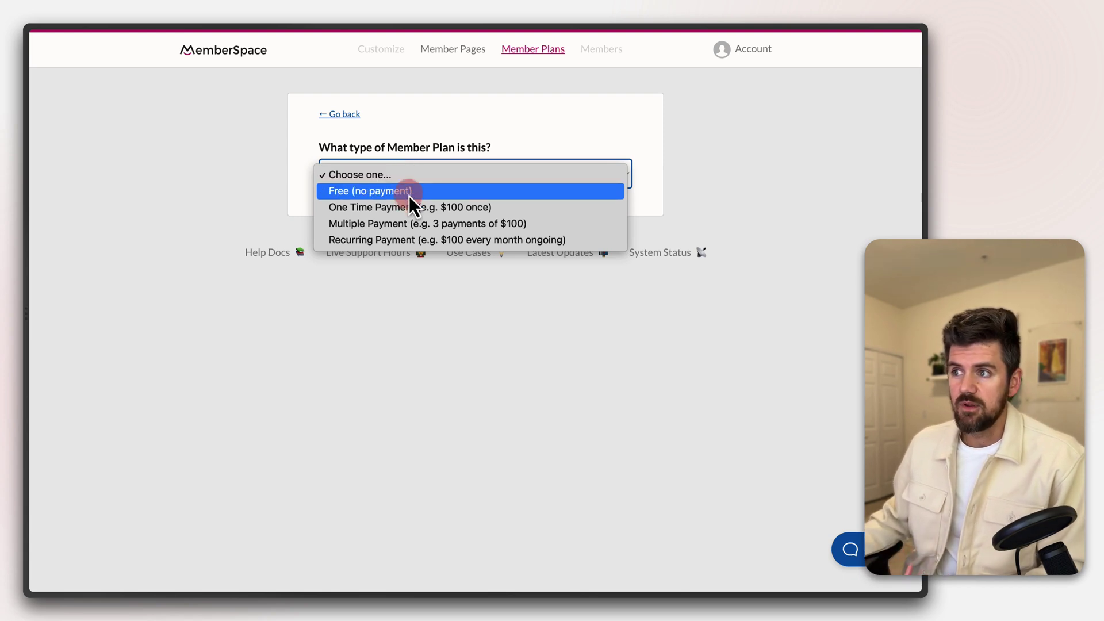
left_click(408, 196)
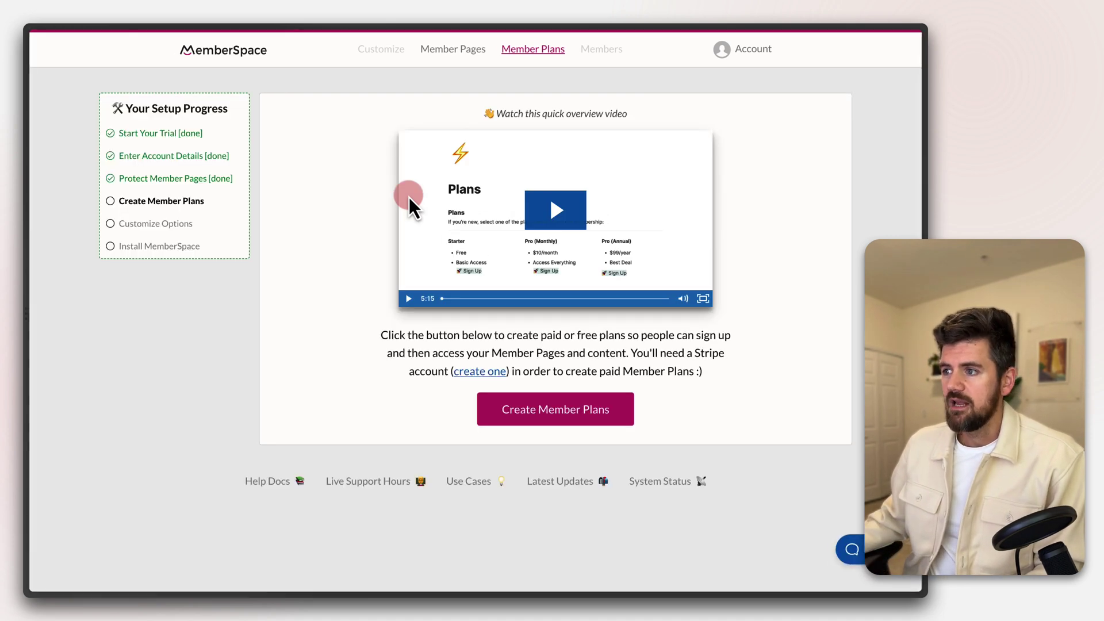
left_click(533, 414)
left_click(384, 179)
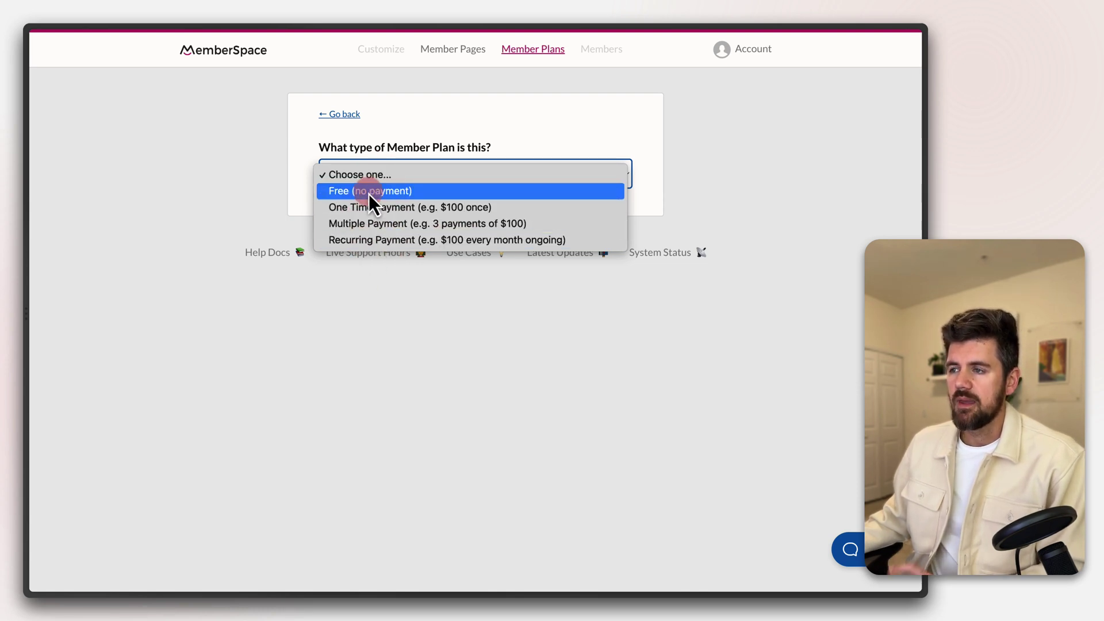
left_click(368, 195)
left_click(387, 239)
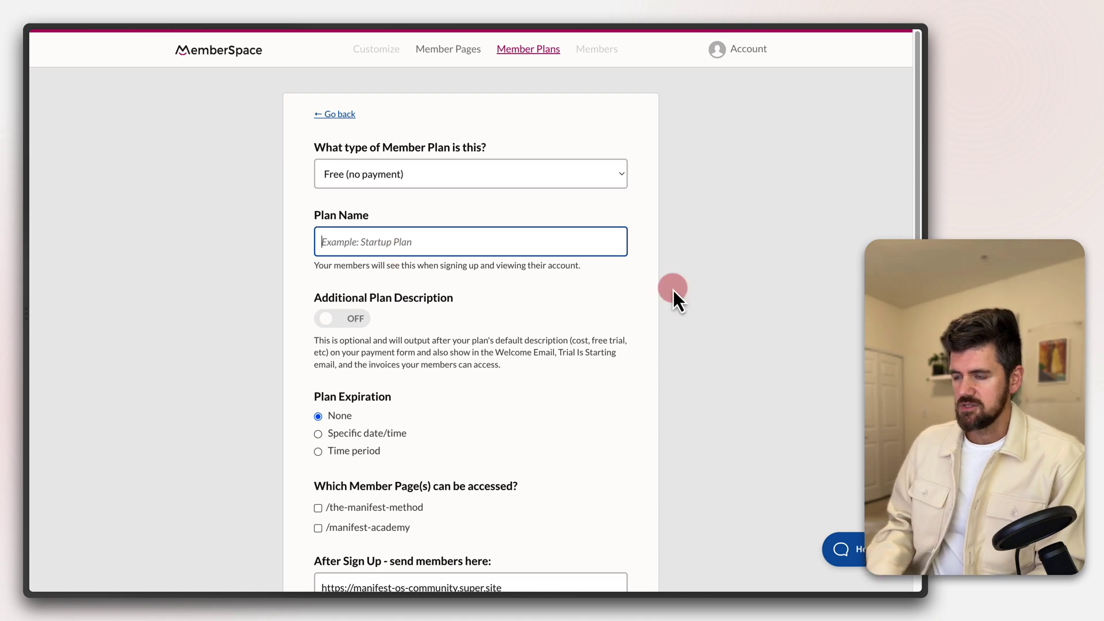
Name the plan 'Free Plan' with the description 'This is for Manifest OS users!'
type("Free Plan")
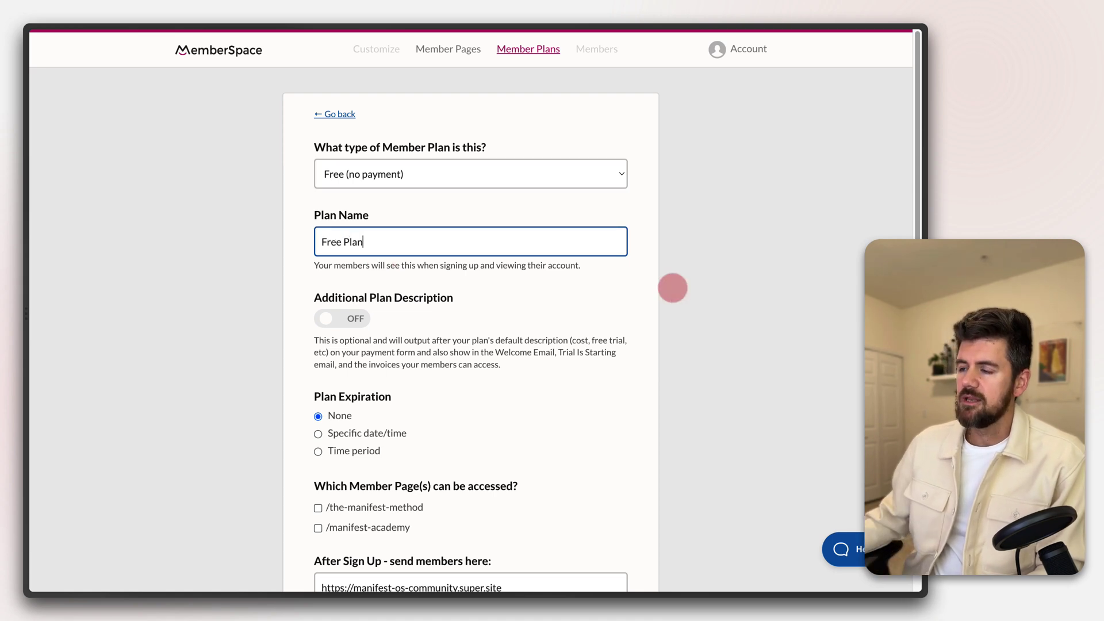
left_click(342, 319)
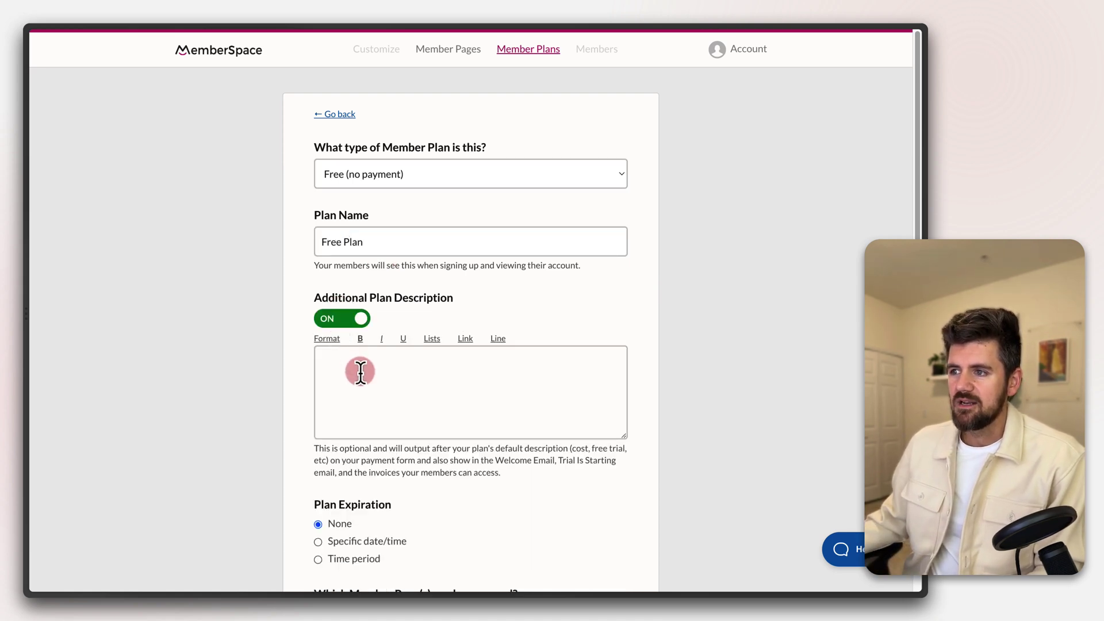
left_click(361, 370)
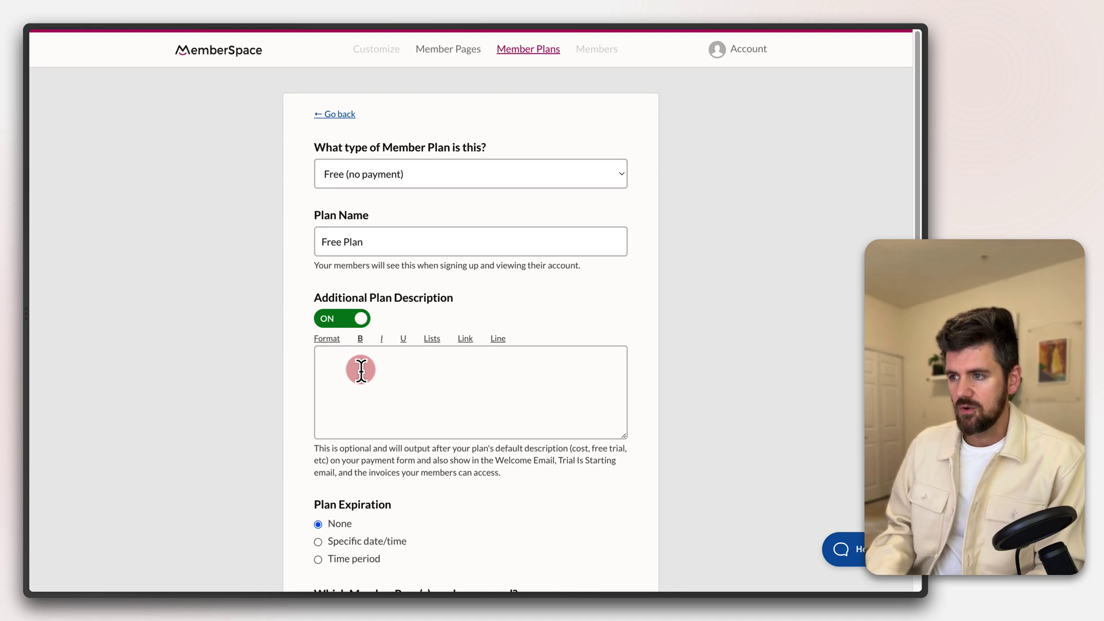
type("This is for Mani")
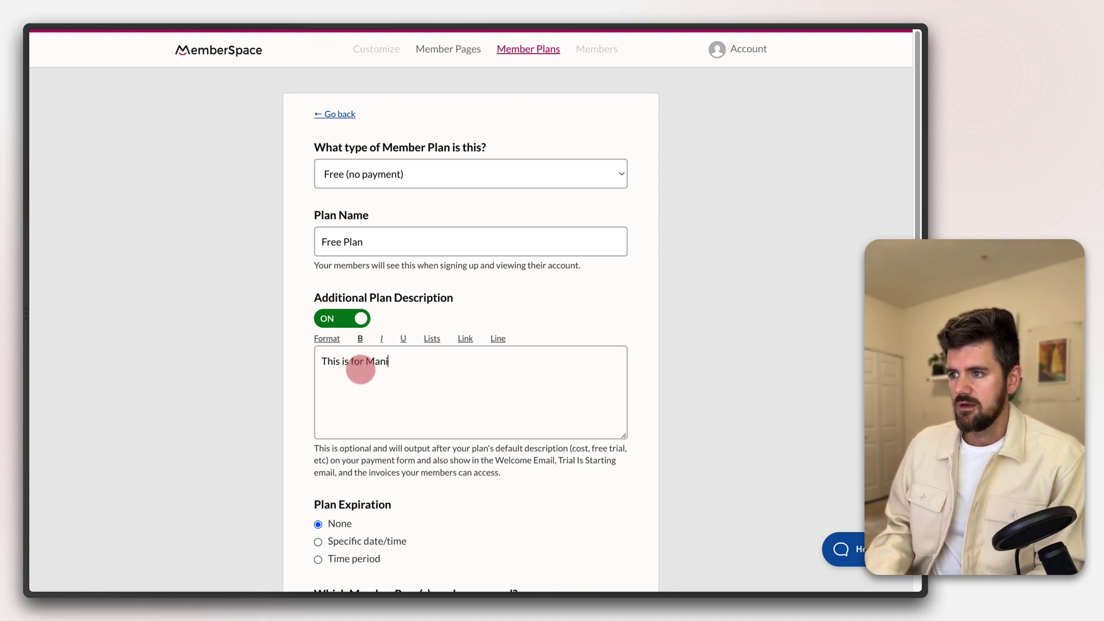
type("fest OS ")
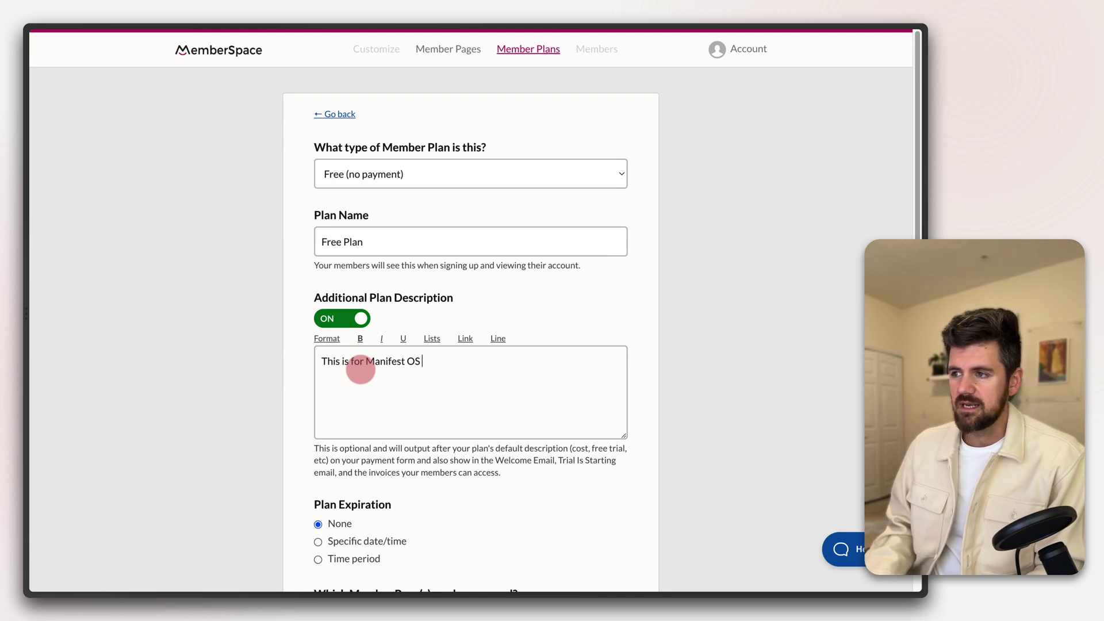
type("users")
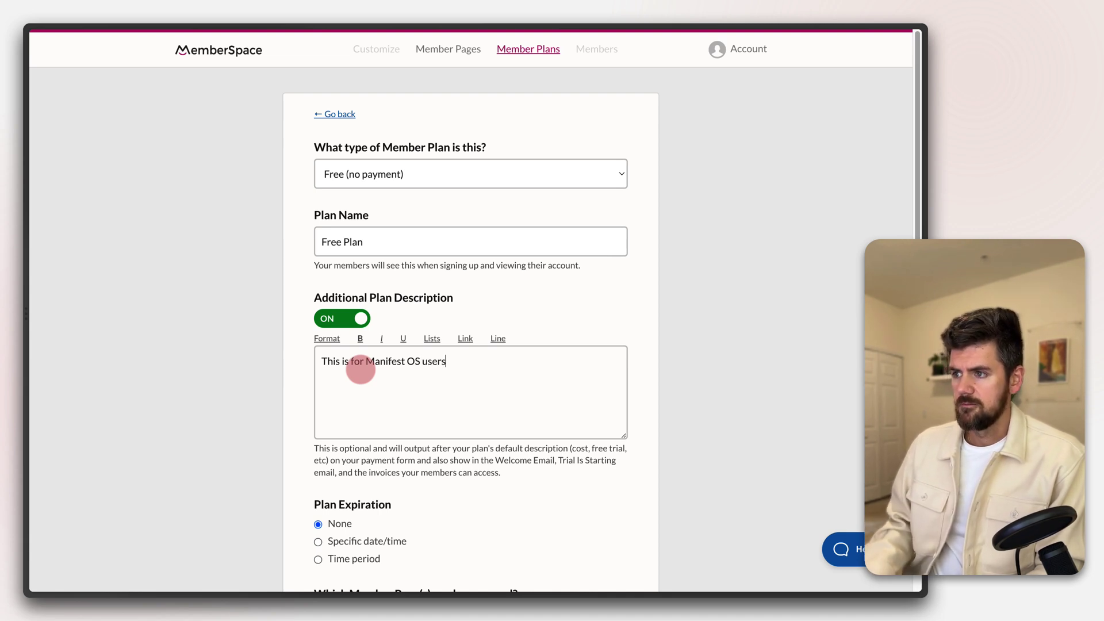
type("!")
scroll(363, 369, "down", 5)
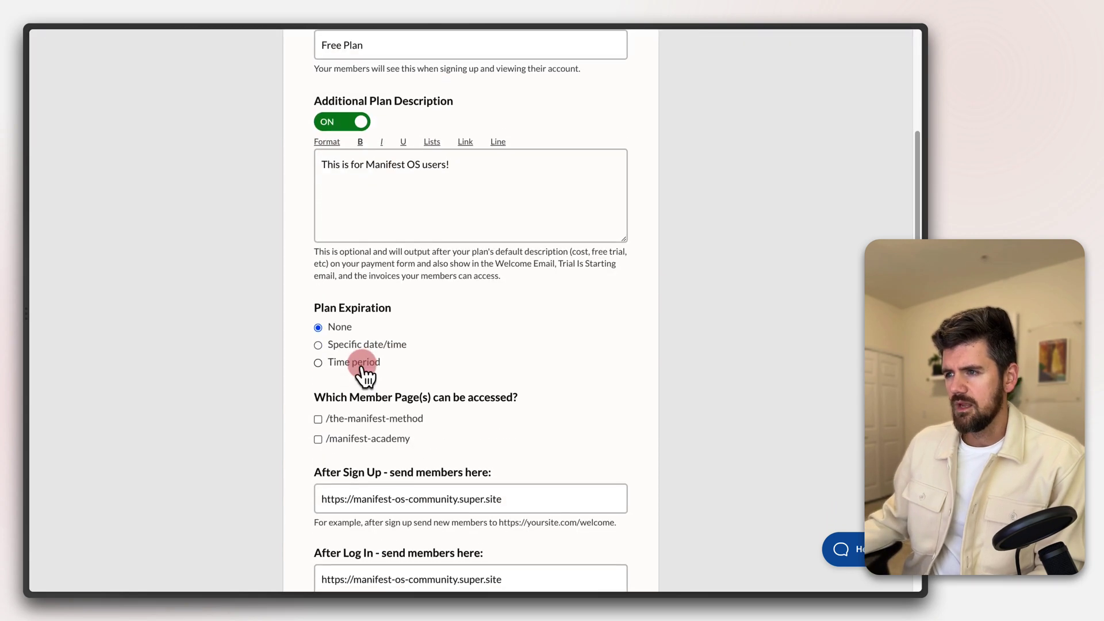
scroll(349, 297, "down", 2)
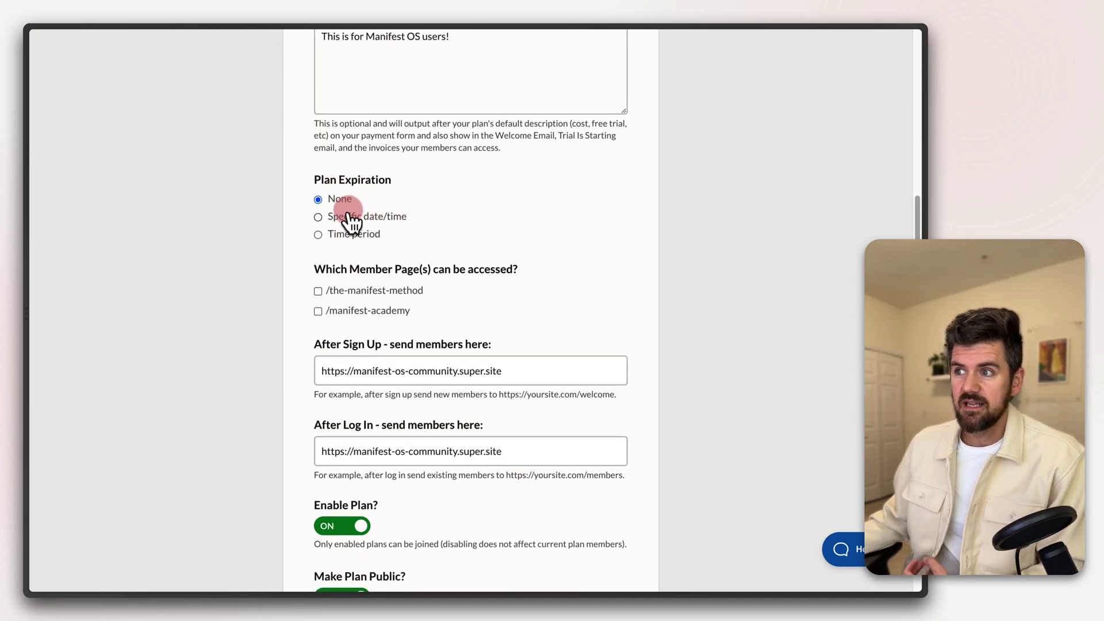
Set access to a 3-month time period and grant /the-manifest-method and /manifest-academy
left_click(319, 217)
left_click(380, 248)
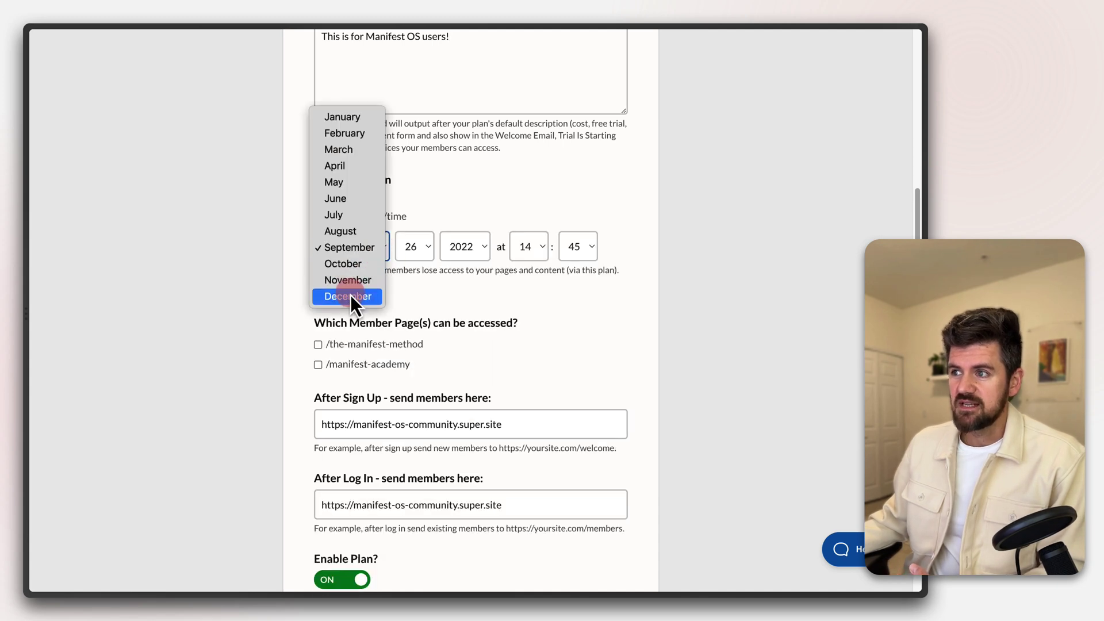
left_click(350, 296)
left_click(424, 259)
left_click(415, 329)
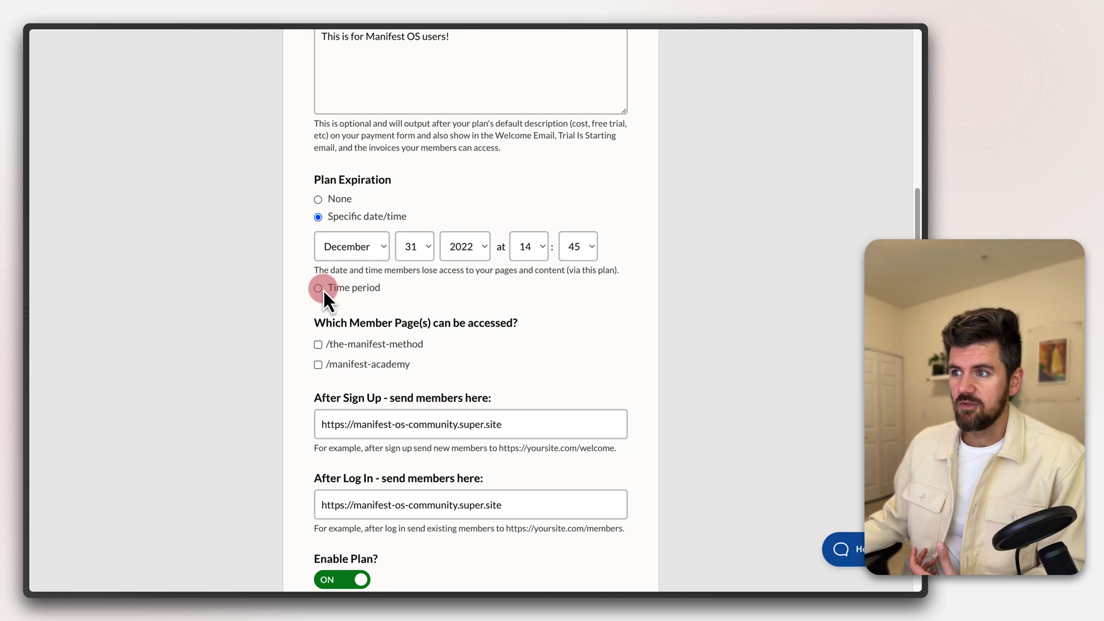
left_click(318, 287)
left_click(322, 266)
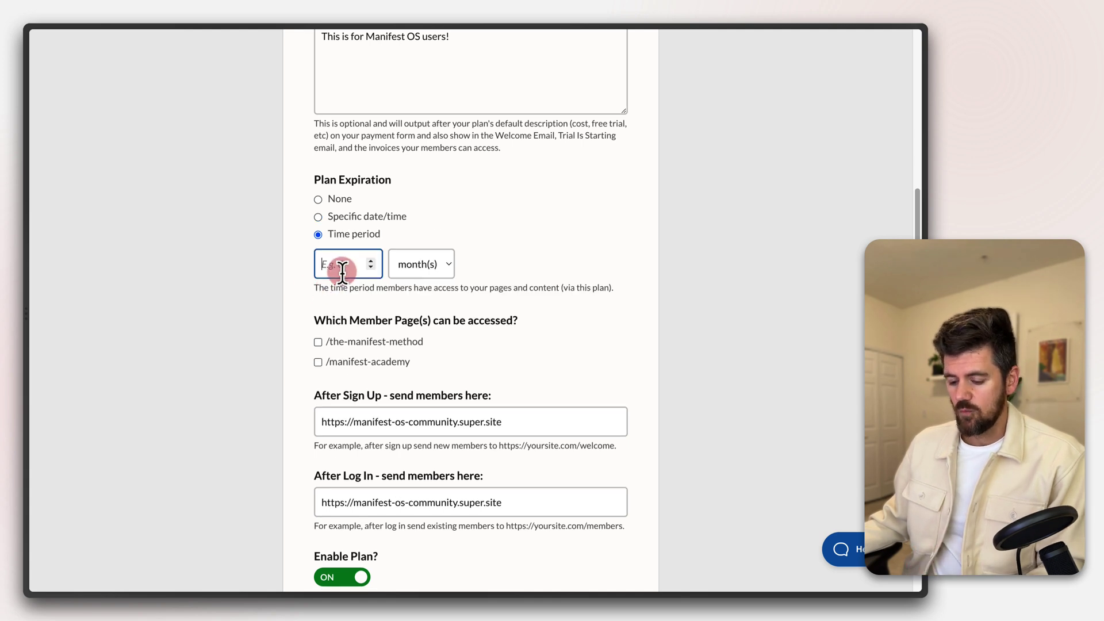
type("3")
left_click(252, 311)
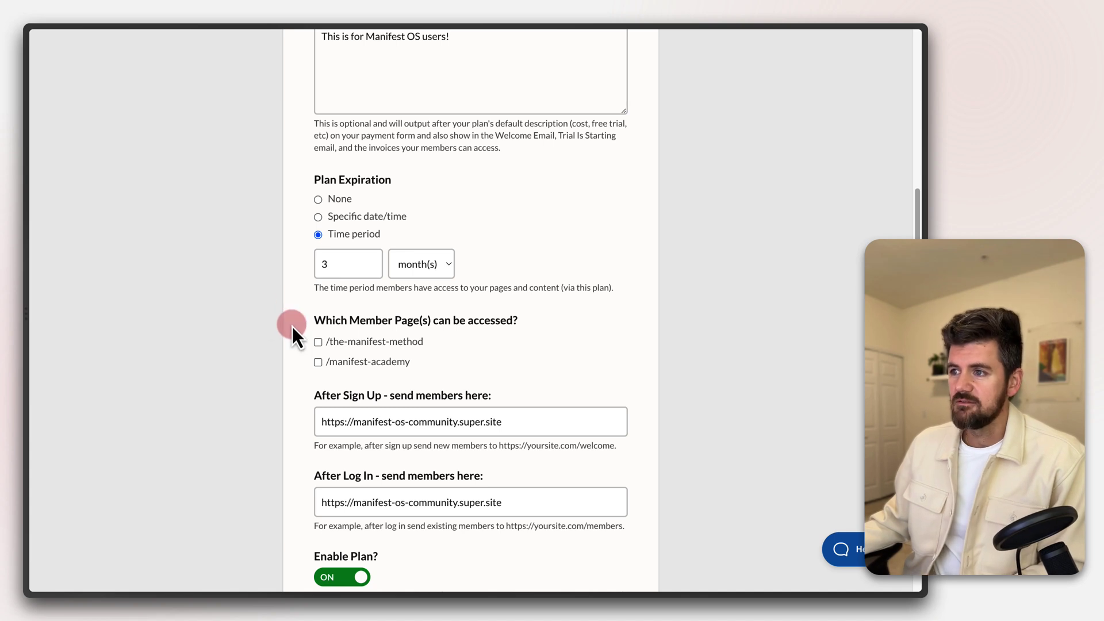
left_click(318, 342)
left_click(319, 362)
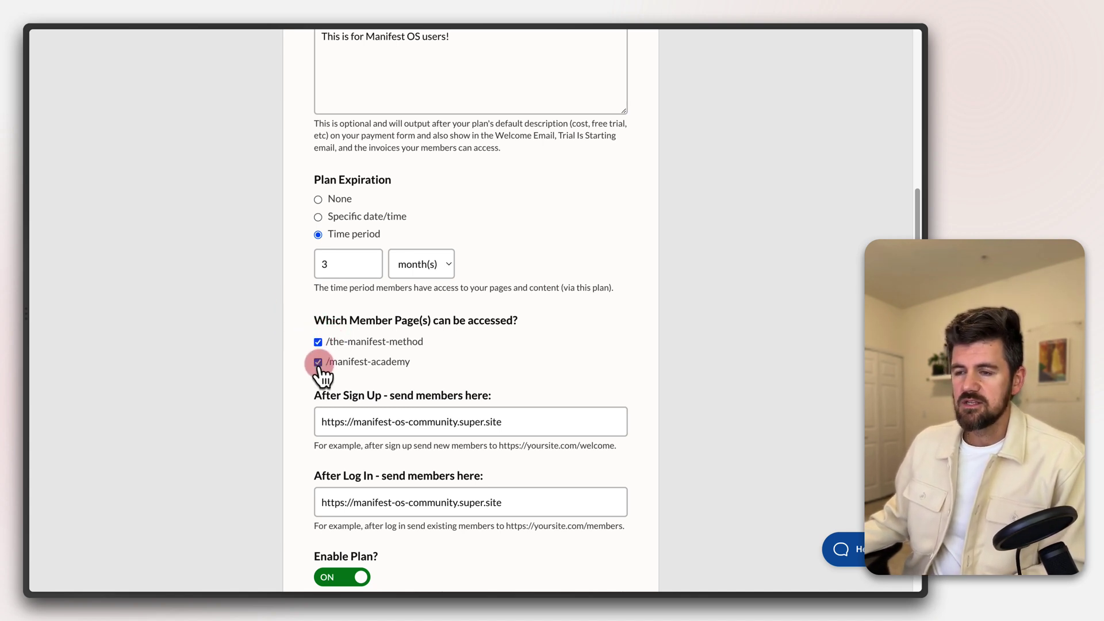
scroll(320, 368, "down", 2)
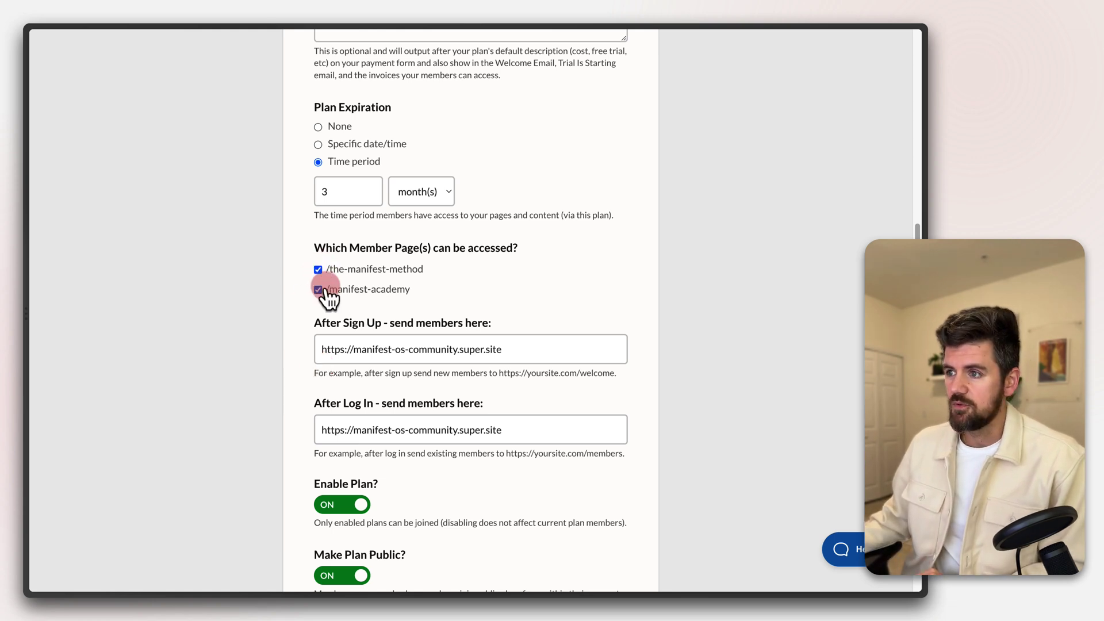
scroll(345, 377, "down", 1)
scroll(351, 380, "down", 1)
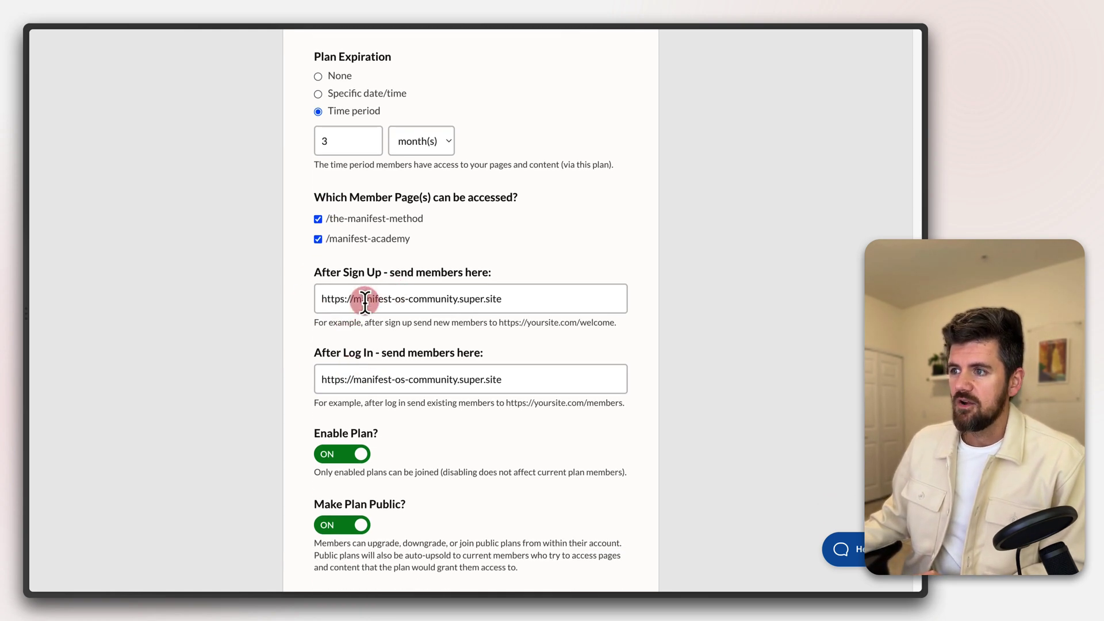
left_click(364, 299)
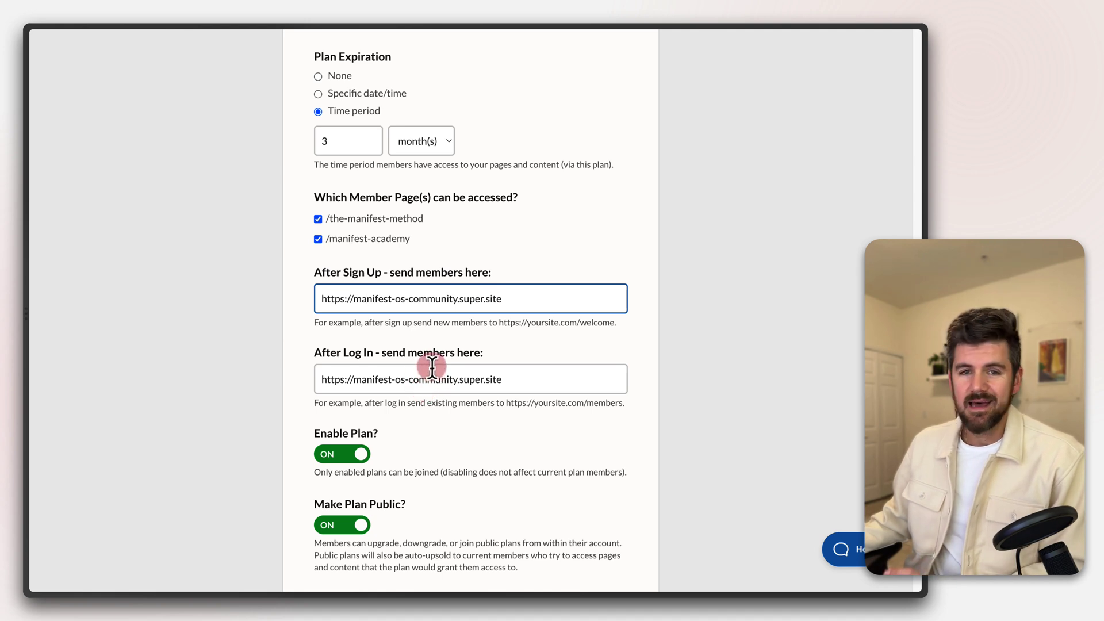
scroll(437, 386, "down", 2)
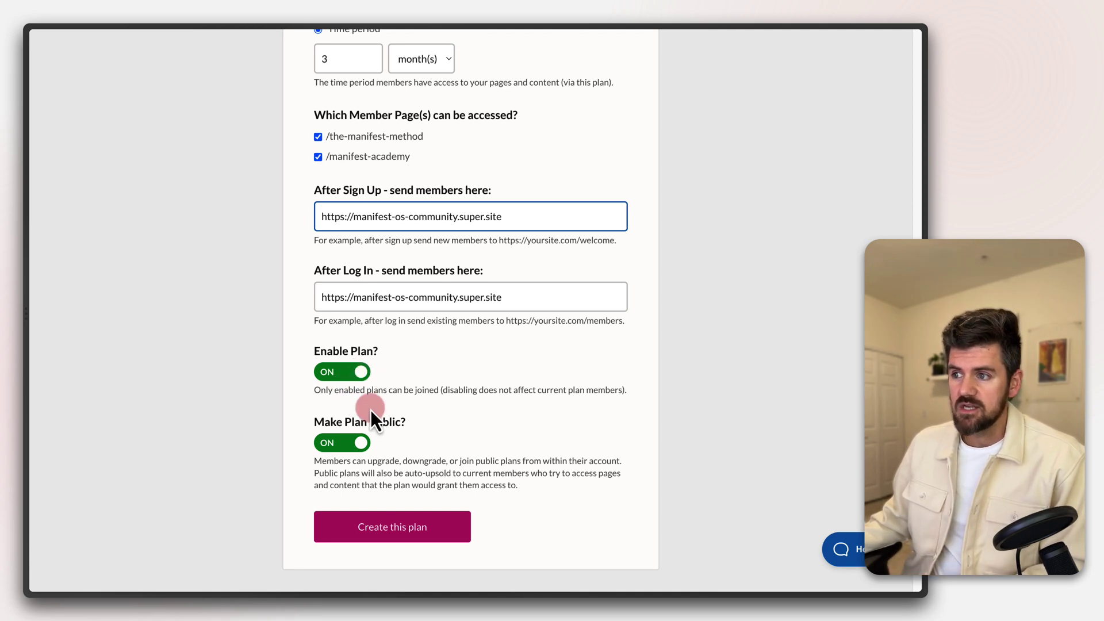
left_click(366, 451)
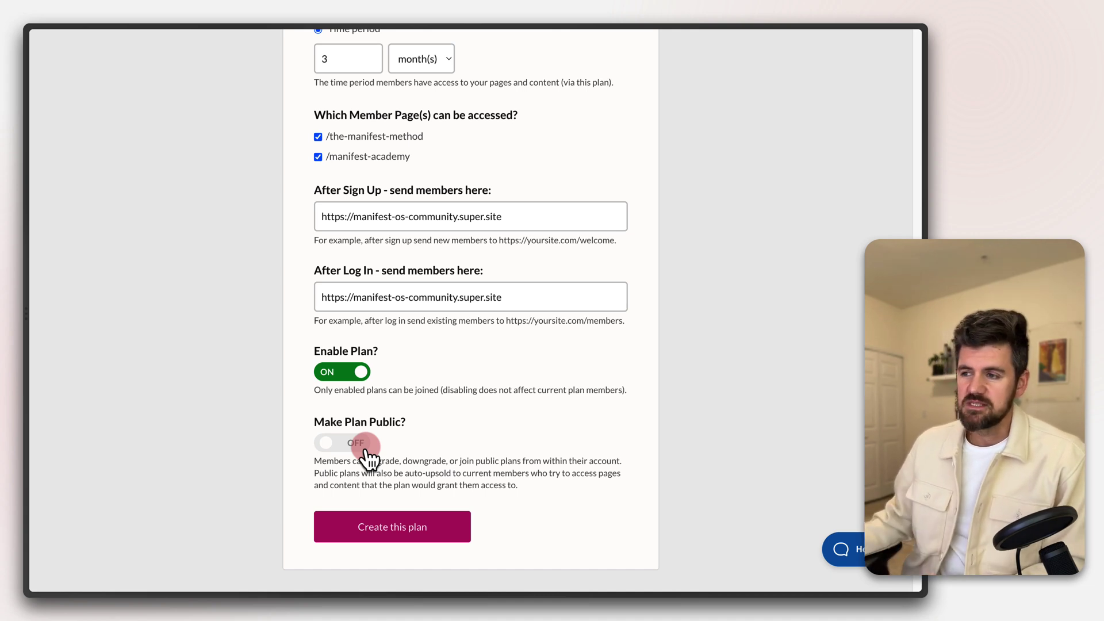
left_click(352, 443)
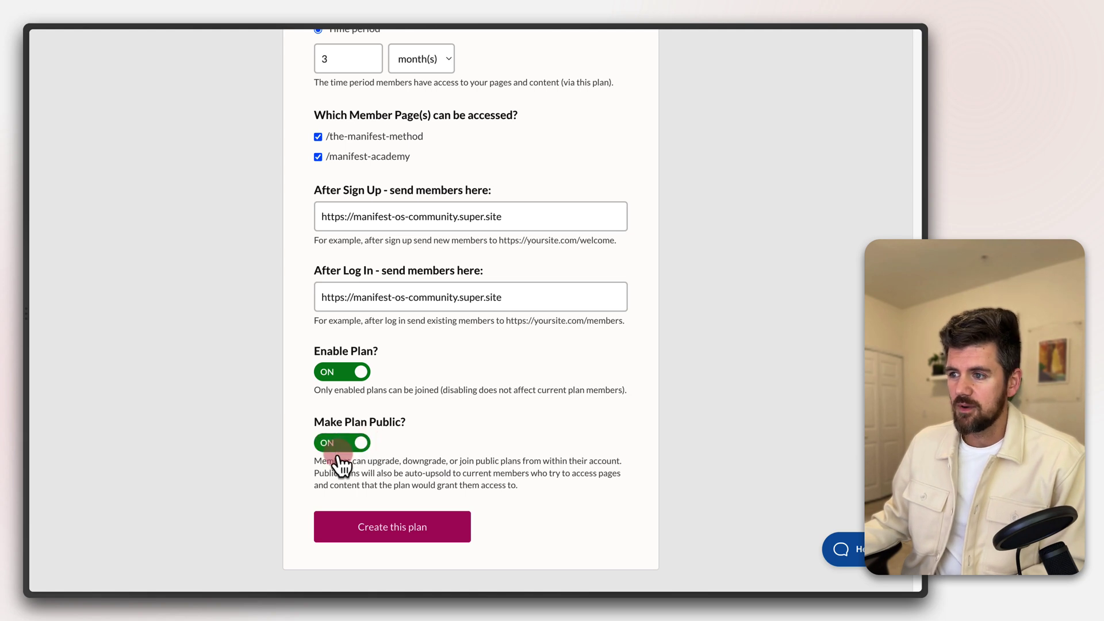
left_click(386, 537)
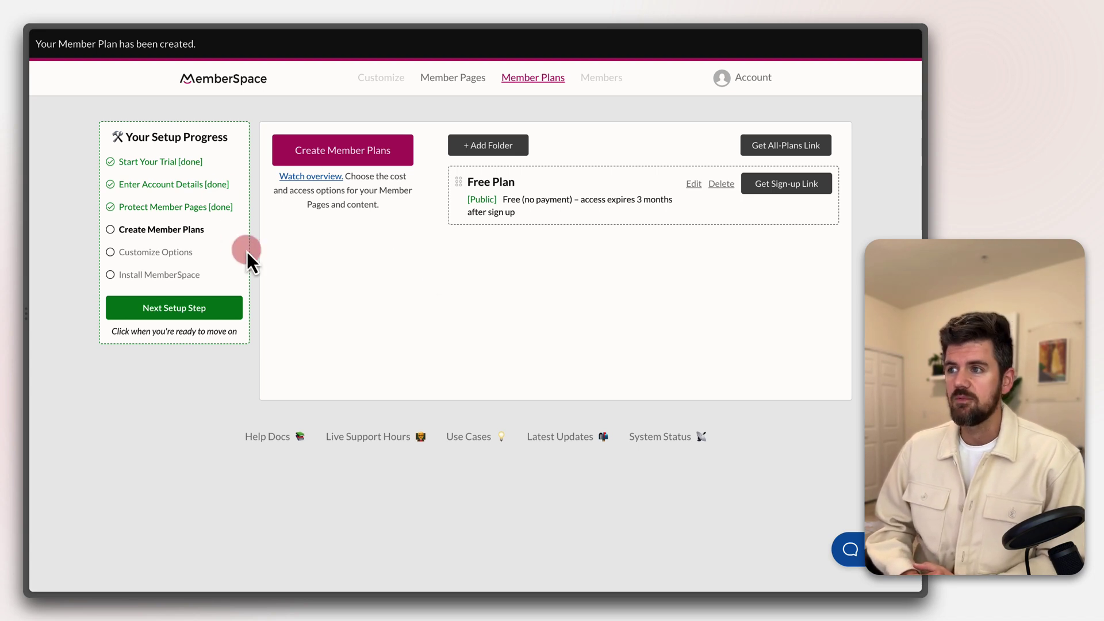
Advance to the Install step, open the Notion integration, and select its entire install script
left_click(172, 315)
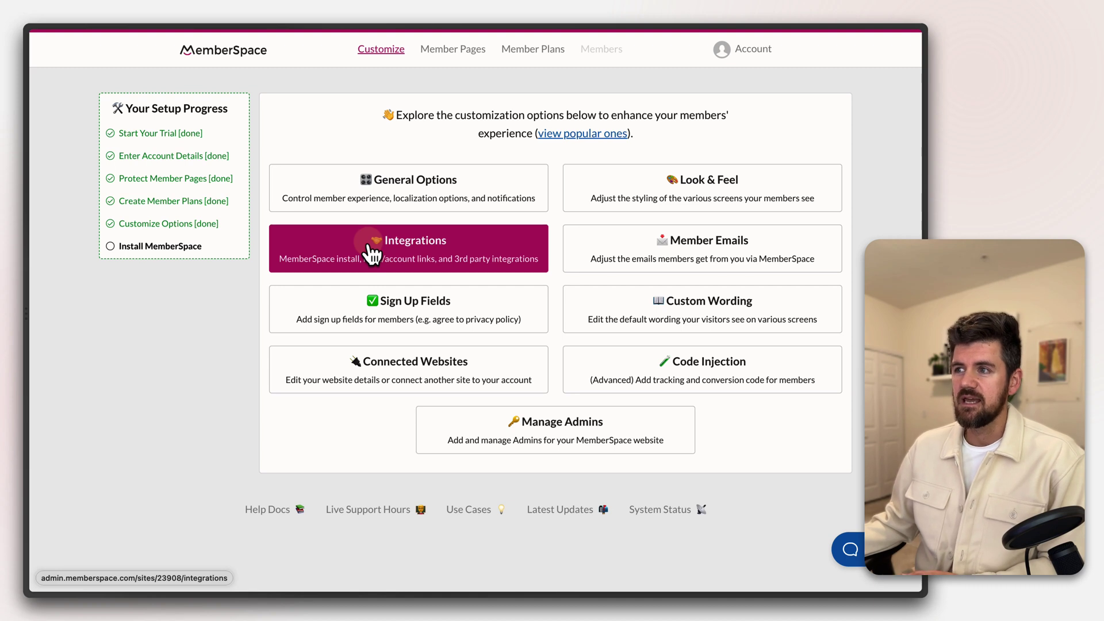
left_click(414, 258)
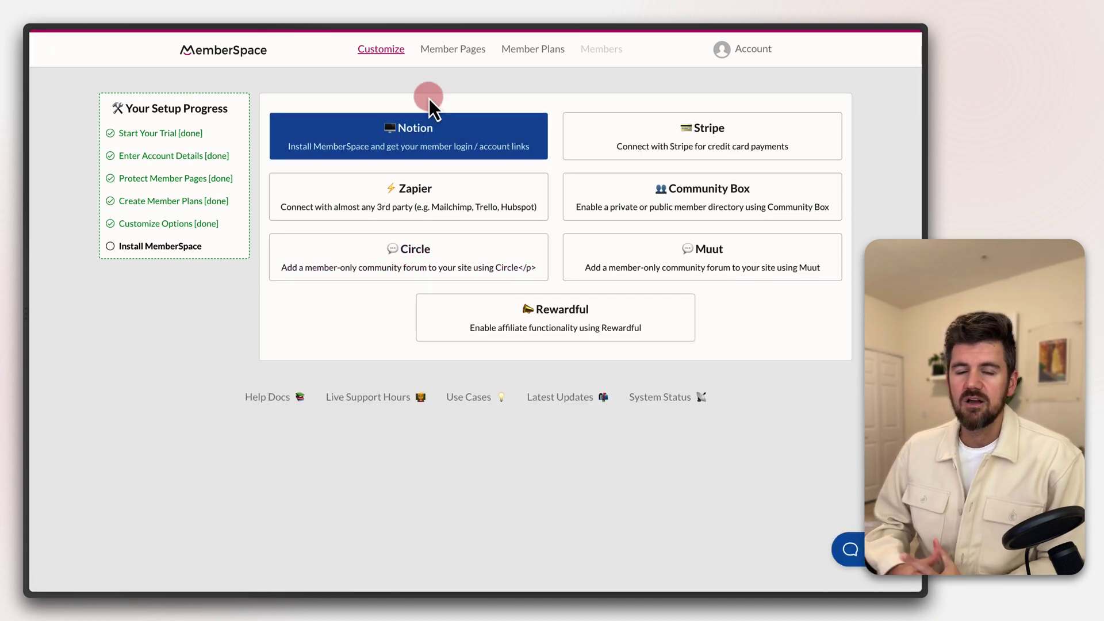
left_click(429, 145)
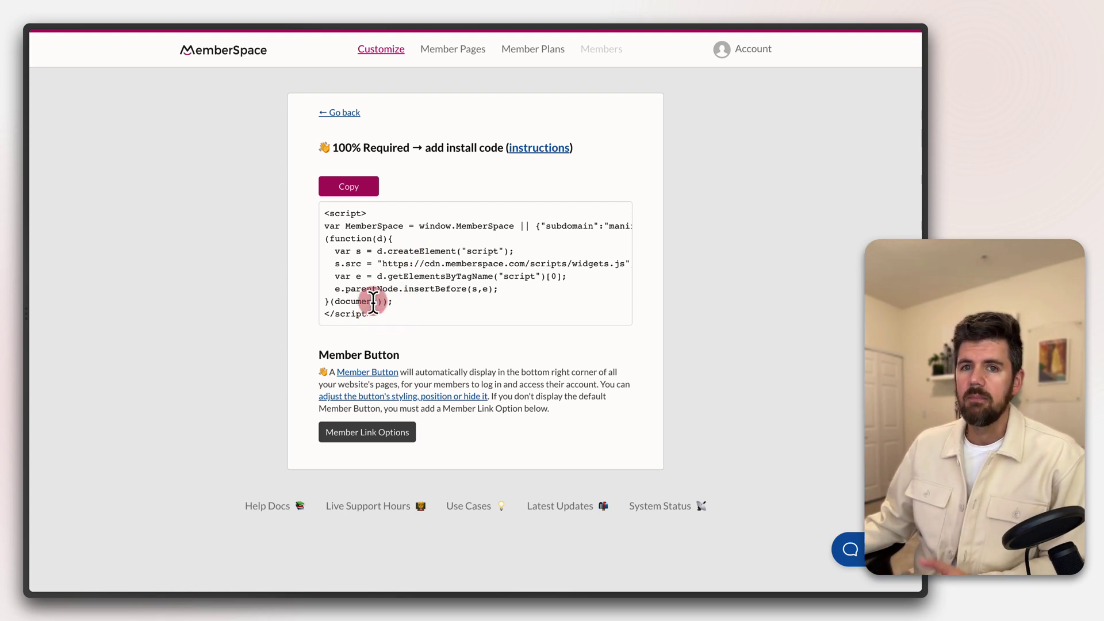
left_click_drag(373, 310, 320, 216)
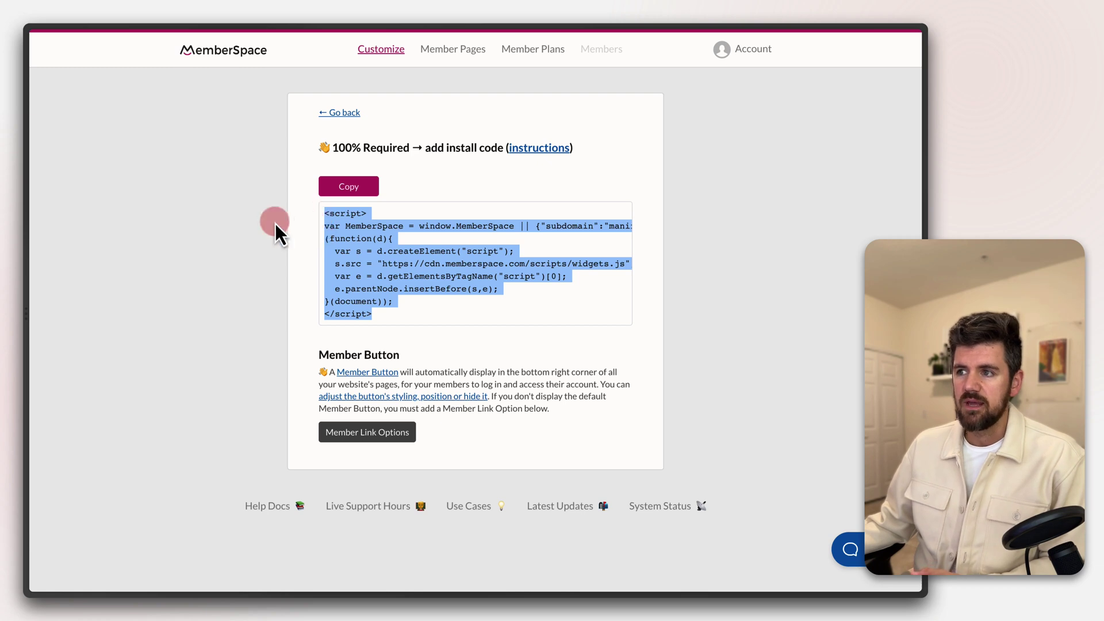
Paste the install script into Super's global Head code, save, and return to MemberSpace
mouse_move(33, 186)
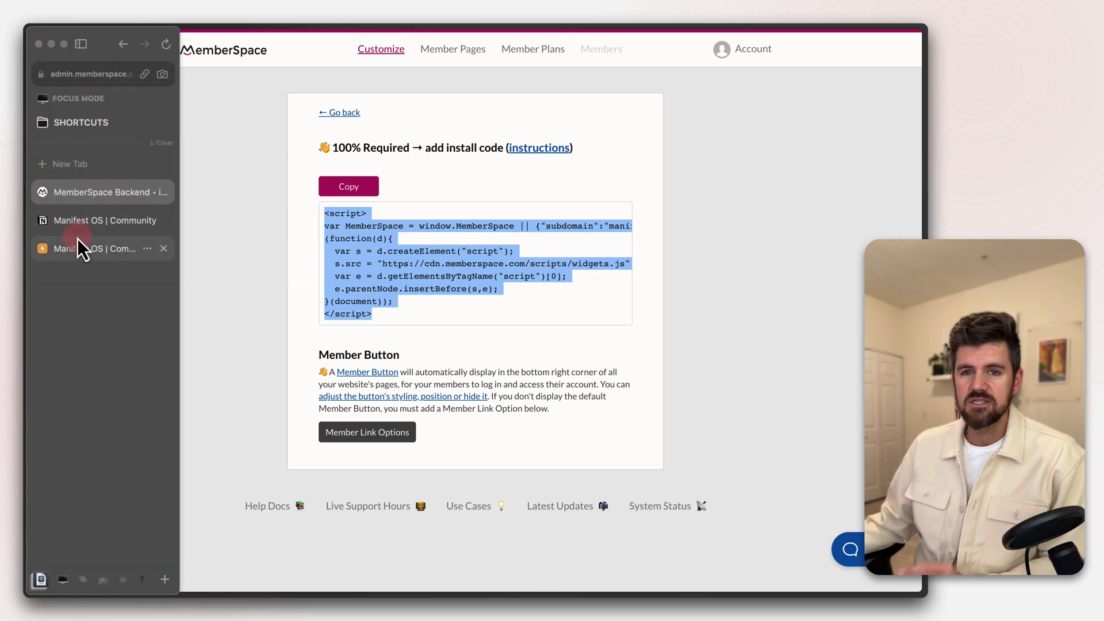
left_click(79, 248)
left_click(78, 79)
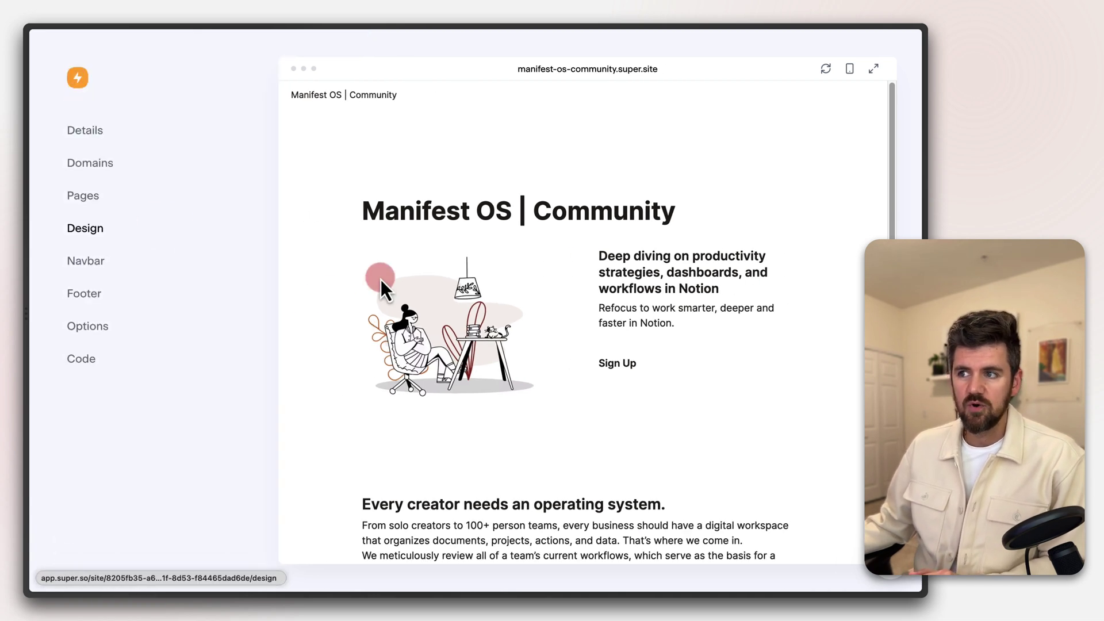
left_click(83, 360)
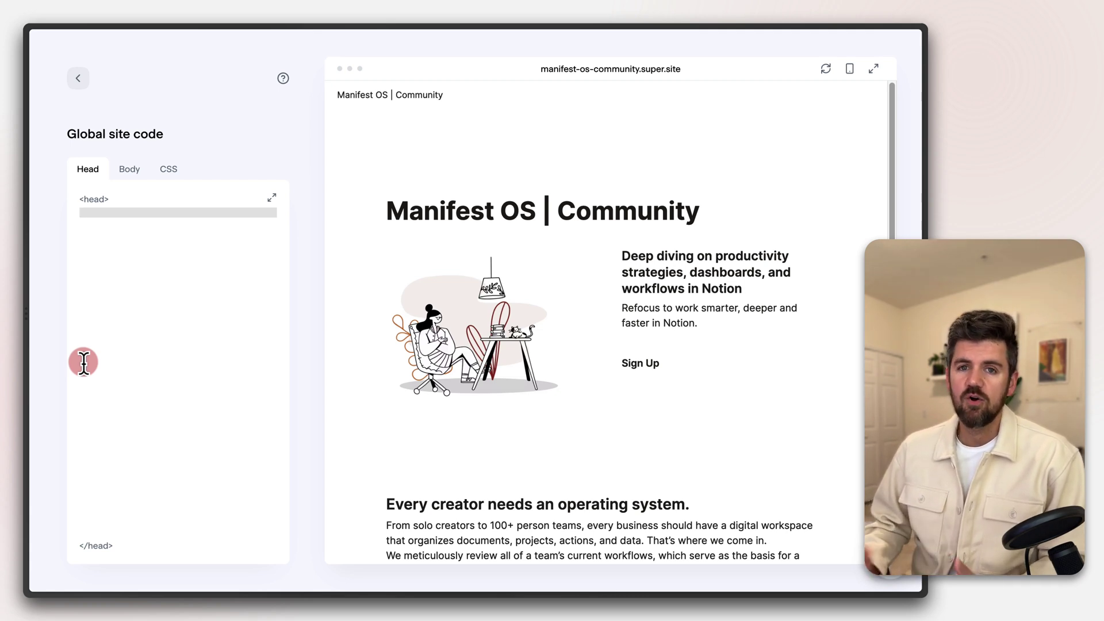
key("super+v")
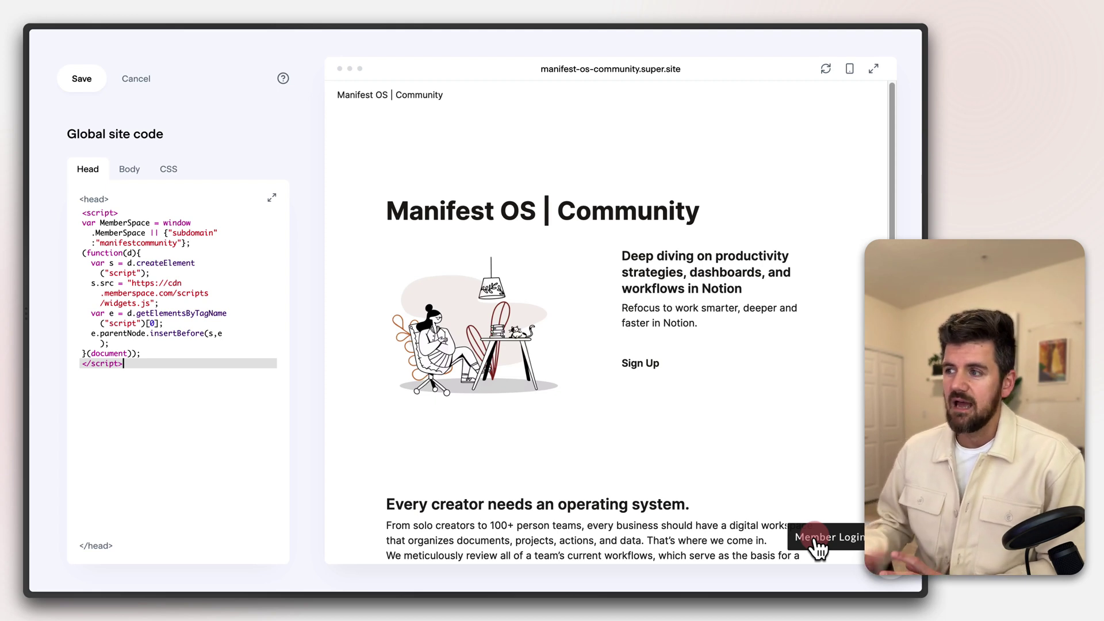
left_click(82, 79)
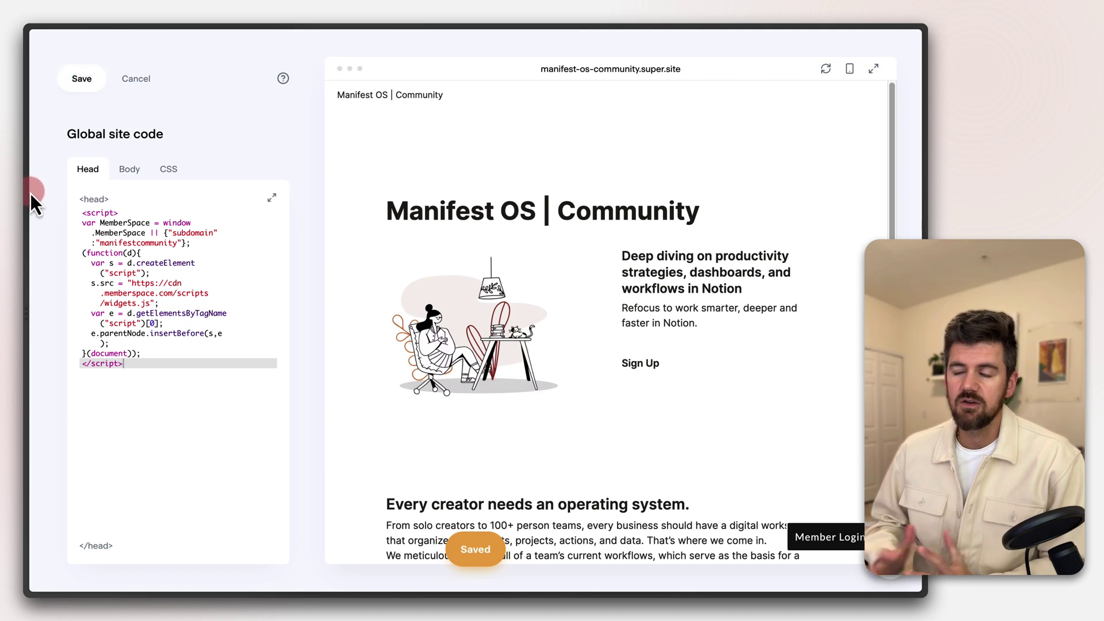
mouse_move(29, 203)
left_click(82, 220)
left_click(83, 196)
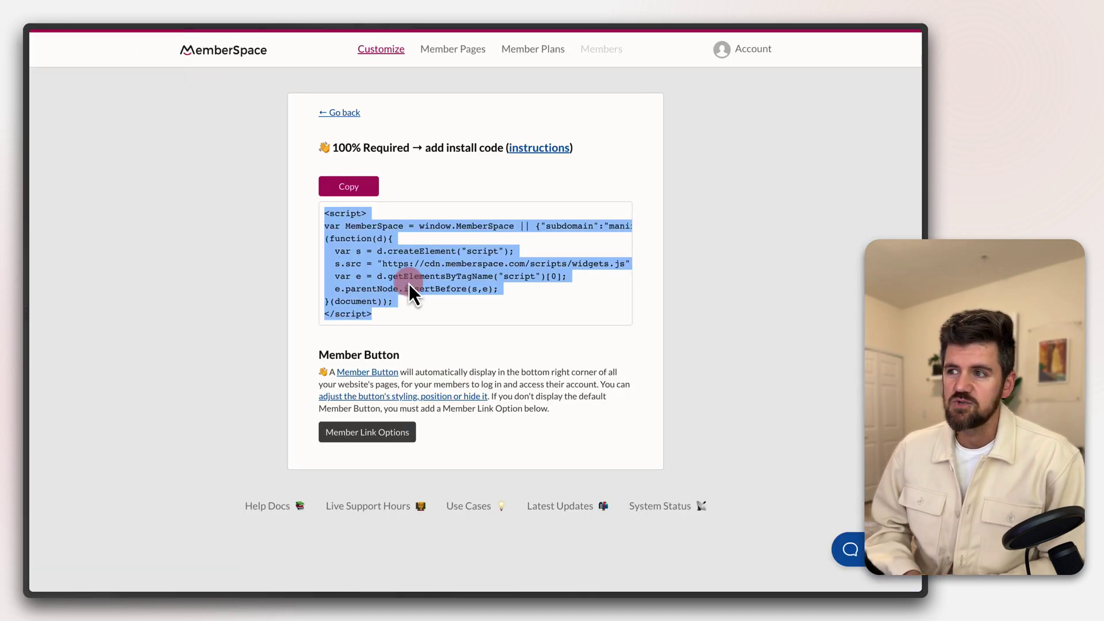
Reopen the Install MemberSpace step and scroll to see the Successfully Installed status
left_click(299, 419)
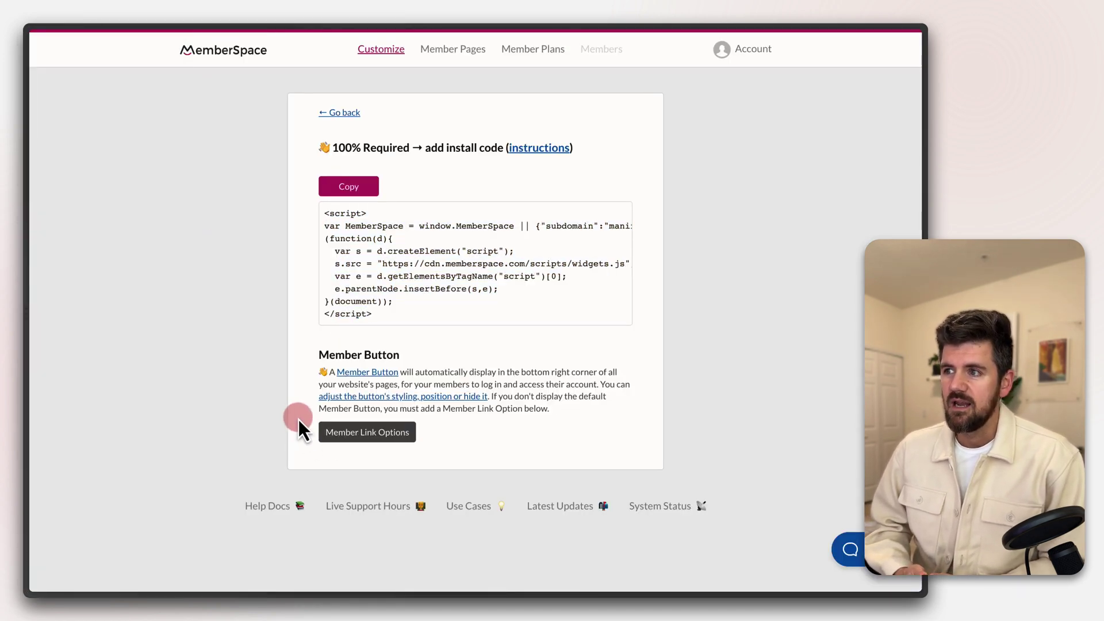
left_click(343, 114)
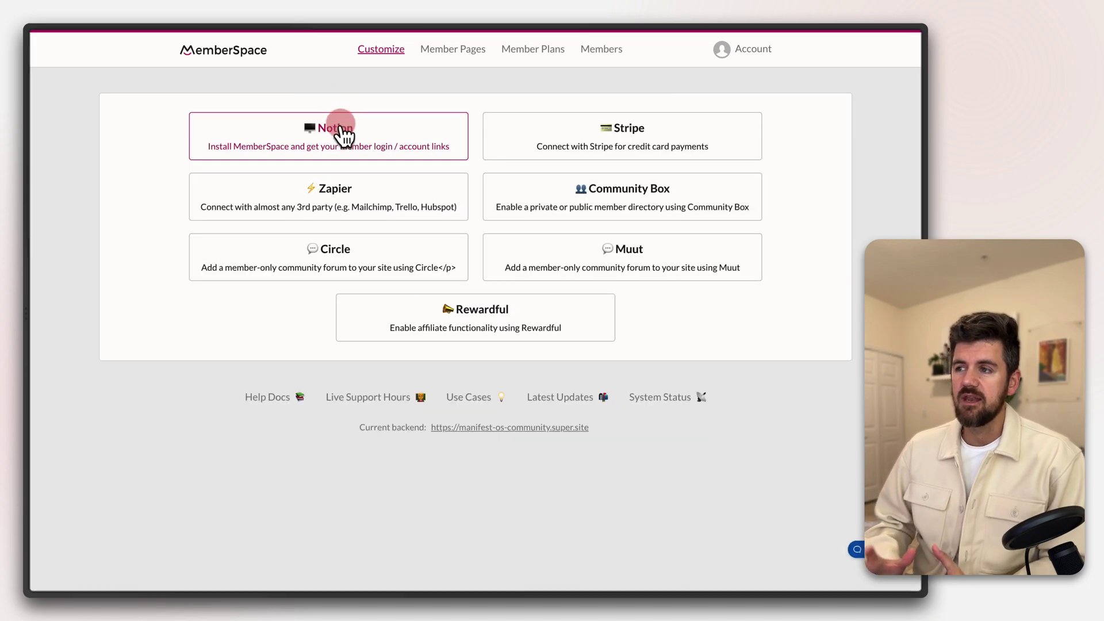
left_click(402, 138)
key("super+p")
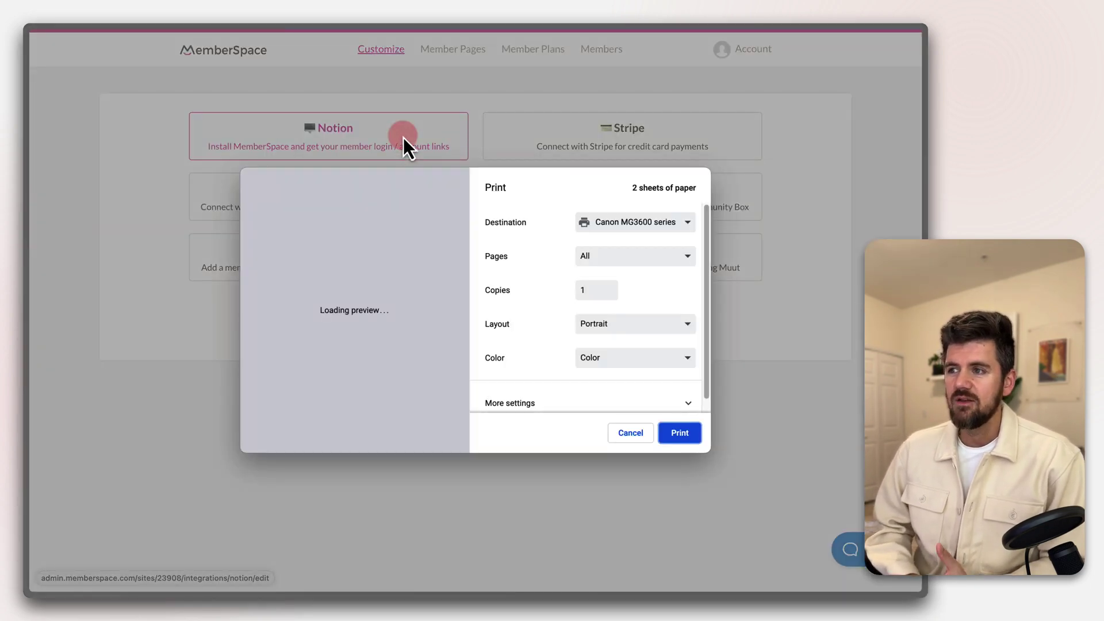
key("Escape")
key("super+bracketleft")
key("super+bracketleft")
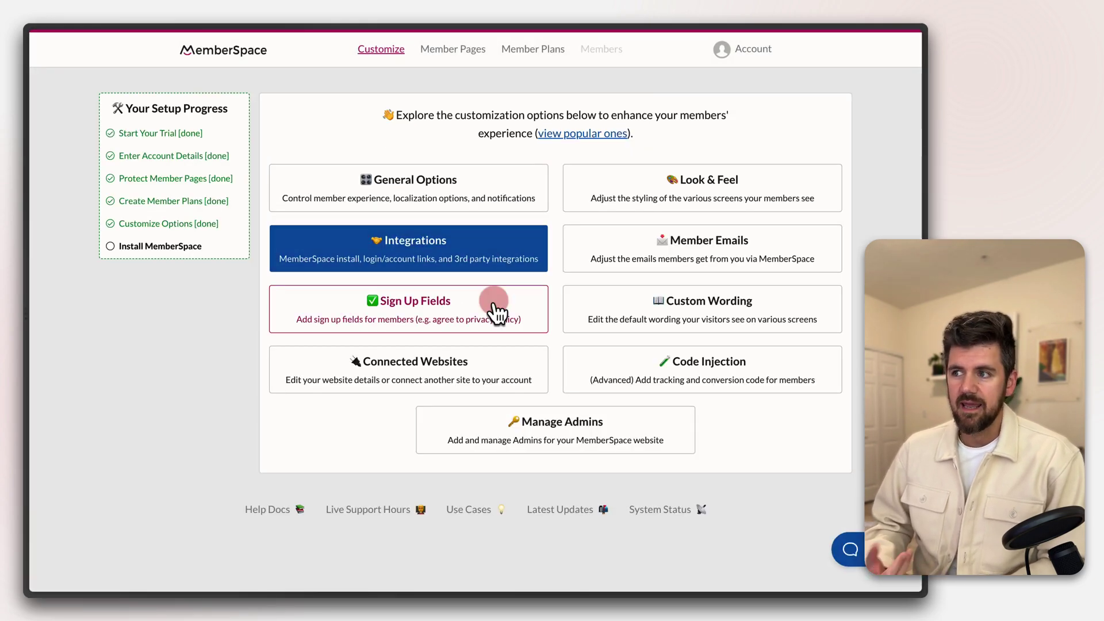
left_click(188, 253)
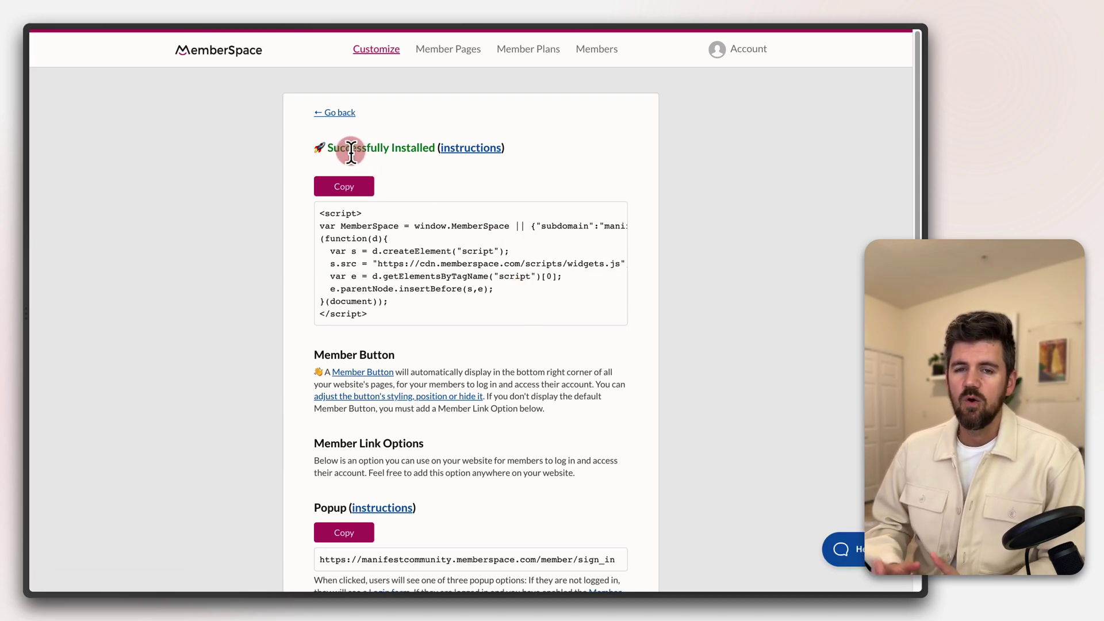
scroll(451, 340, "down", 3)
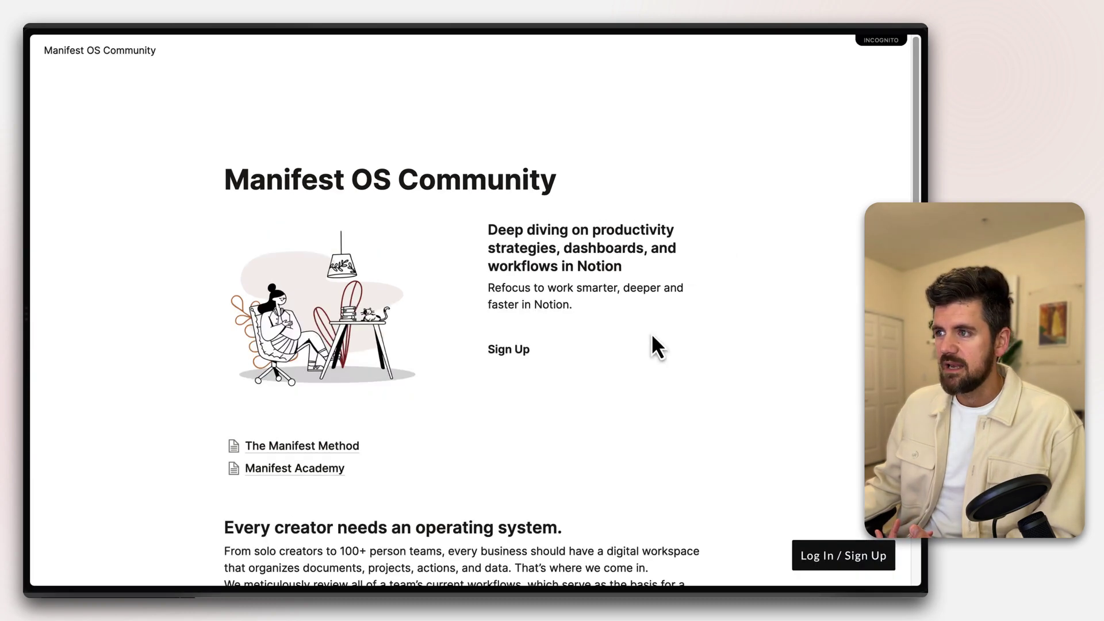
Check that The Manifest Method and Manifest Academy links both show a login-required prompt
left_click(291, 447)
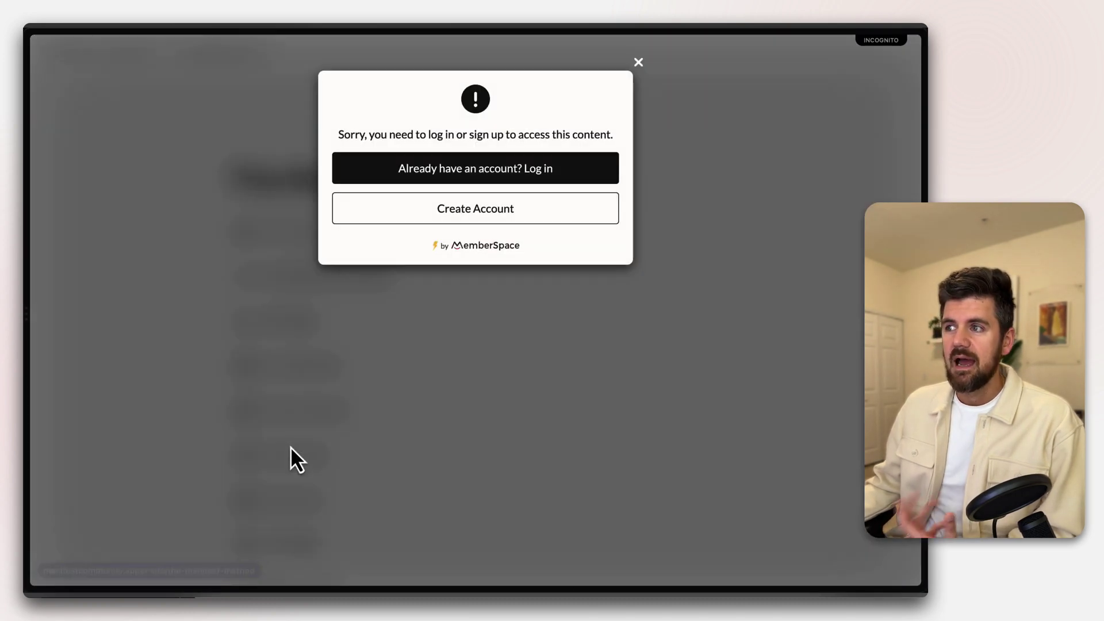
left_click(639, 62)
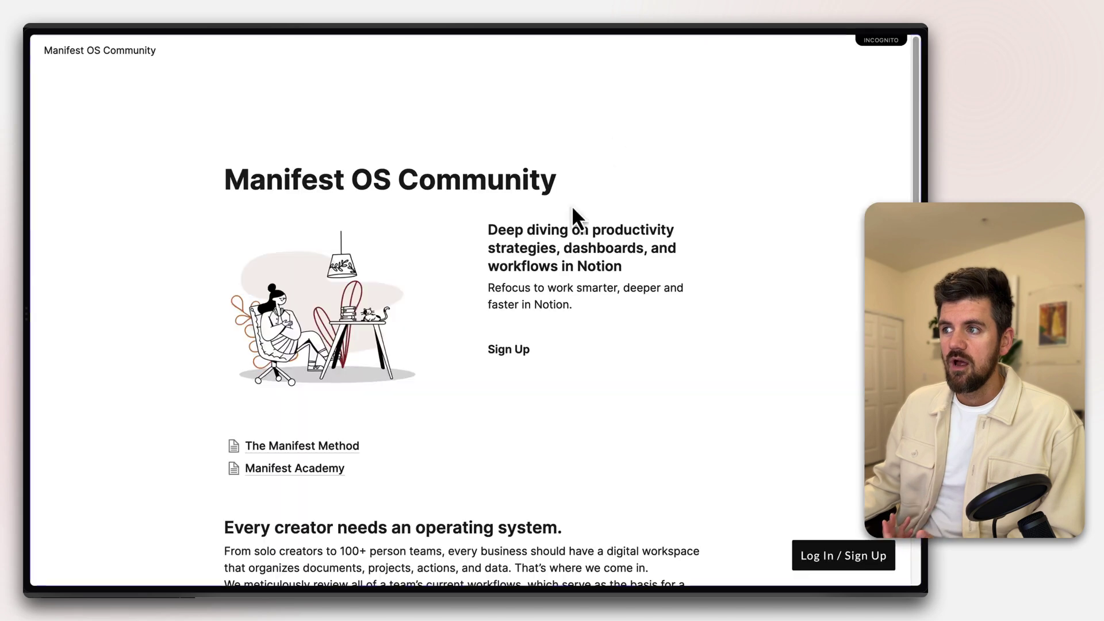
left_click(295, 468)
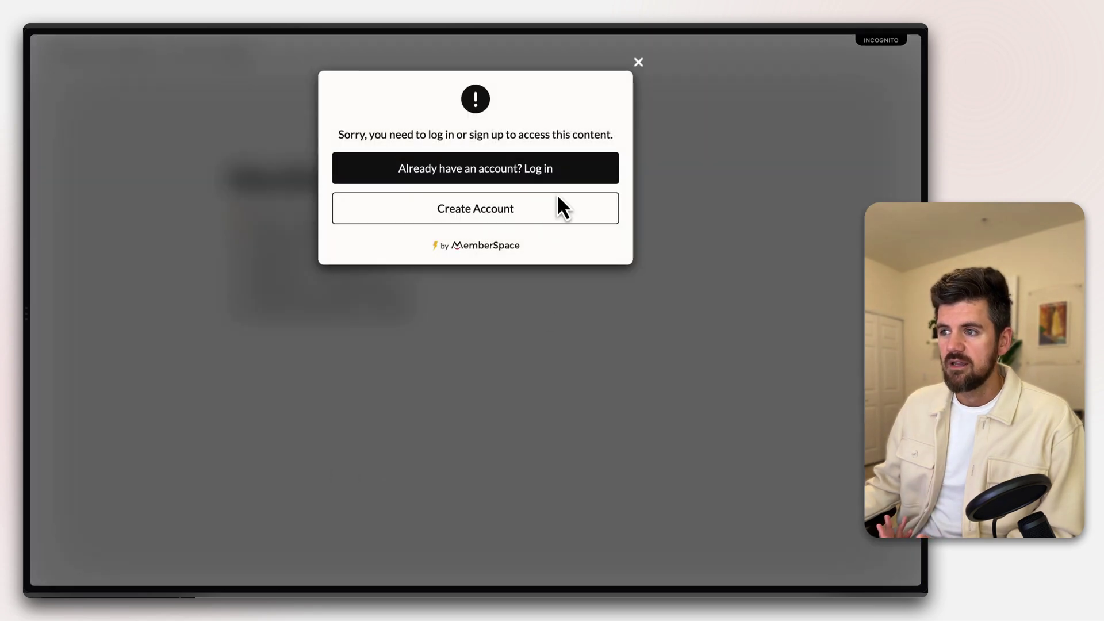
left_click(638, 62)
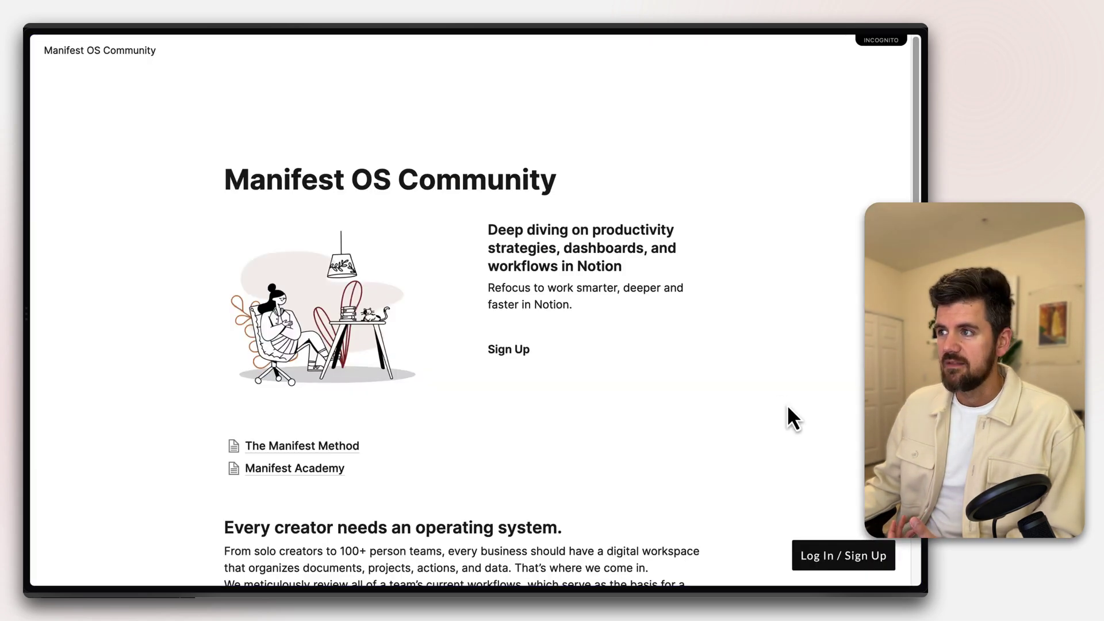
Zoom out the live site, open the member login popup, view the sign-up form, then close it
key("super+minus")
left_click(729, 426)
left_click(840, 526)
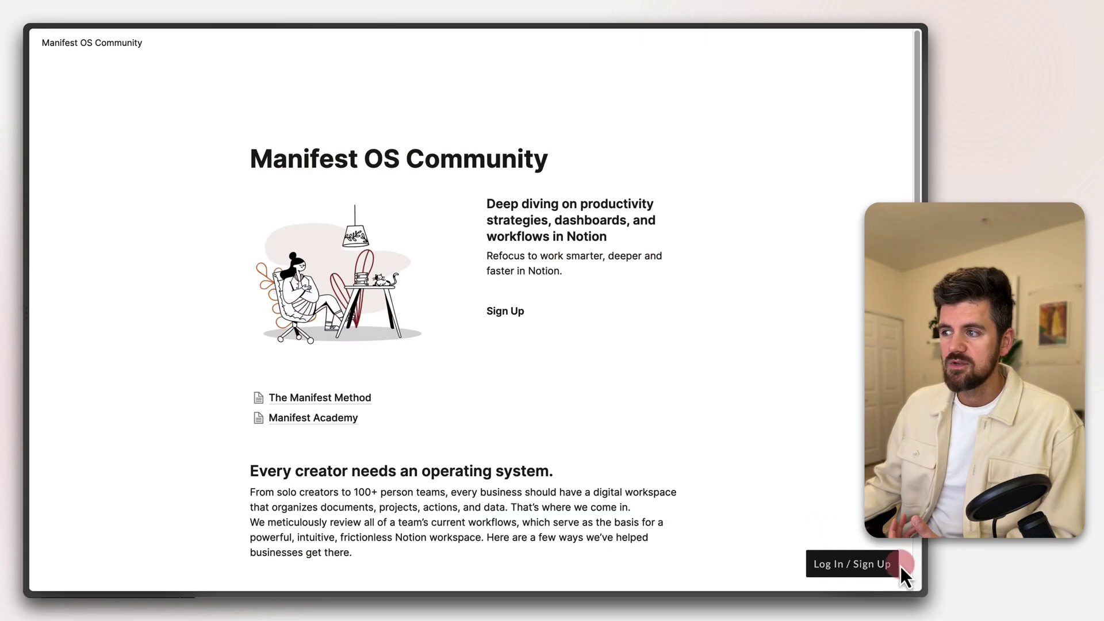
left_click(860, 580)
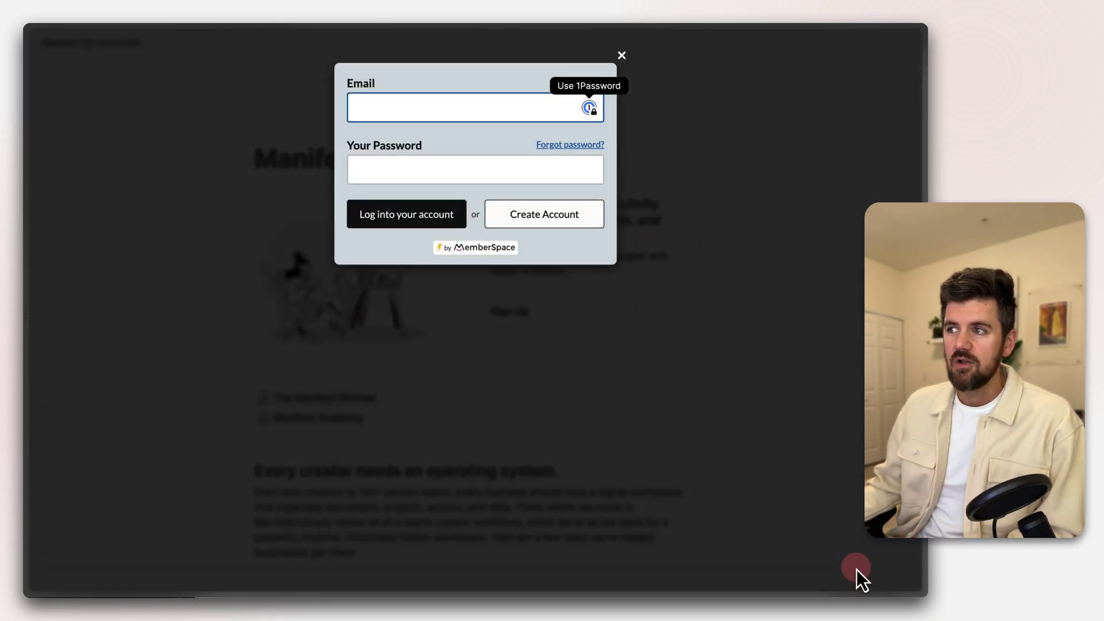
left_click(568, 213)
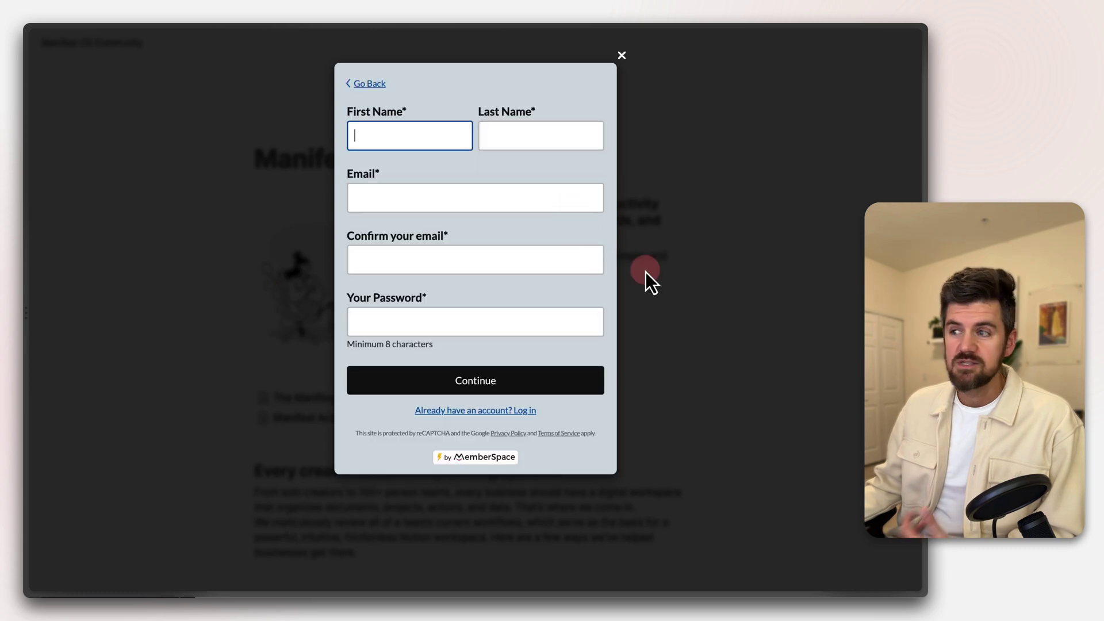
left_click(627, 59)
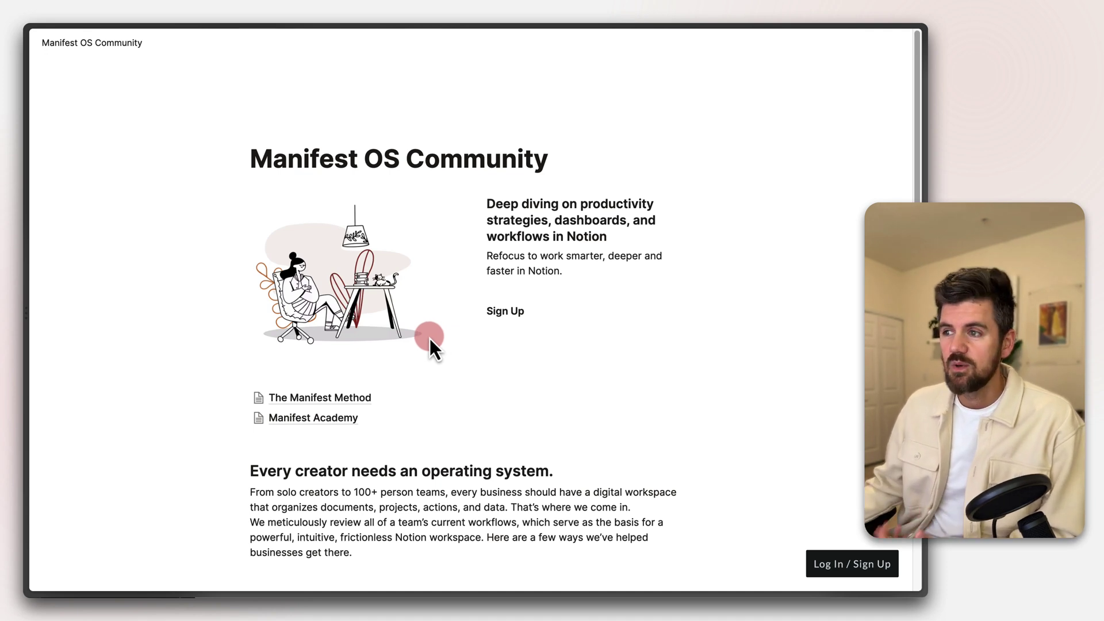
In the MemberSpace admin, open Customize > Look & Feel styling for the Login screen
mouse_move(26, 225)
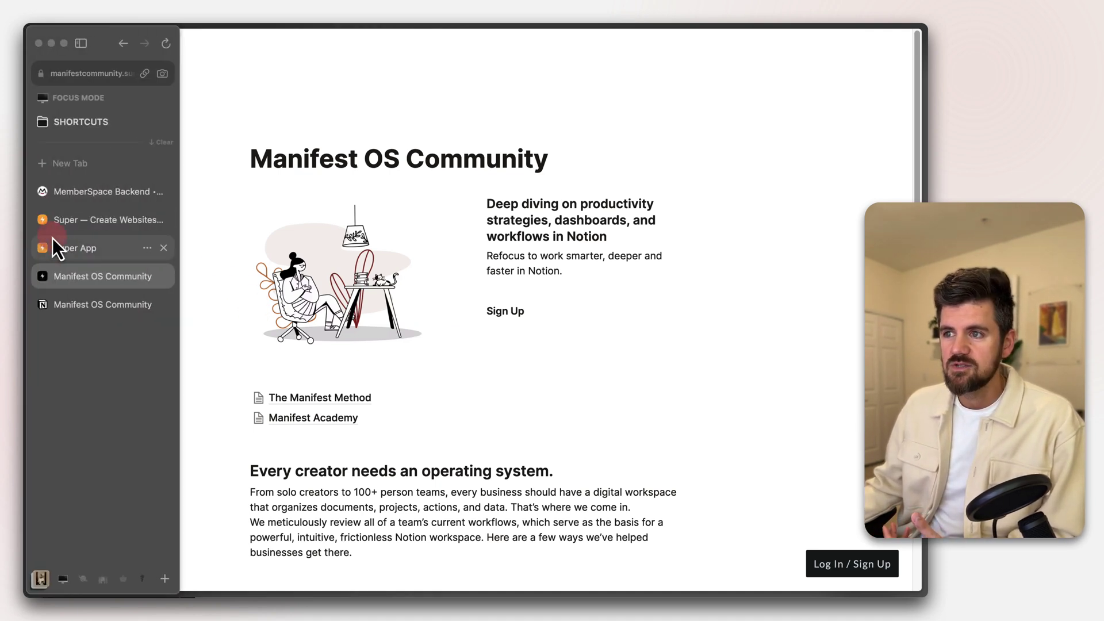
left_click(102, 195)
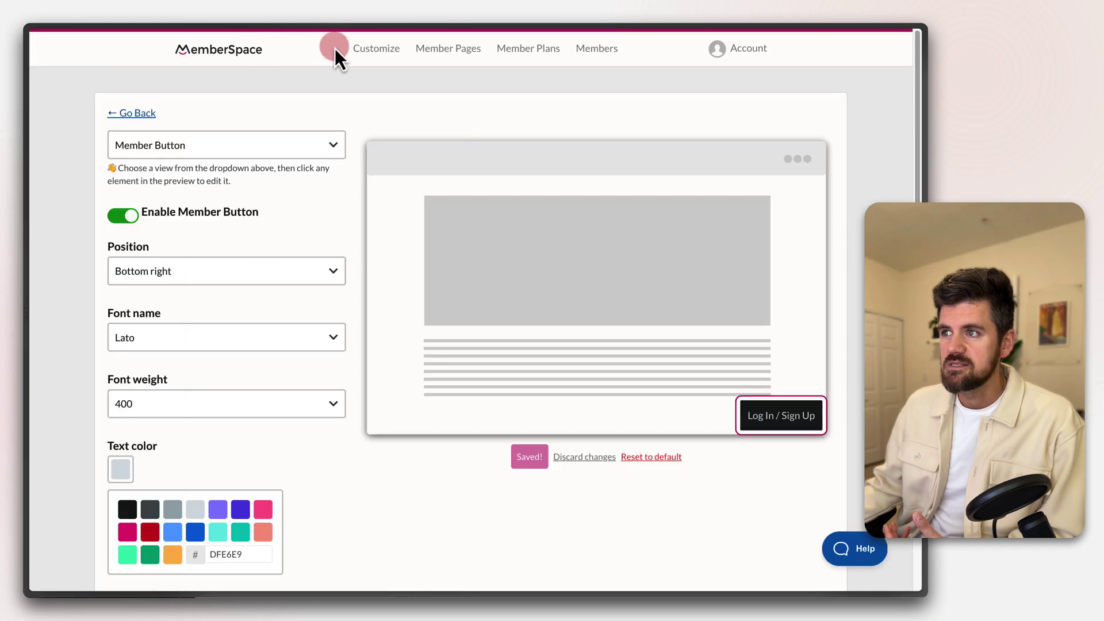
left_click(370, 50)
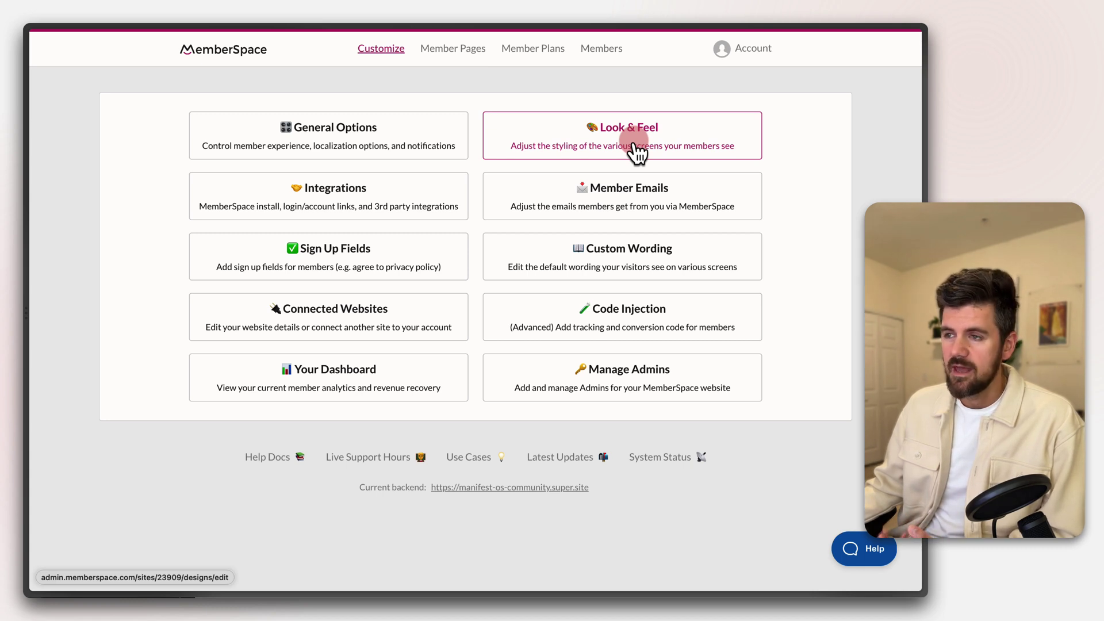
left_click(705, 135)
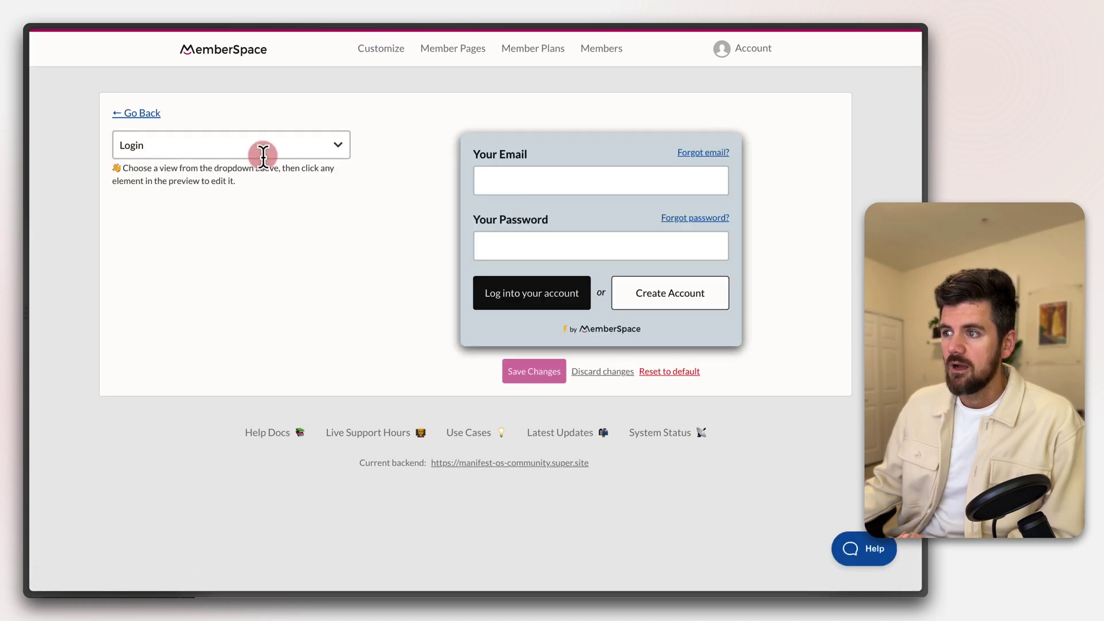
left_click(308, 145)
left_click(143, 181)
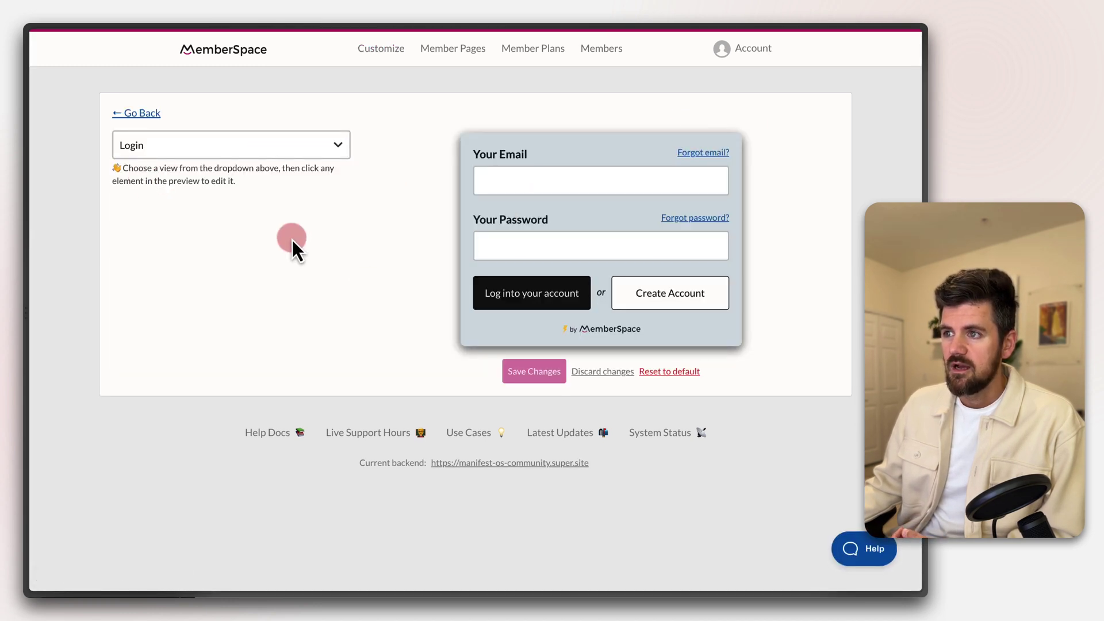
Set the login card's corner rounding to 8 and save the styling
left_click(605, 148)
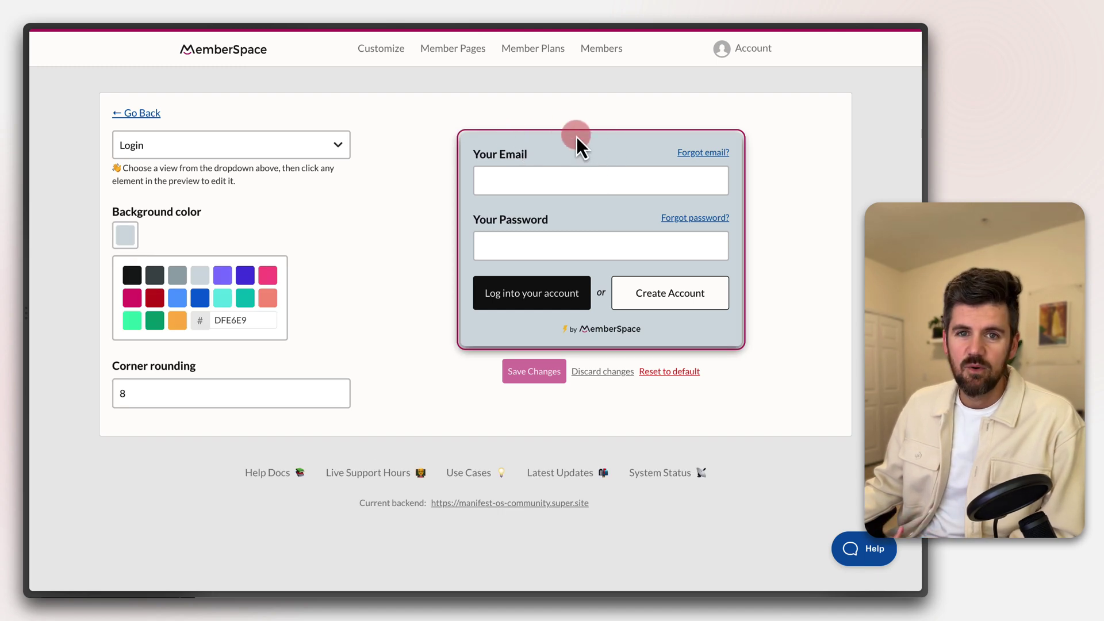
left_click(576, 169)
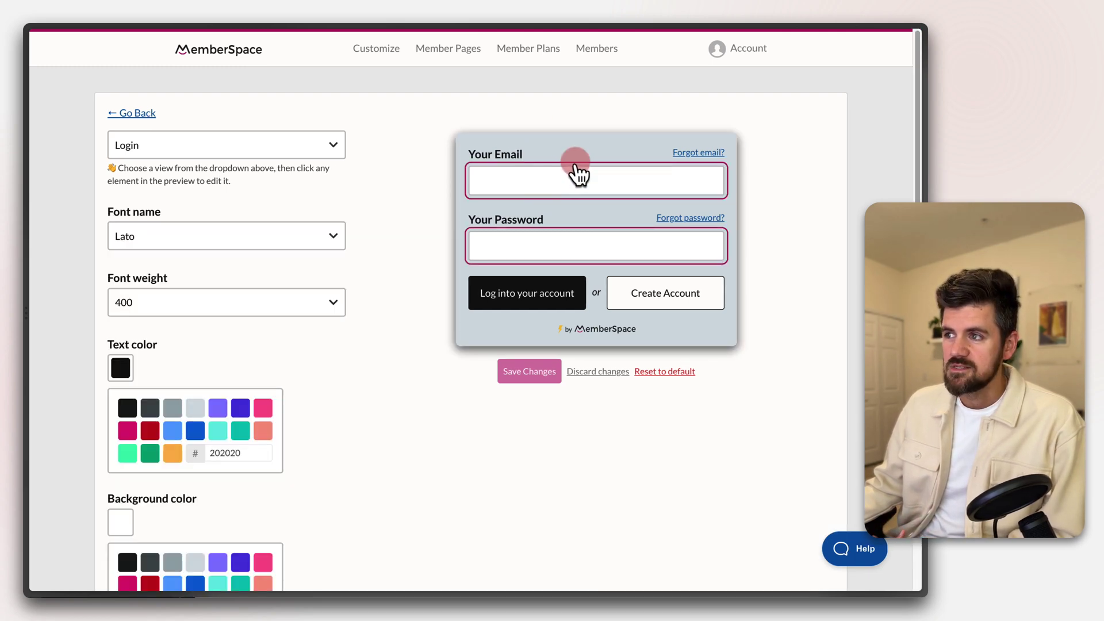
left_click(583, 150)
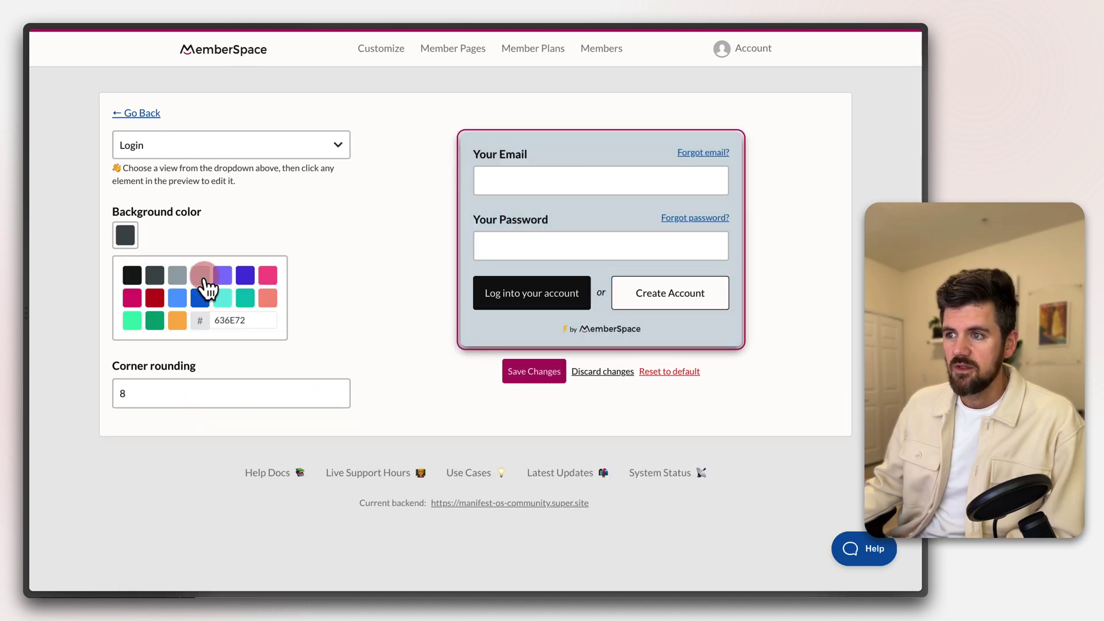
left_click(165, 394)
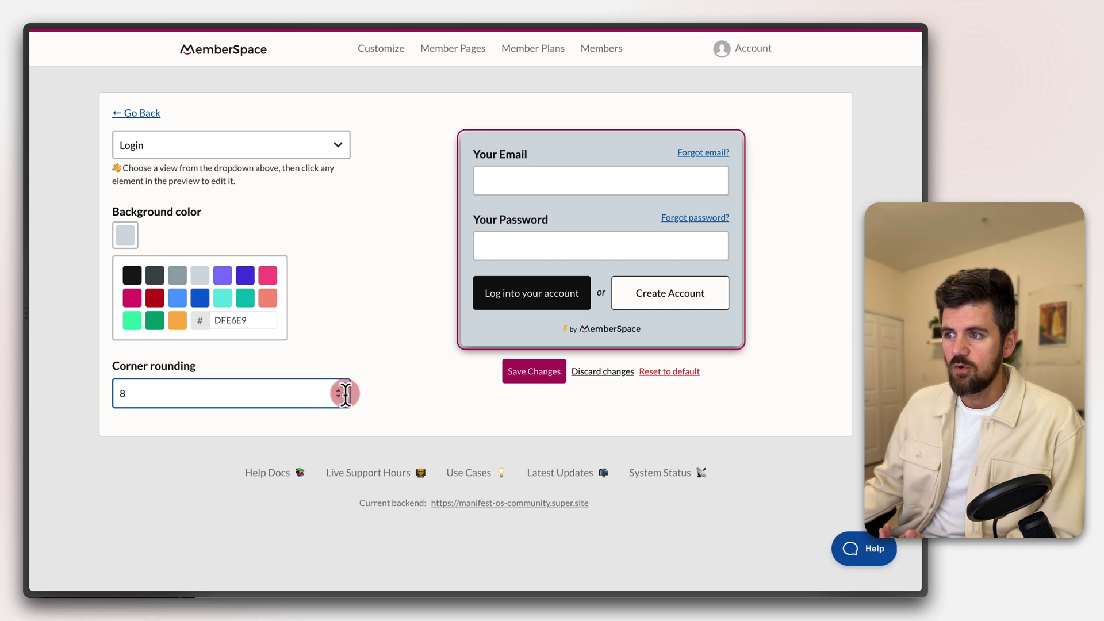
key("ctrl+a")
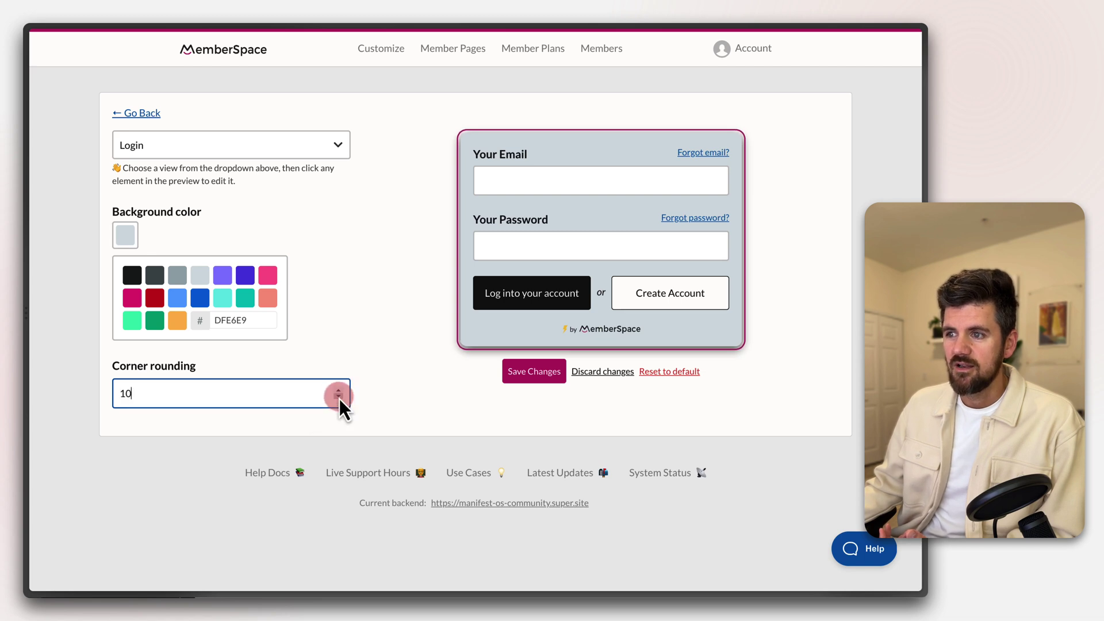
type("8")
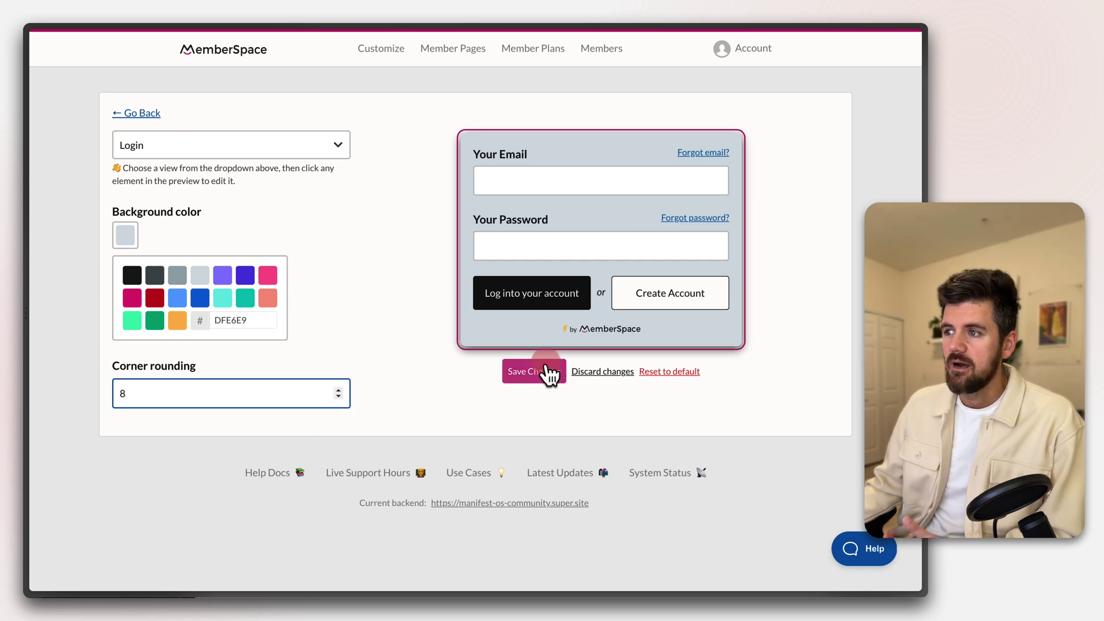
left_click(541, 372)
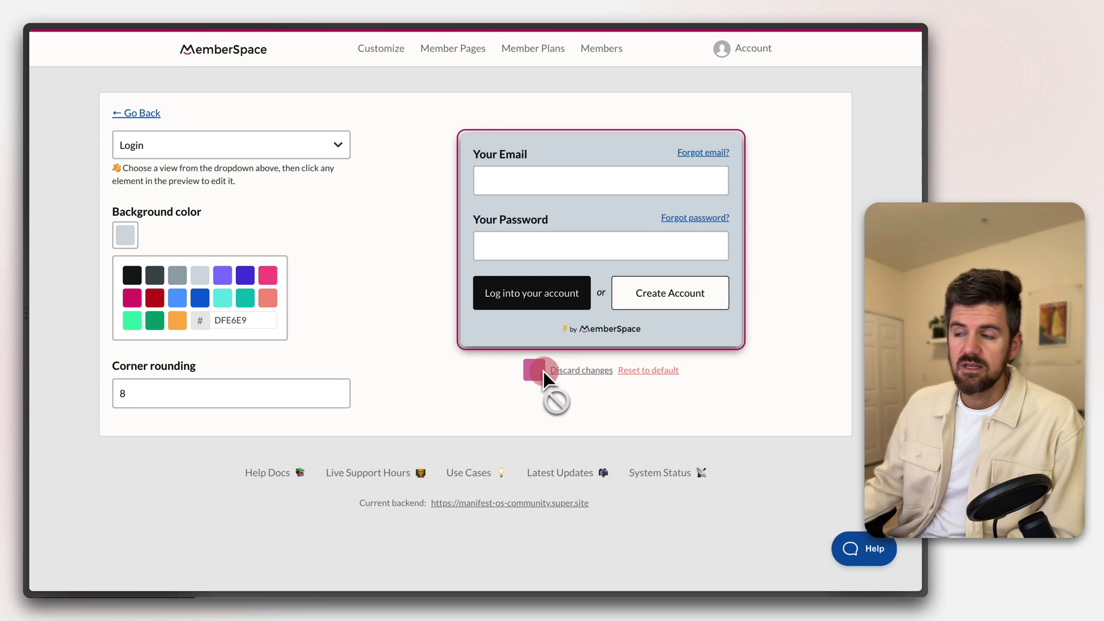
Preview the Sign Up screen, then switch to the Member Button styling
left_click(311, 143)
left_click(307, 203)
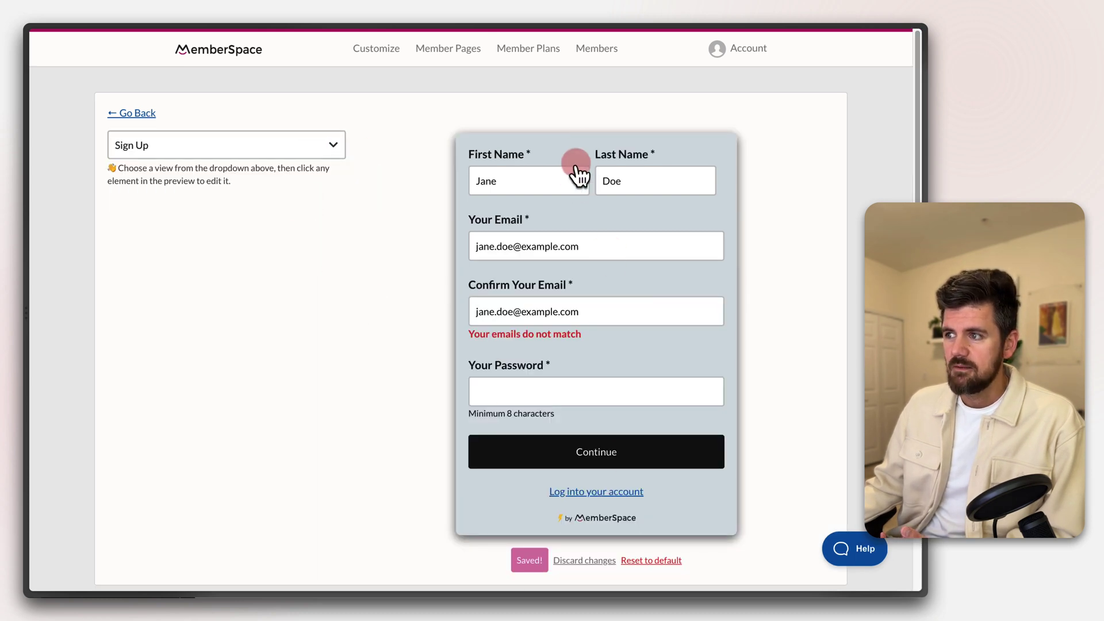
left_click(322, 142)
left_click(147, 323)
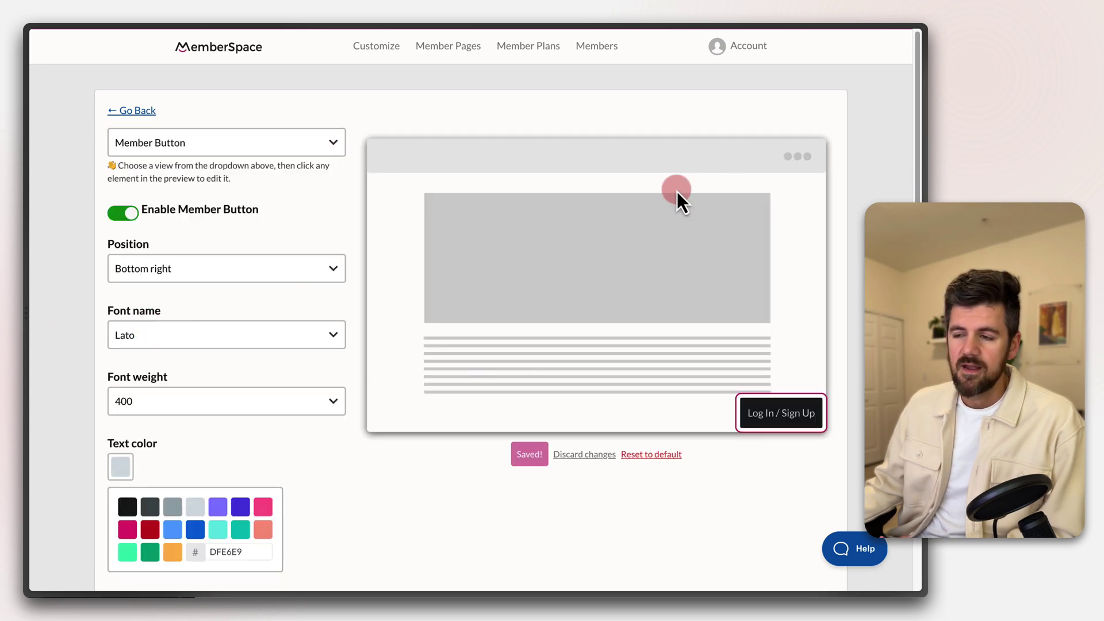
Give the member button a grey B2BEC3 background and black 2D3436 text
left_click(214, 507)
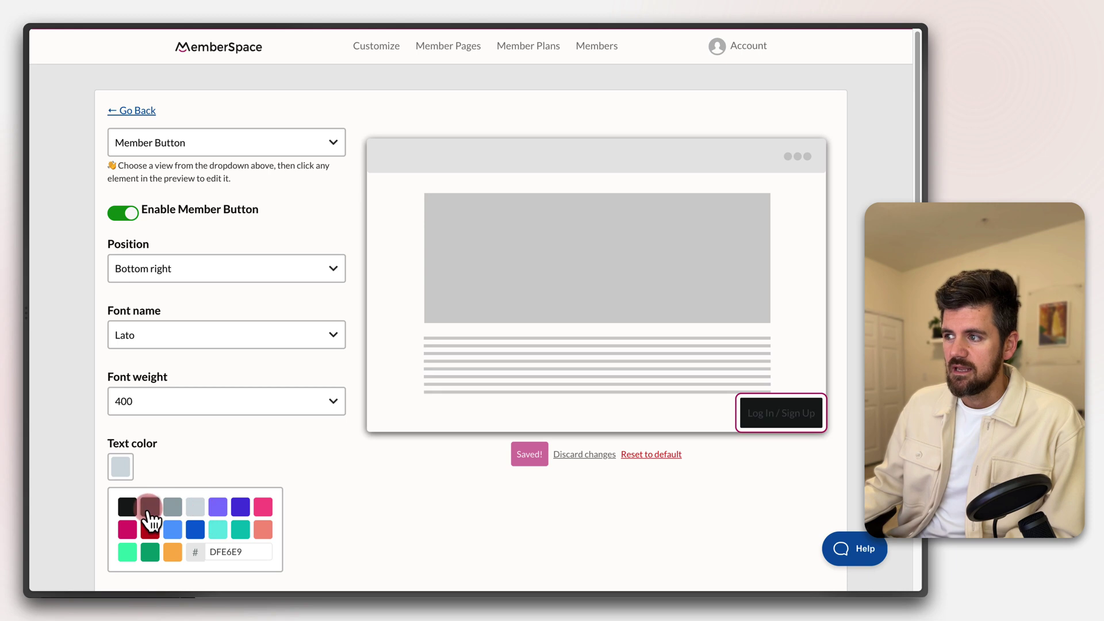
left_click(152, 509)
scroll(251, 398, "down", 2)
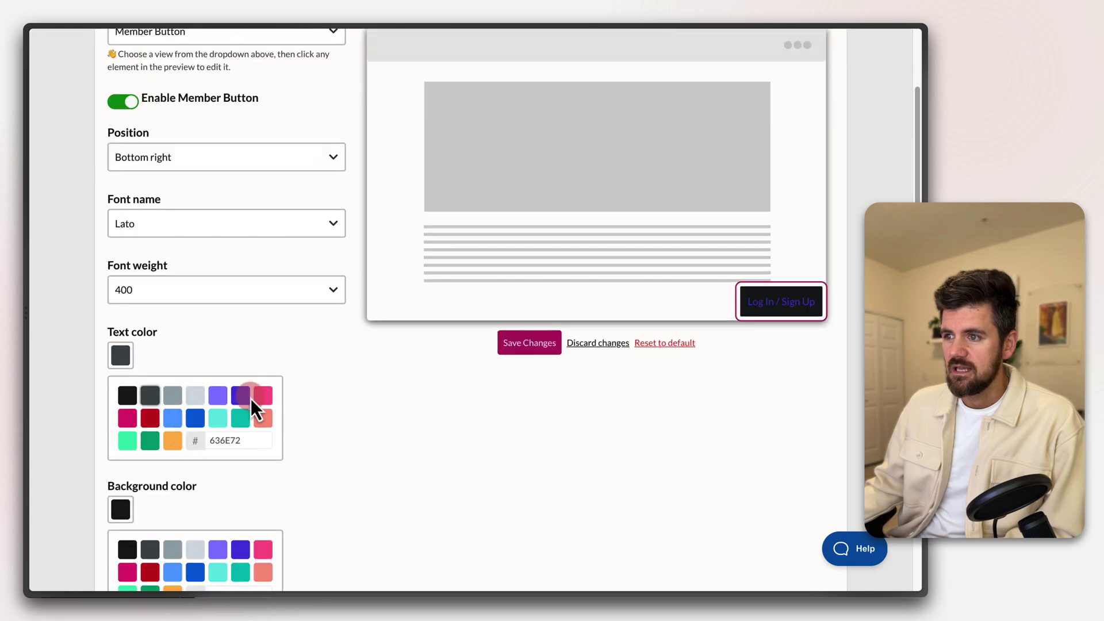
left_click(194, 397)
scroll(235, 381, "down", 2)
left_click(172, 453)
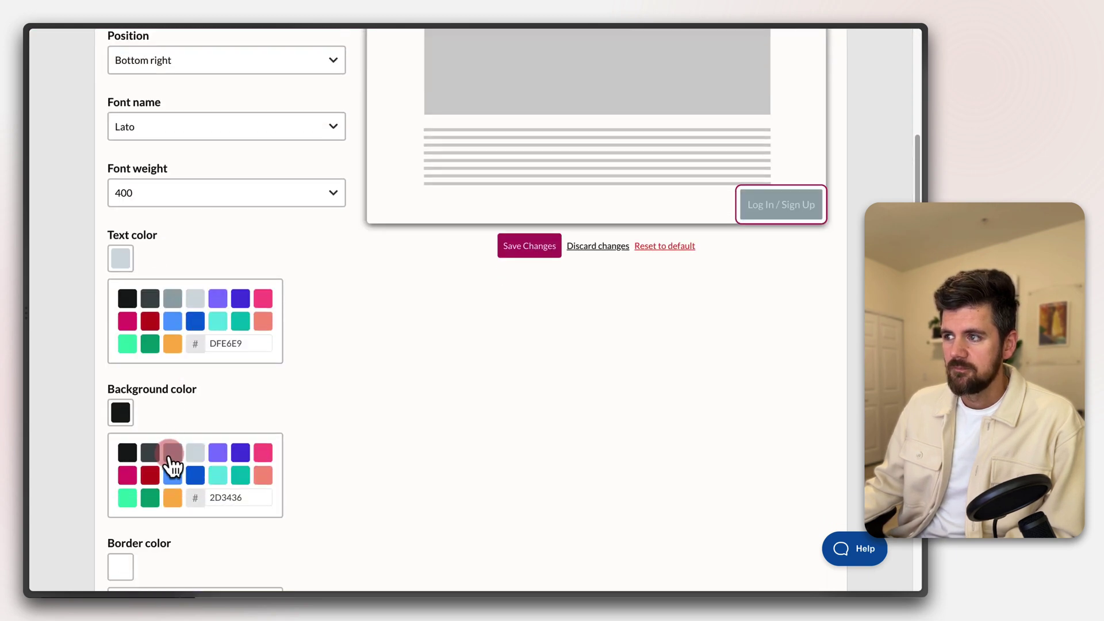
left_click(126, 298)
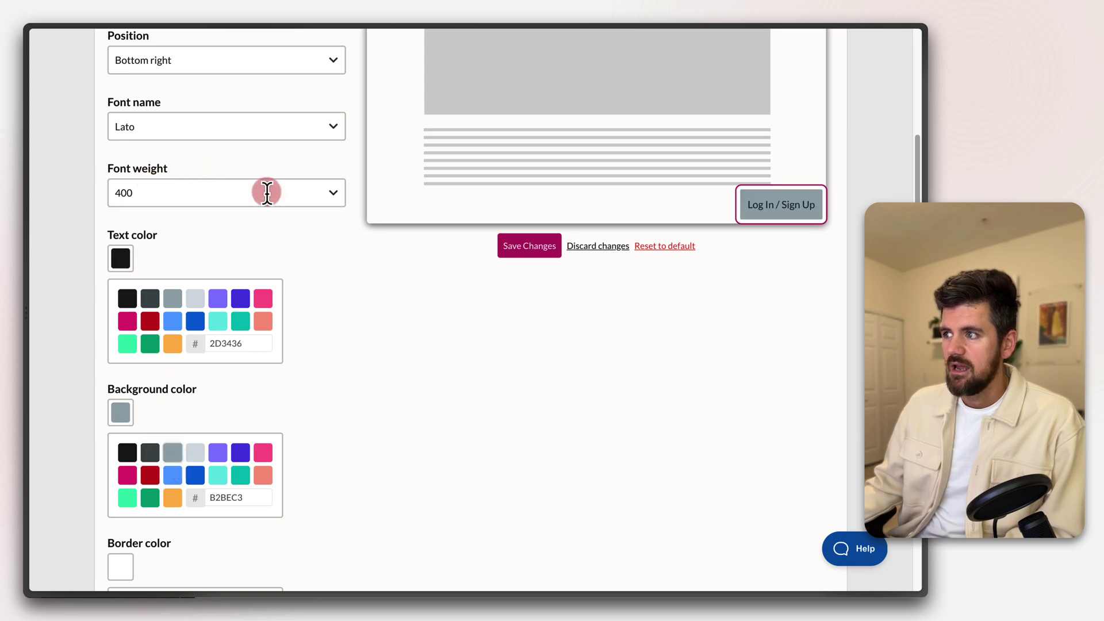
Set the button font weight to 700, keep black text and grey background, and save
left_click(284, 201)
left_click(284, 310)
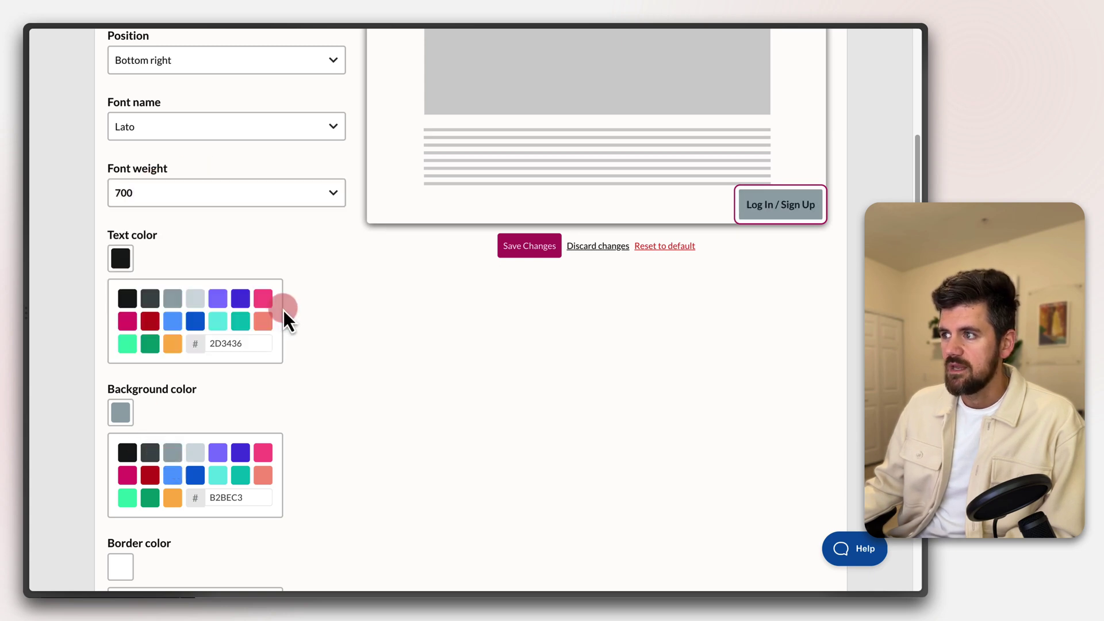
scroll(310, 385, "up", 1)
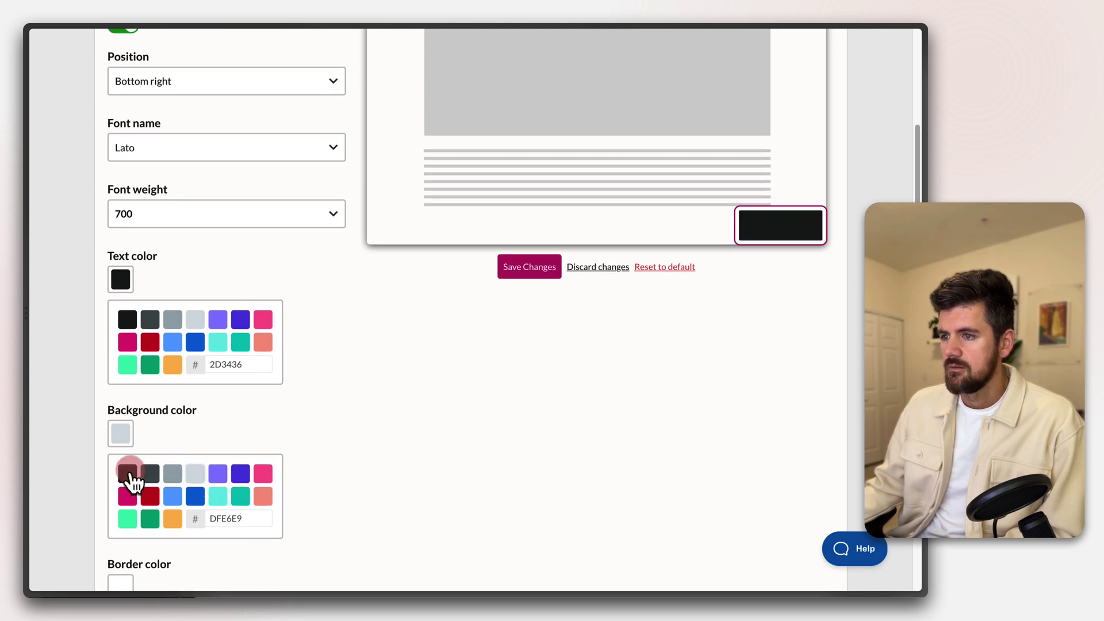
left_click(151, 477)
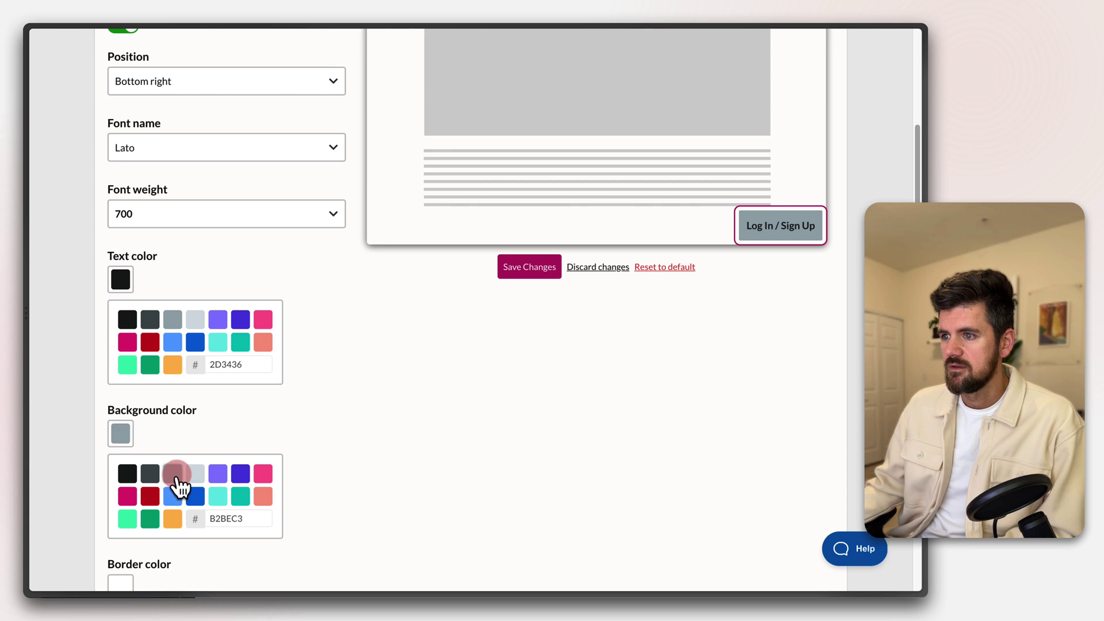
left_click(126, 320)
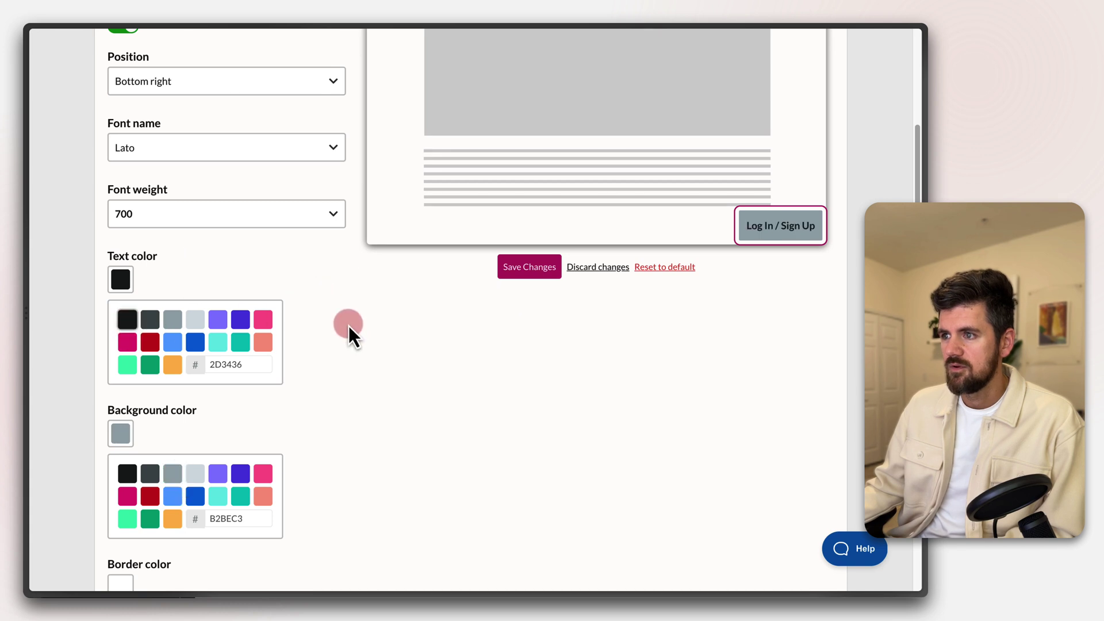
scroll(271, 275, "up", 4)
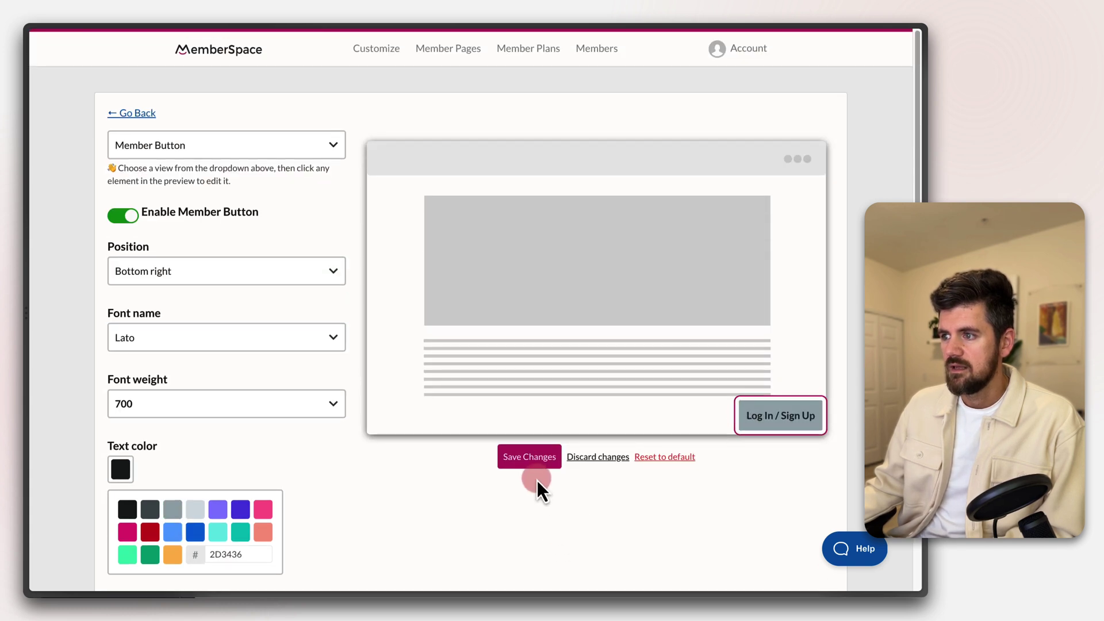
left_click(528, 458)
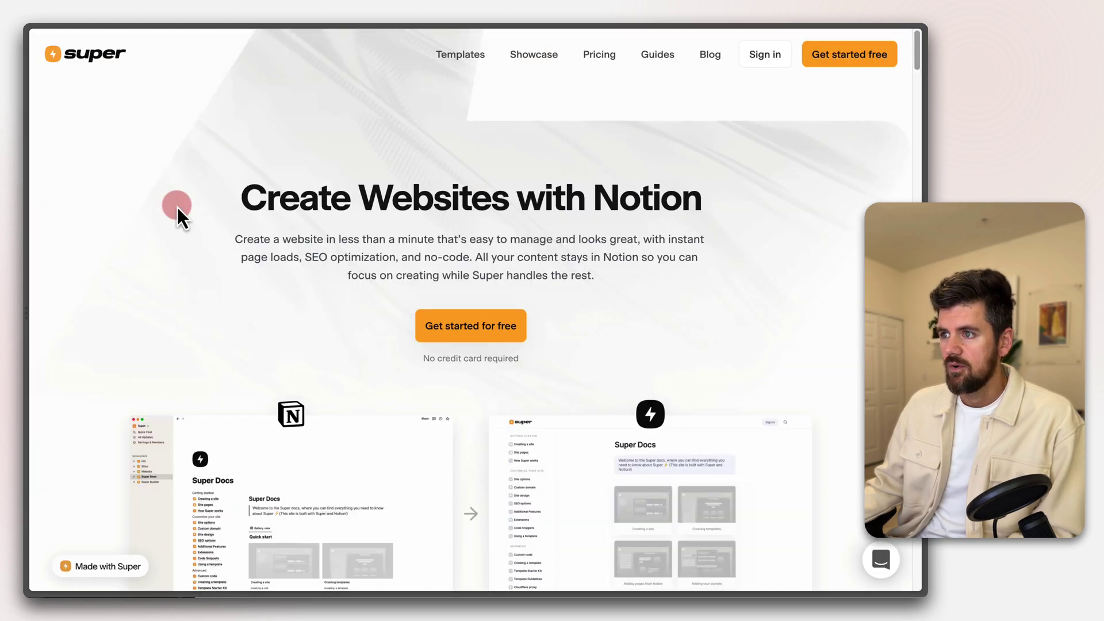
Return to the live Manifest OS Community site and try the restyled Log In / Sign Up button
mouse_move(48, 213)
left_click_drag(81, 280, 92, 275)
left_click(475, 127)
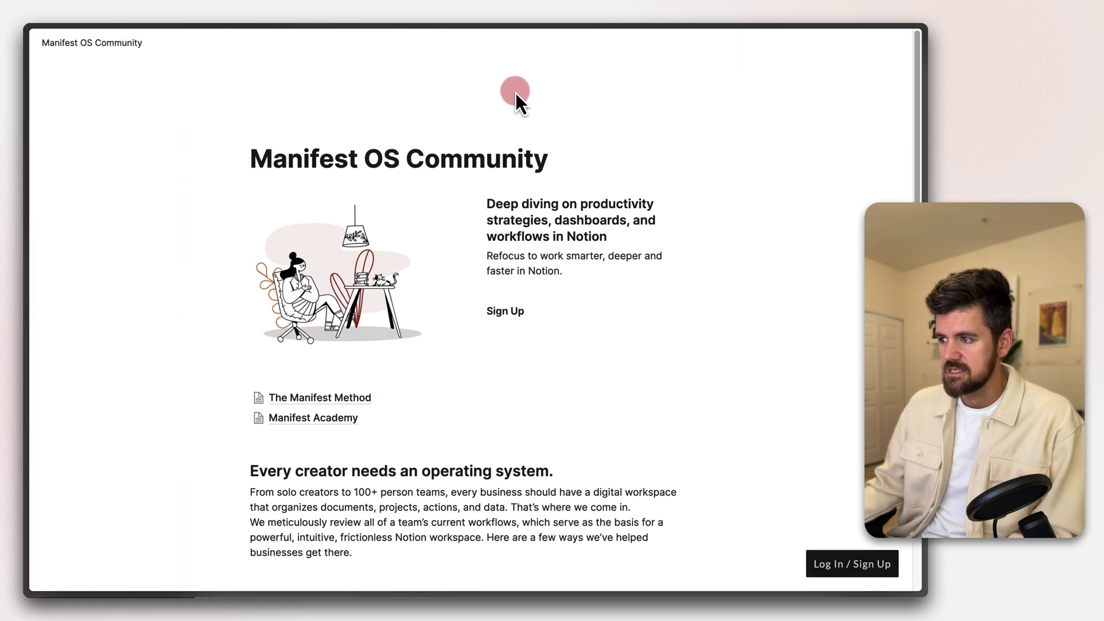
left_click(843, 573)
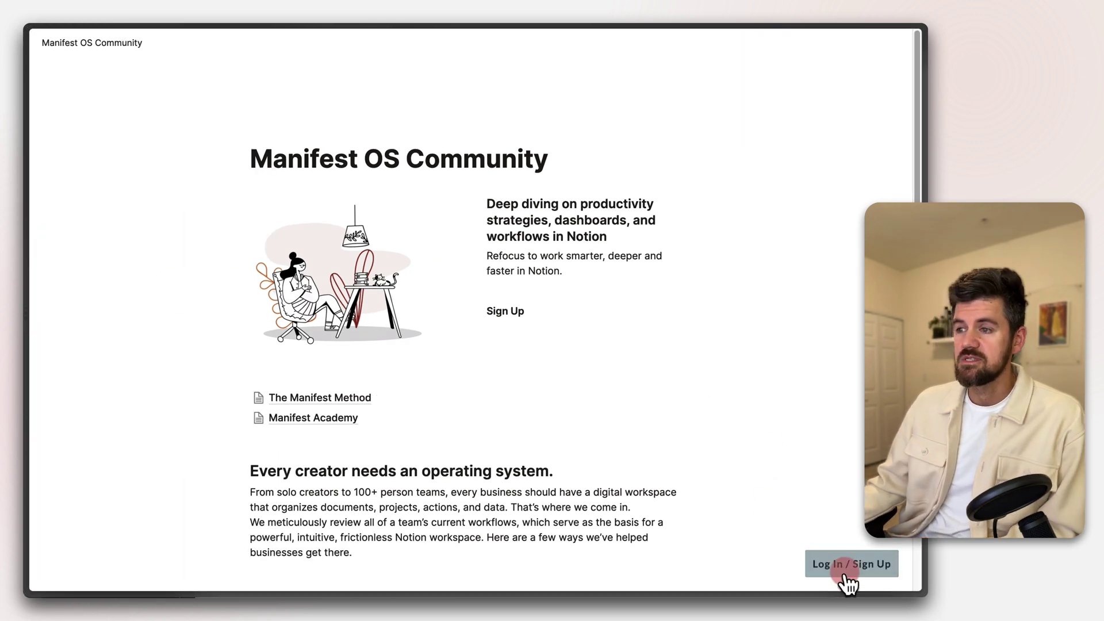